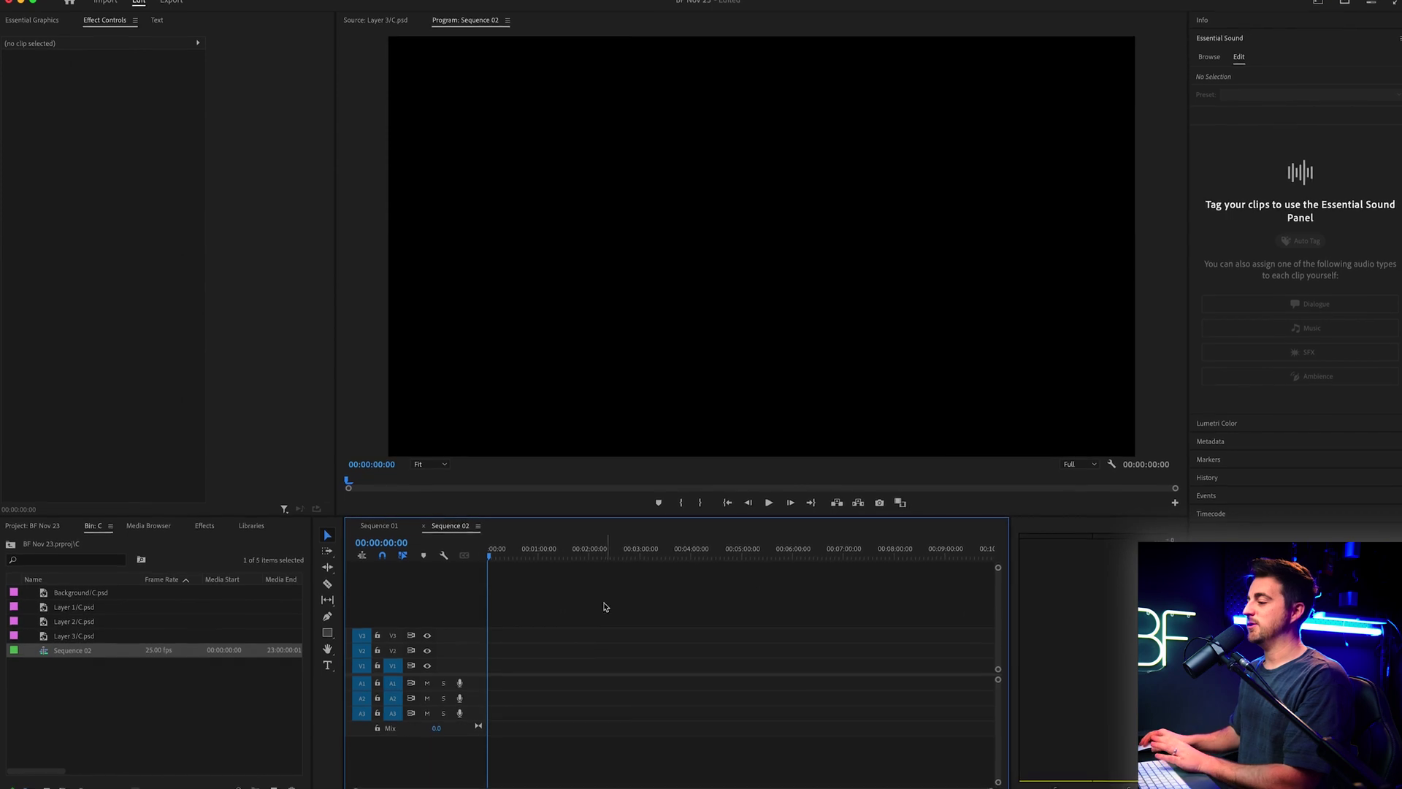
Step: Create a Black Video item with default settings and place it at the start of V1, running about 58 seconds
left_click(46, 714)
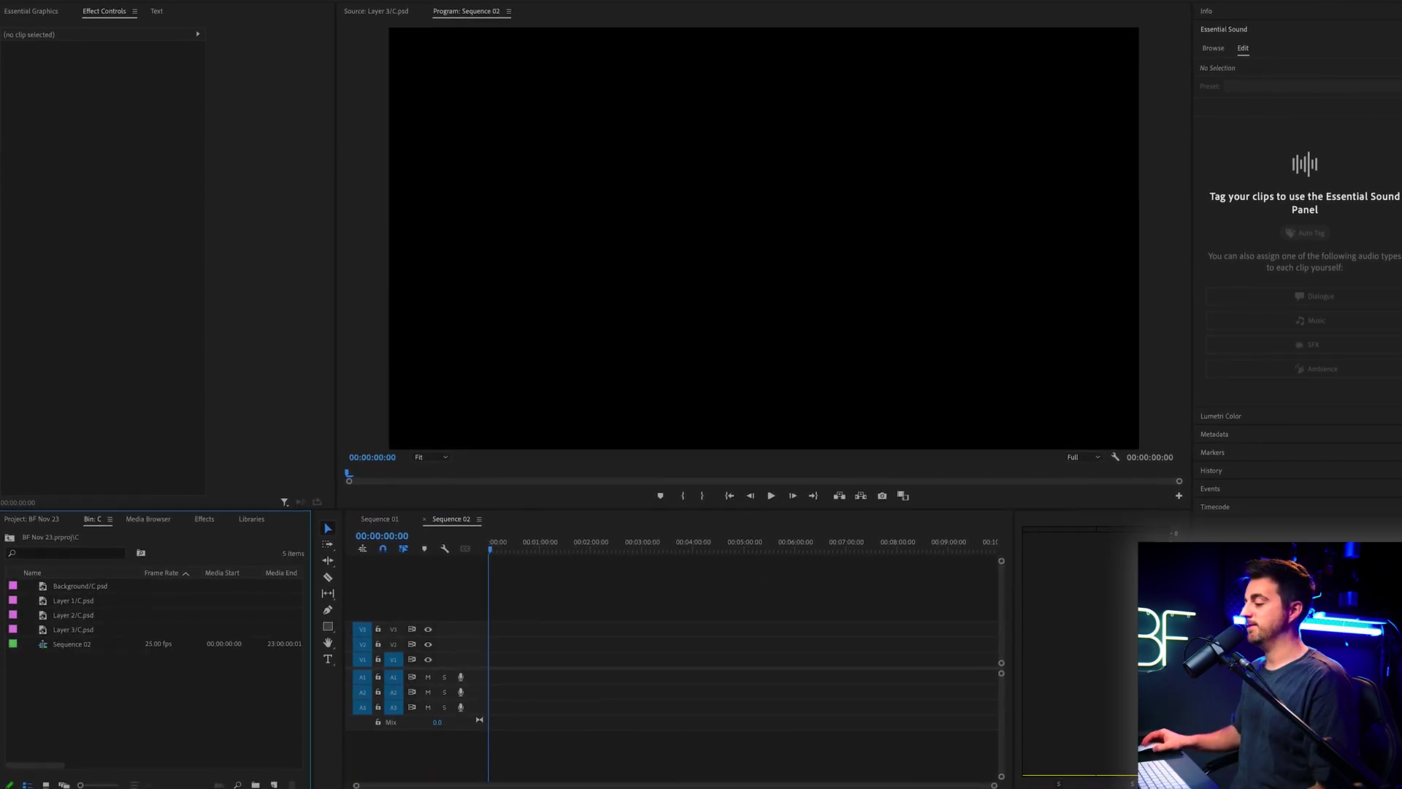
left_click(275, 780)
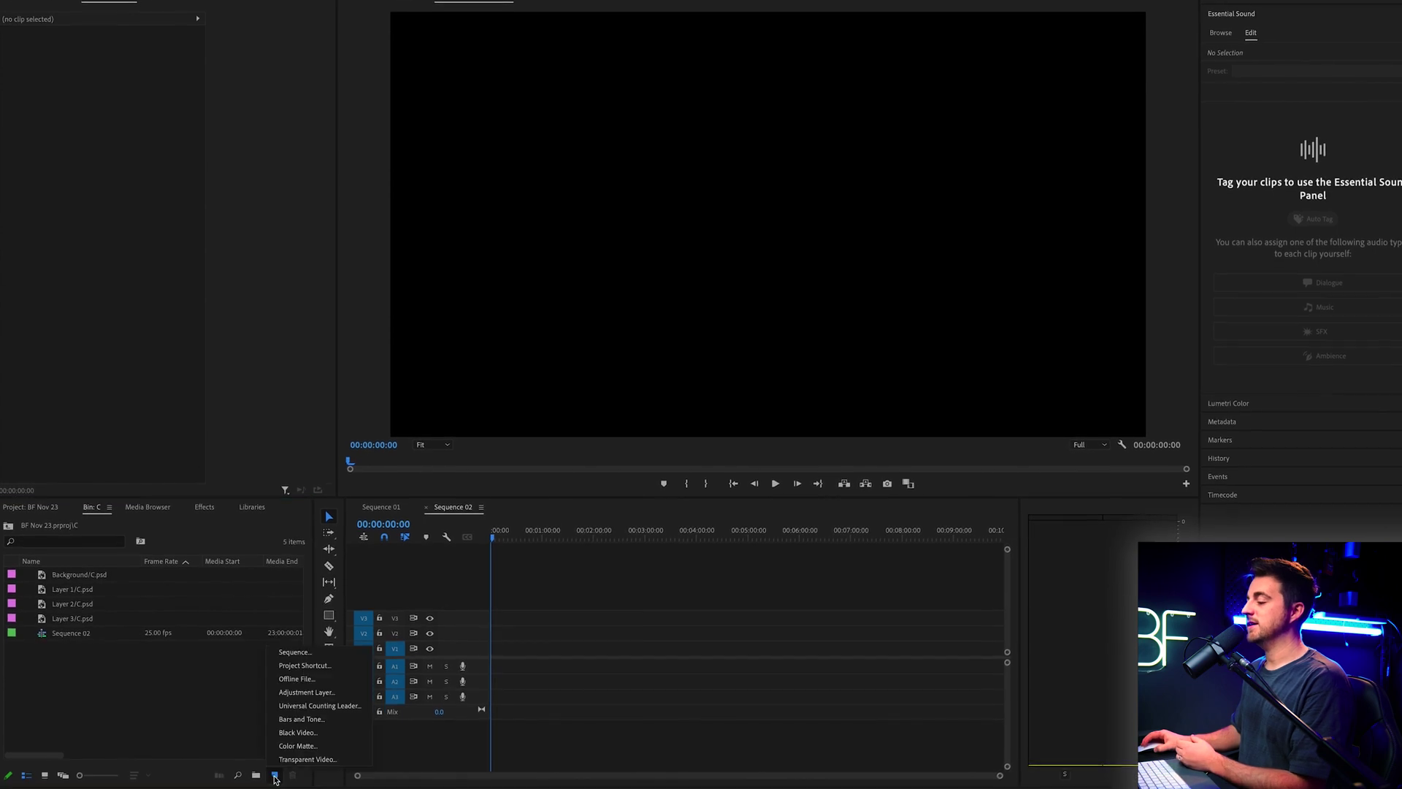
left_click(297, 730)
key("Return")
left_click_drag(62, 587, 903, 643)
key("backslash")
left_click(838, 657)
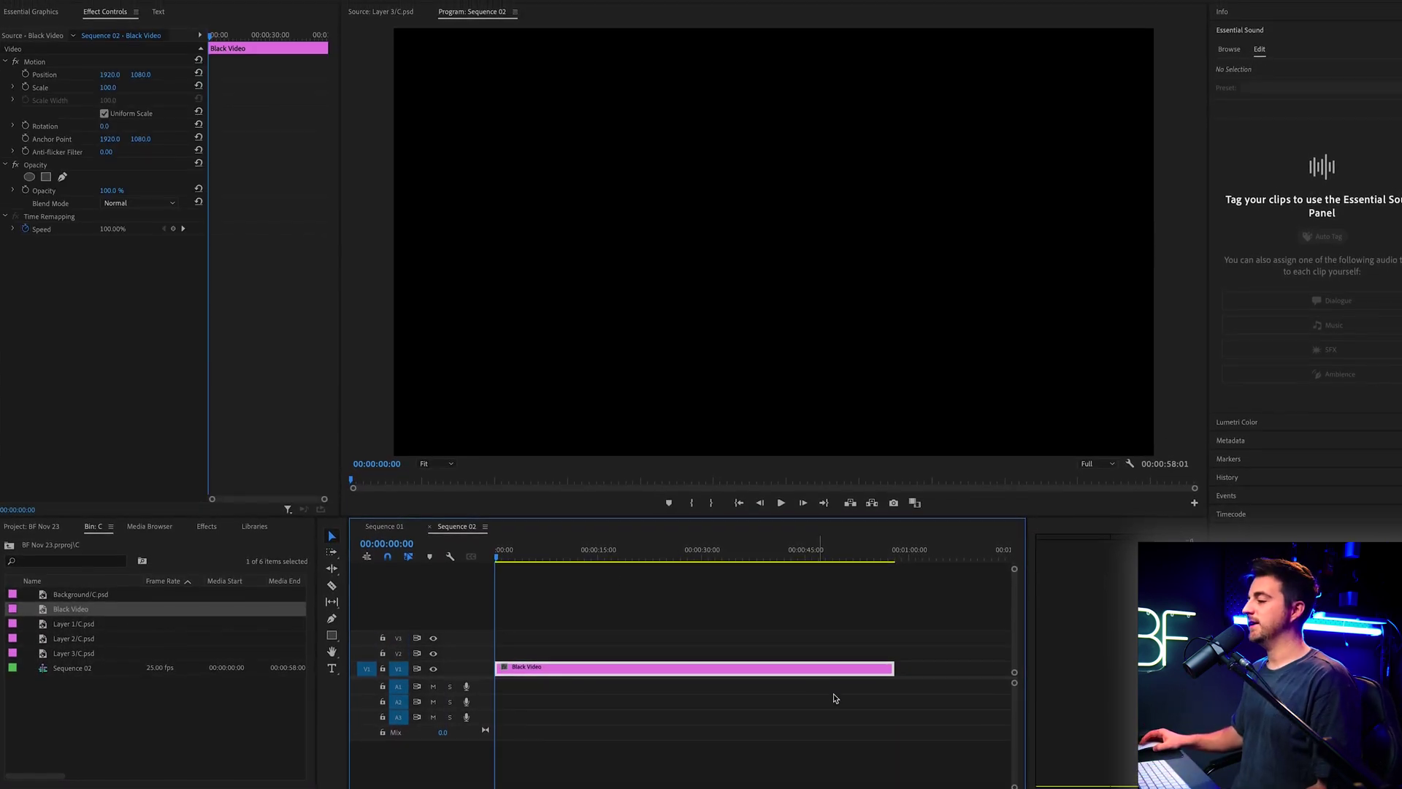
Step: Find the Tint effect from Color Correction and apply it to the Black Video clip
left_click(207, 526)
left_click(66, 543)
type("tint")
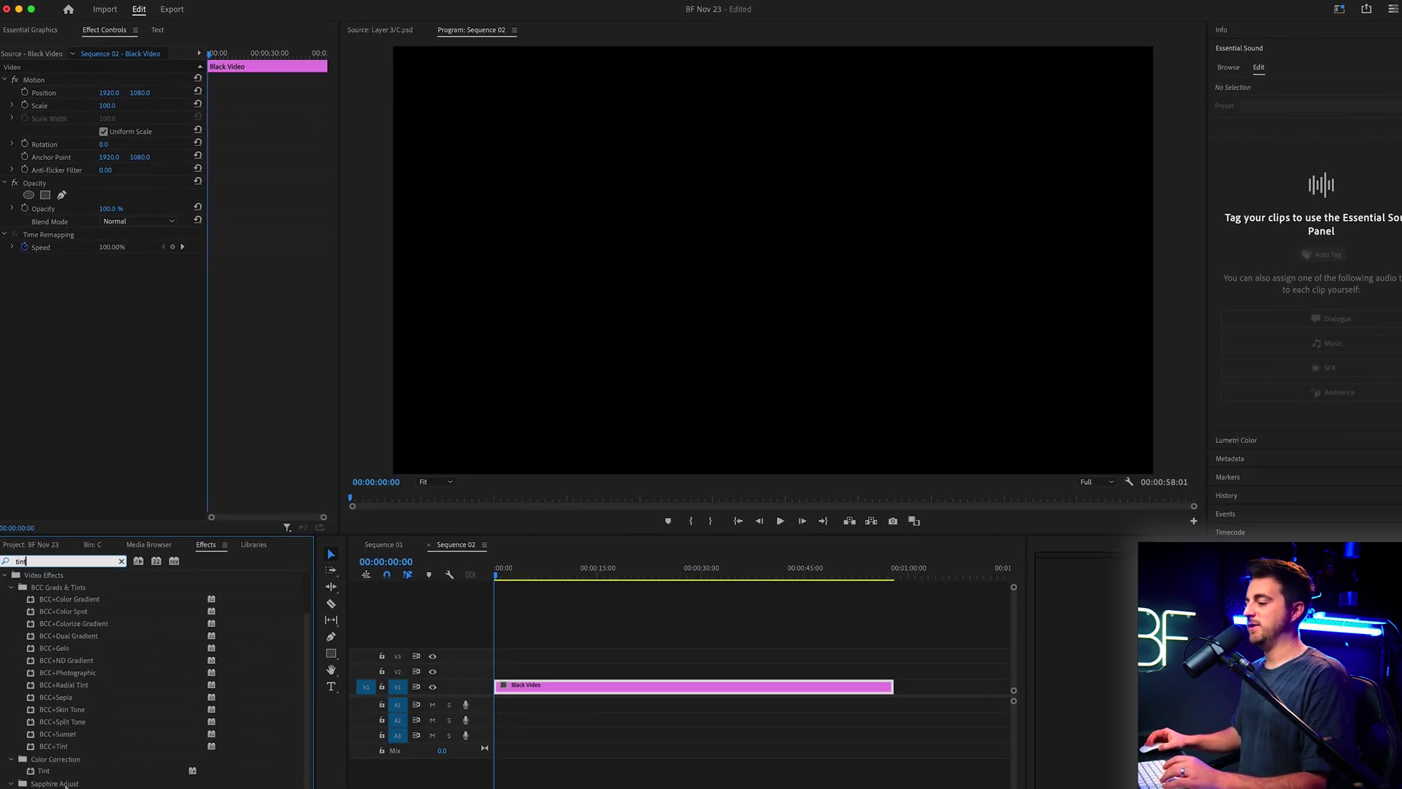
left_click(43, 773)
left_click_drag(285, 752, 641, 697)
Step: Set the Tint effect's Map Black To colour to white on the Black Video clip
left_click(108, 286)
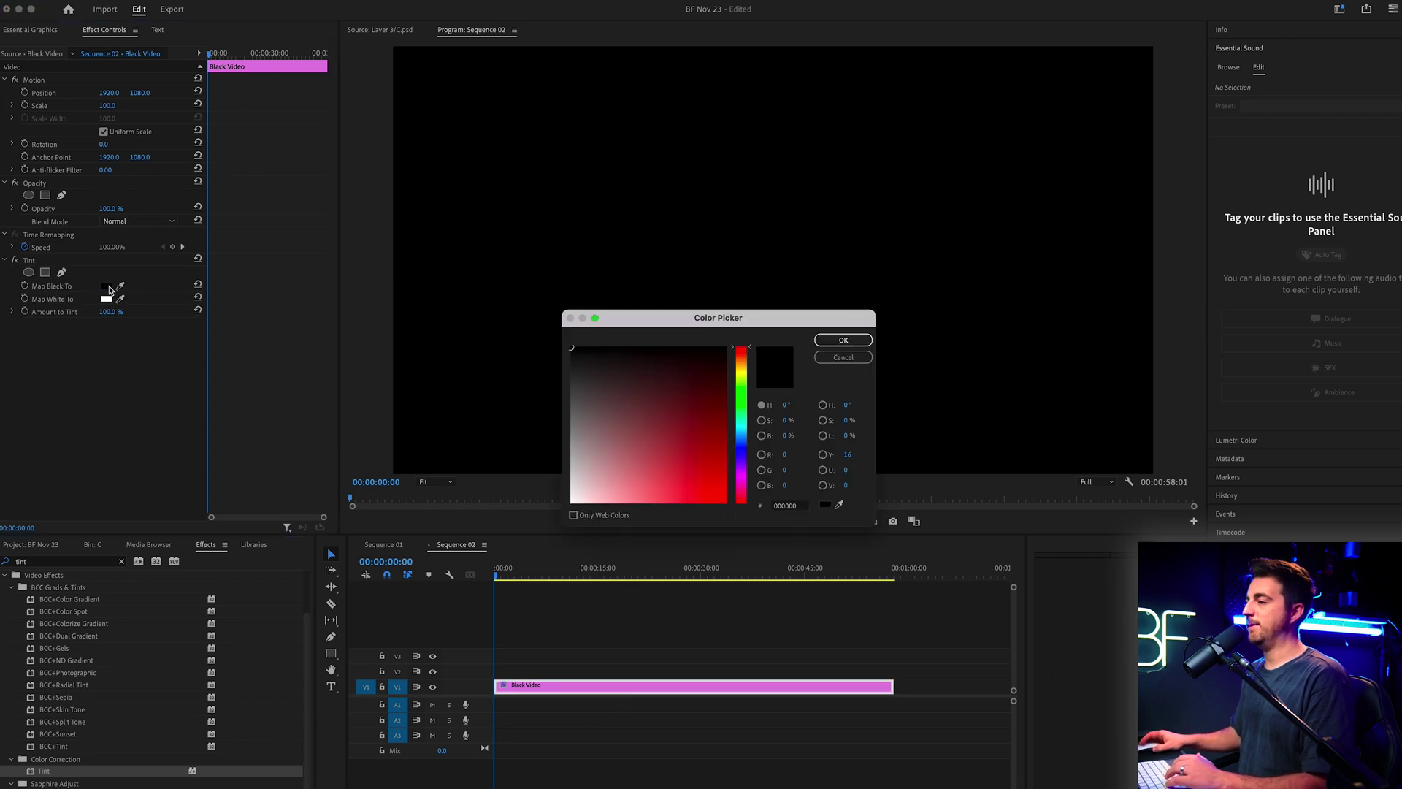
left_click(580, 501)
left_click(875, 339)
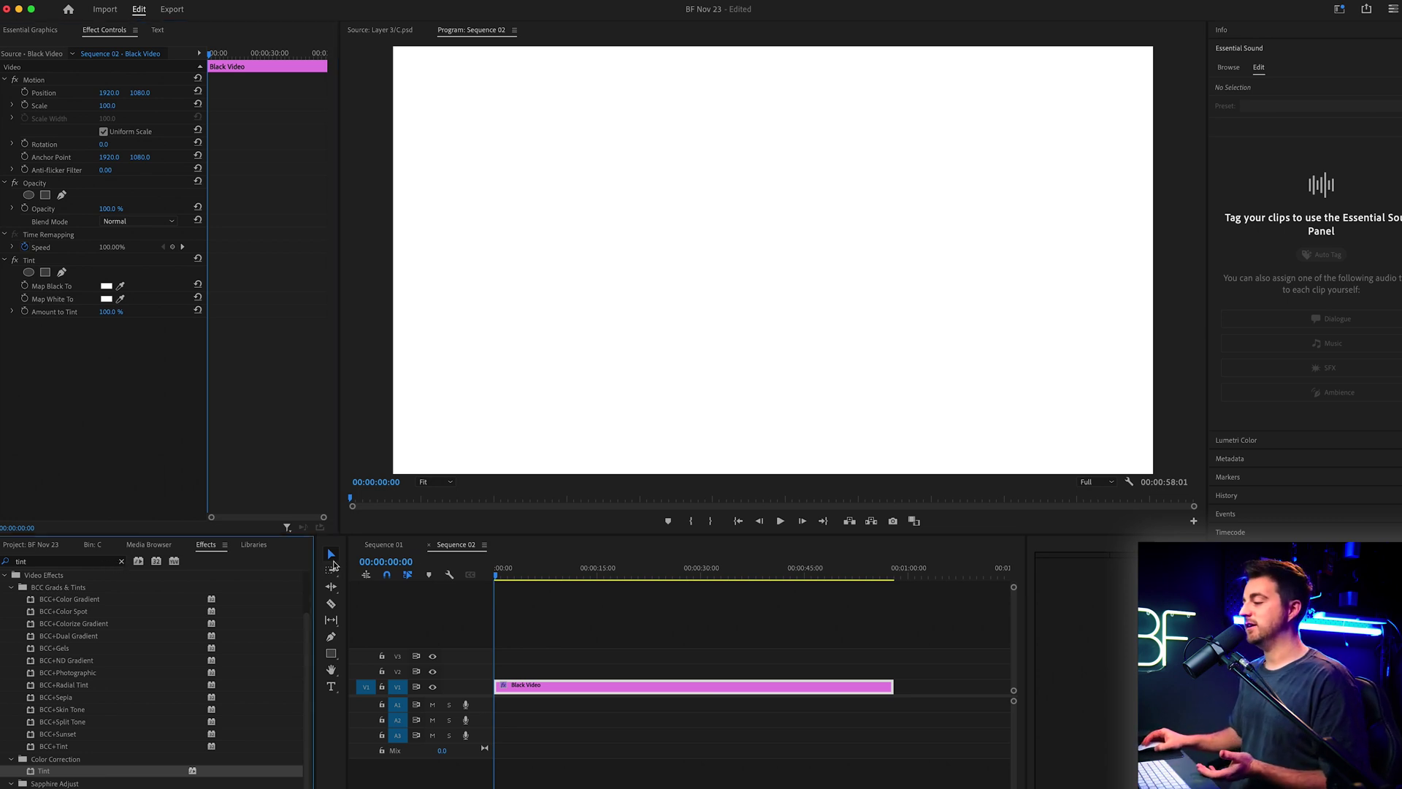
Step: Add the text "Hello, this is an example of text" over the white background and set its fill to black
left_click(332, 686)
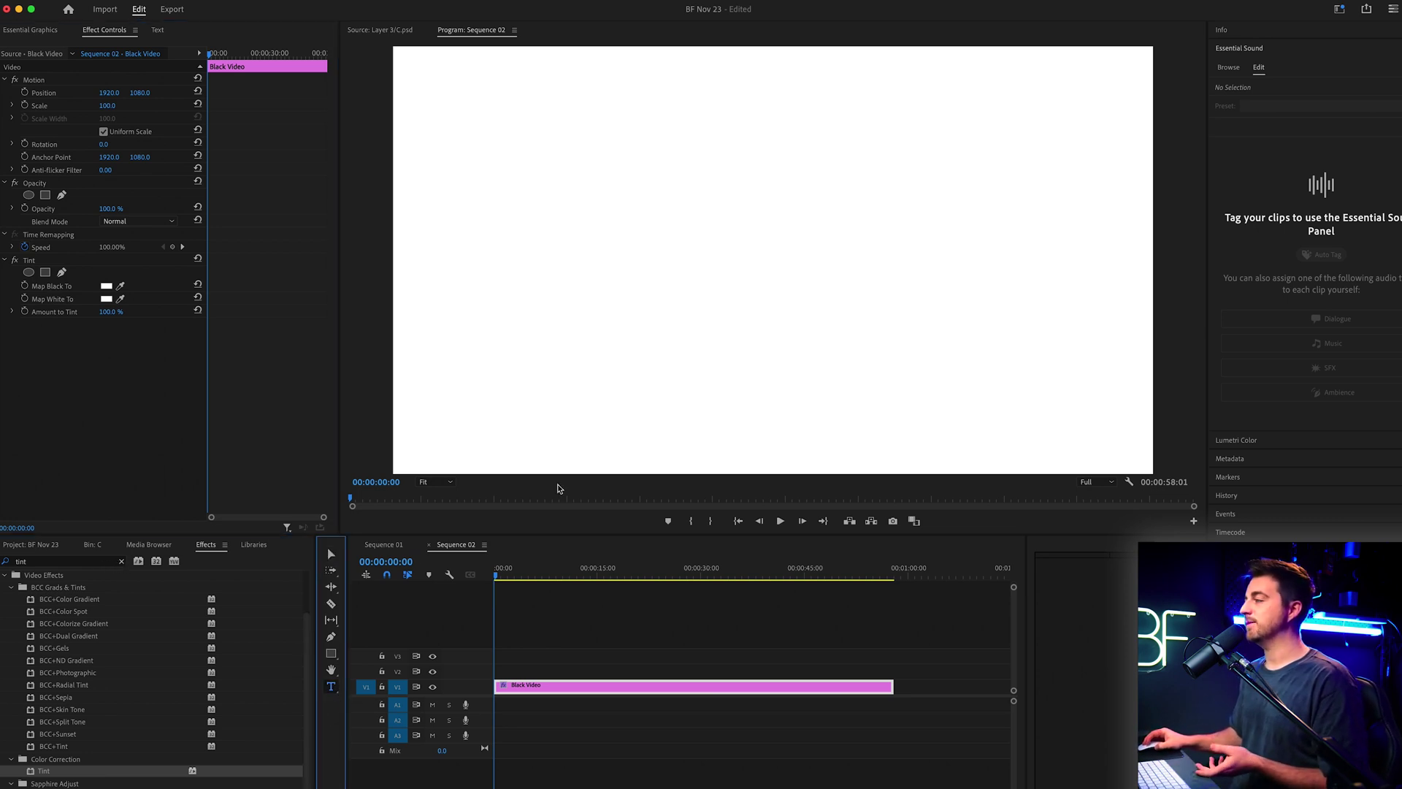
left_click(616, 195)
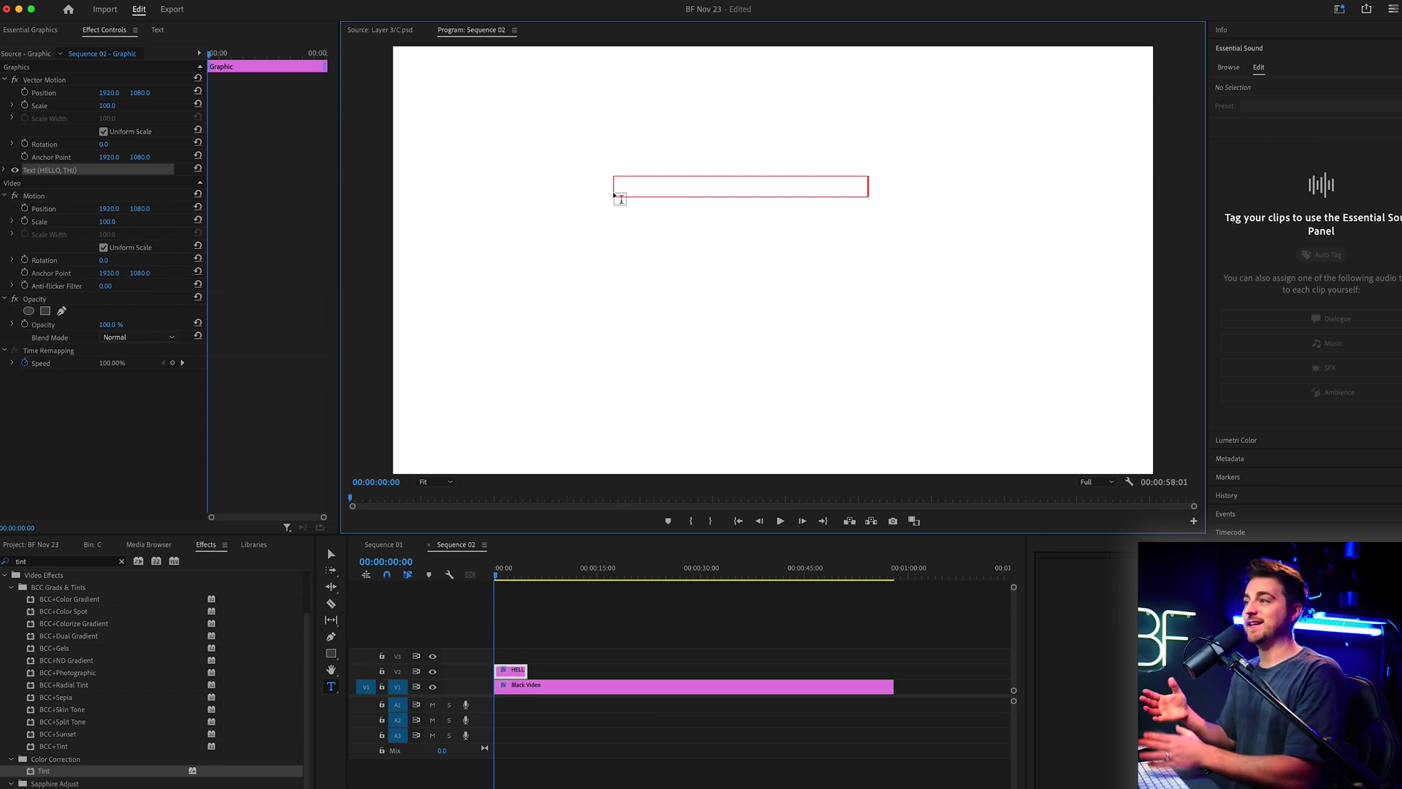
key("super+a")
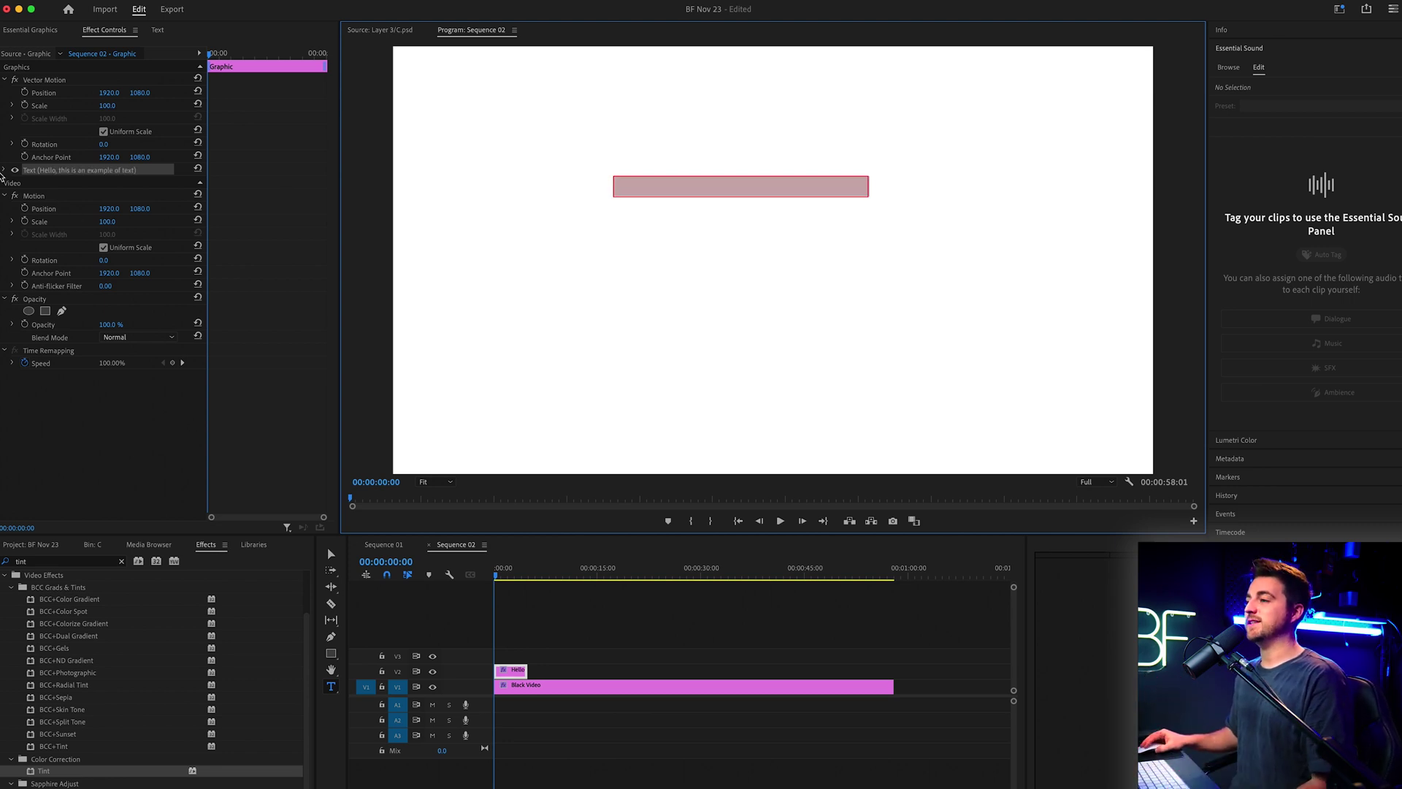
left_click(5, 171)
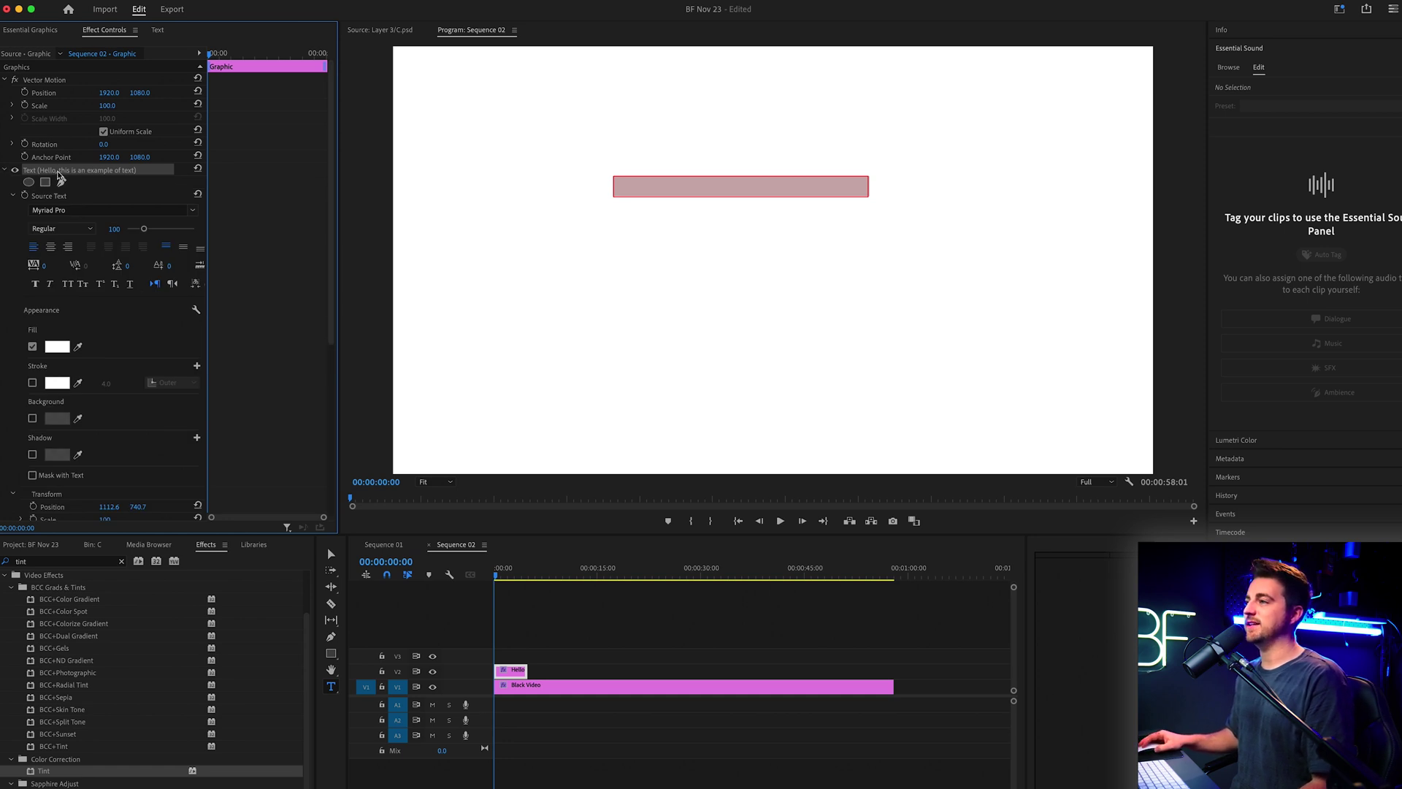
left_click(57, 346)
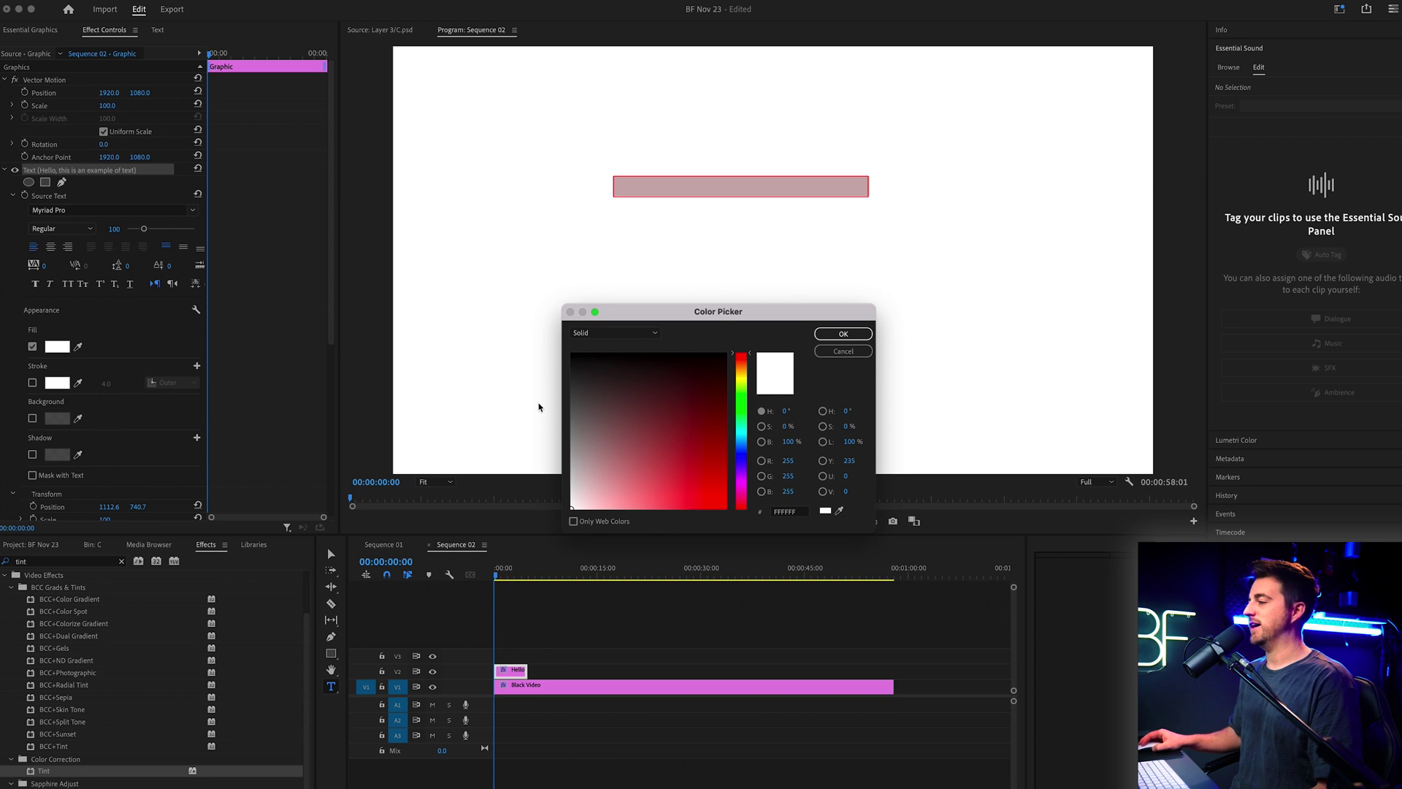
left_click(684, 377)
left_click(854, 335)
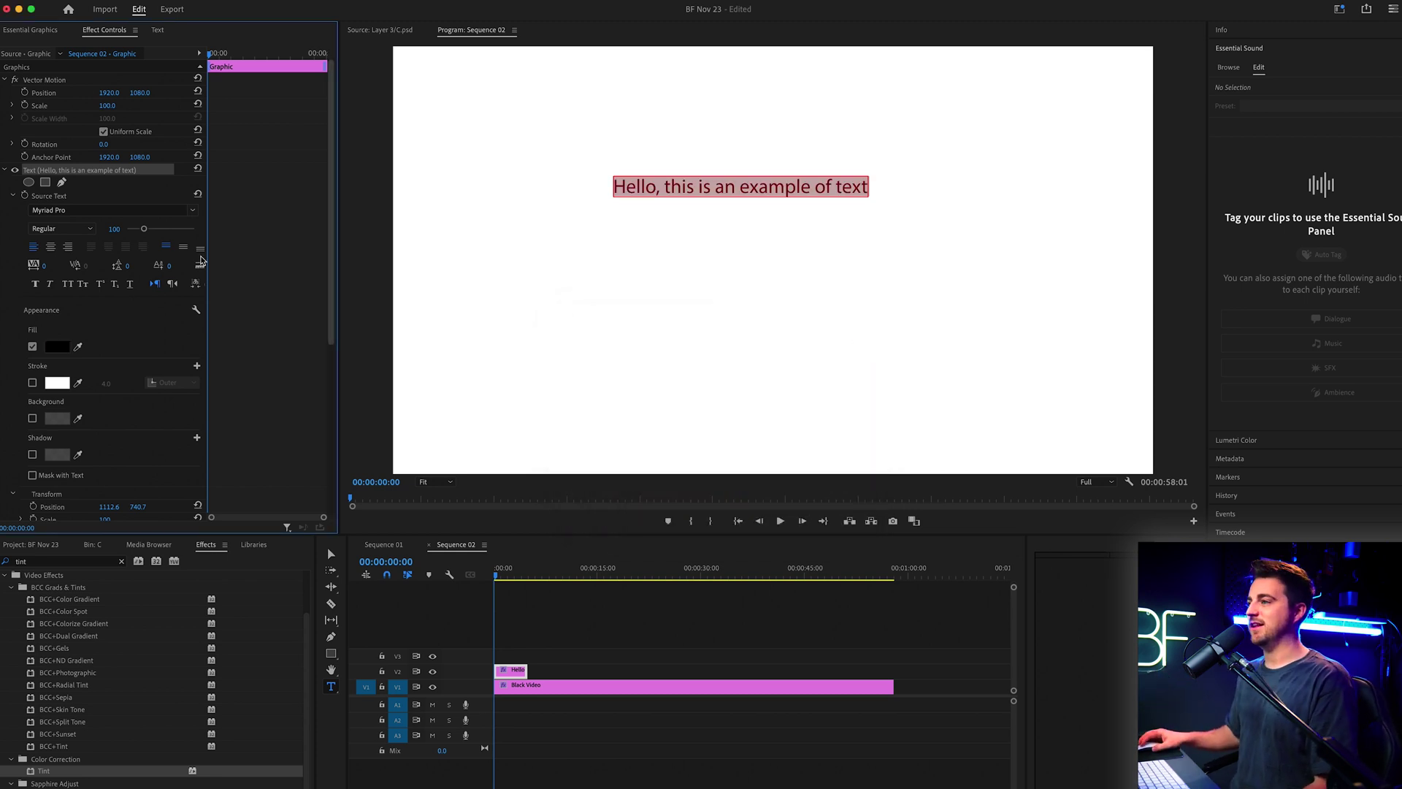
Step: Change the text's font to Times Regular
left_click(76, 210)
type("times")
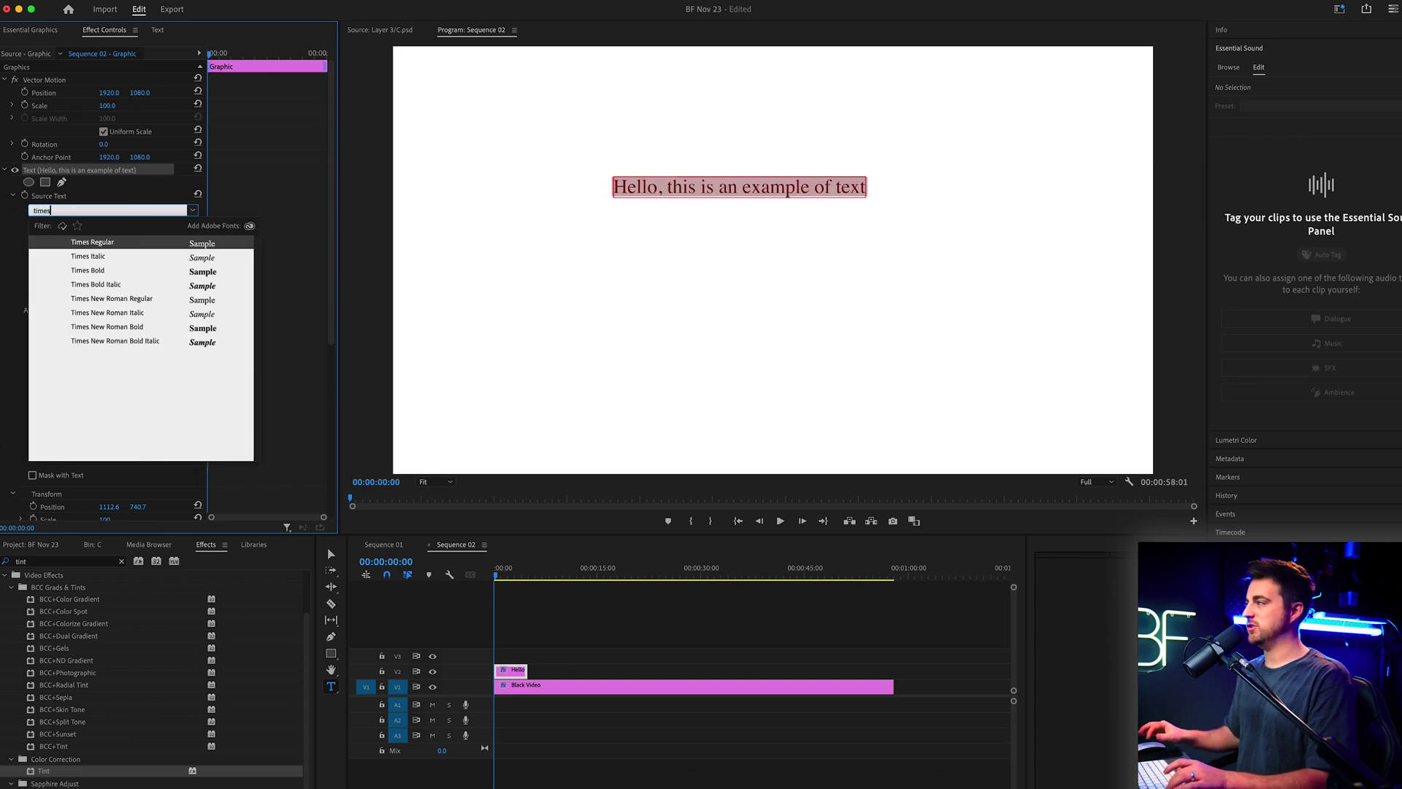
left_click(100, 249)
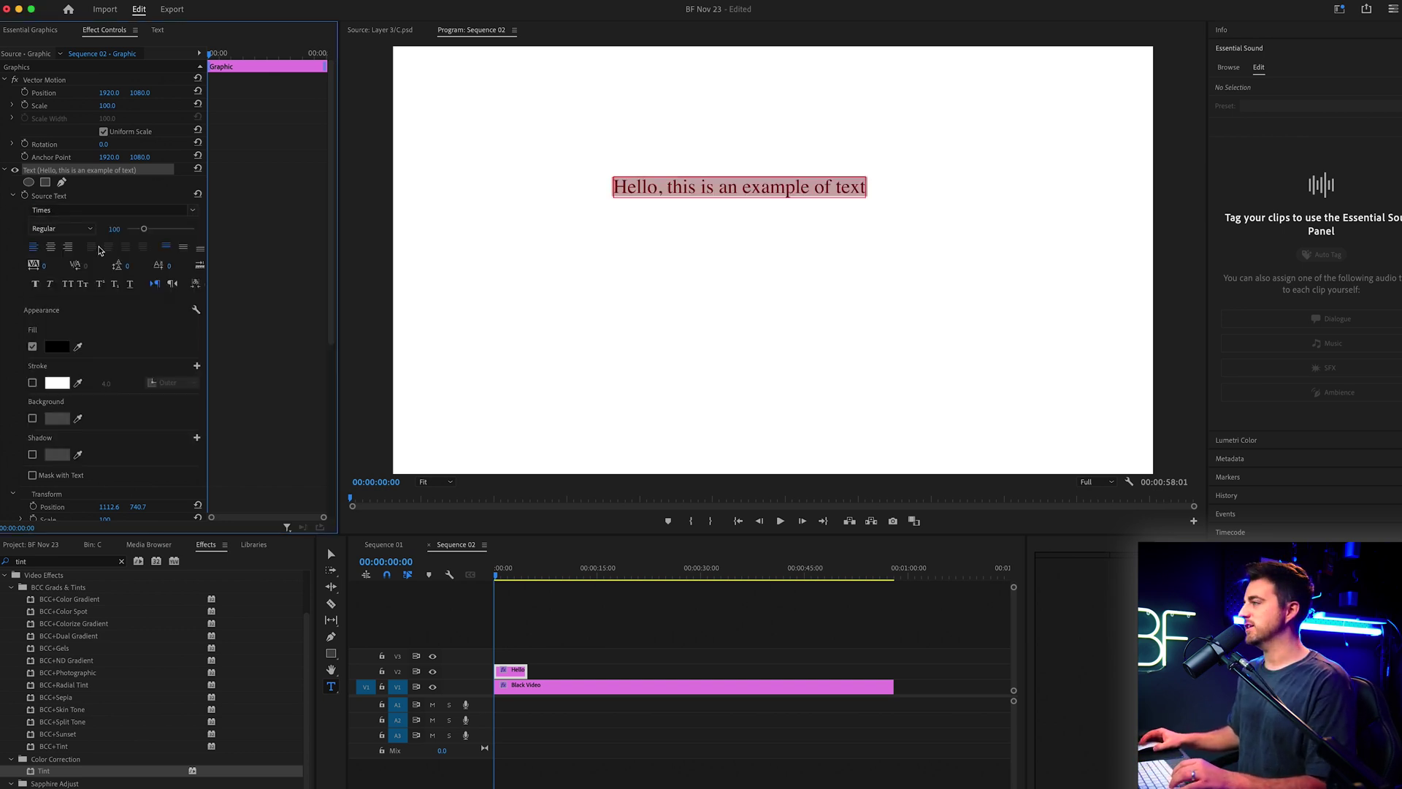
Step: Expand the text into three paragraphs of the repeated copy-and-paste sentence and place the block at about 399.7, 313.7
left_click(786, 188)
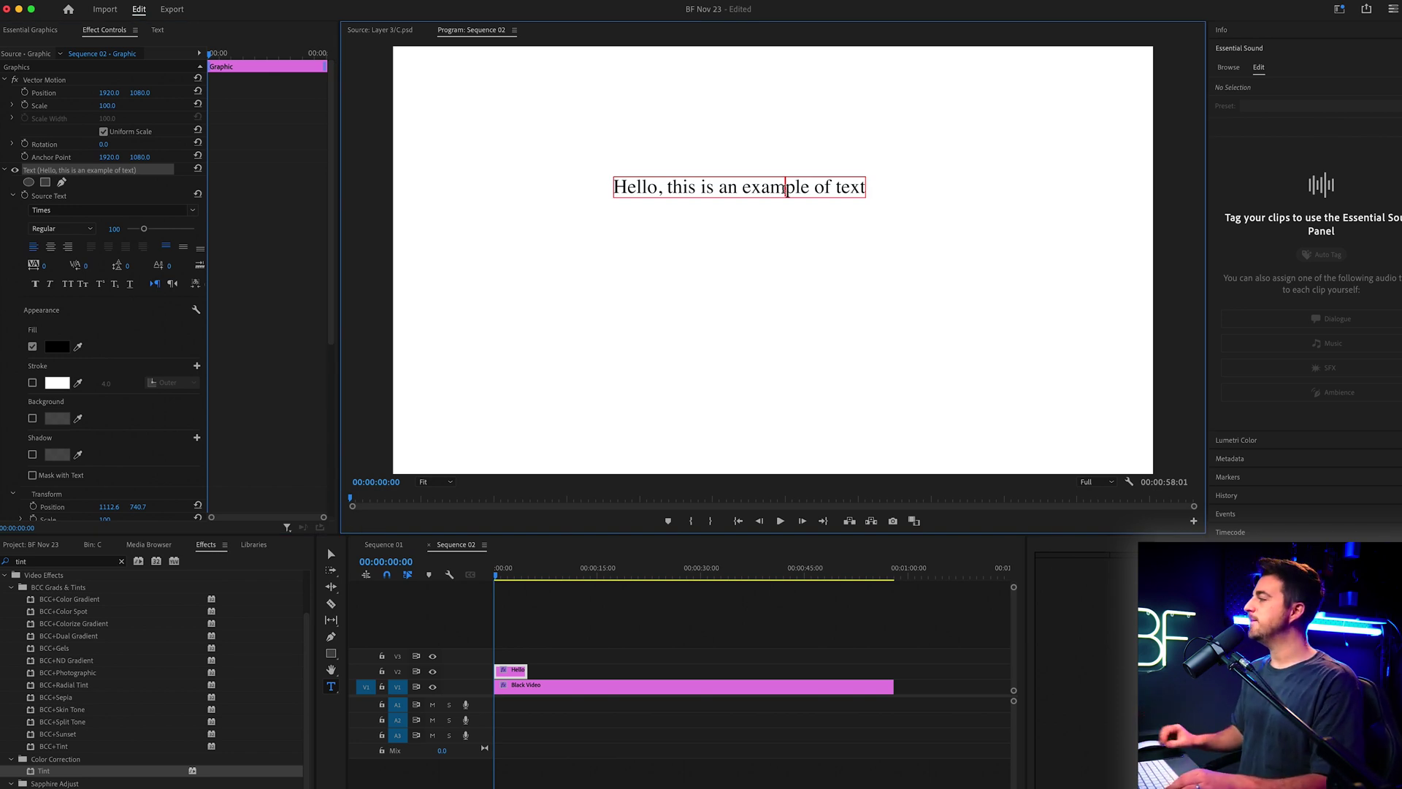
key("super+a")
left_click(784, 189)
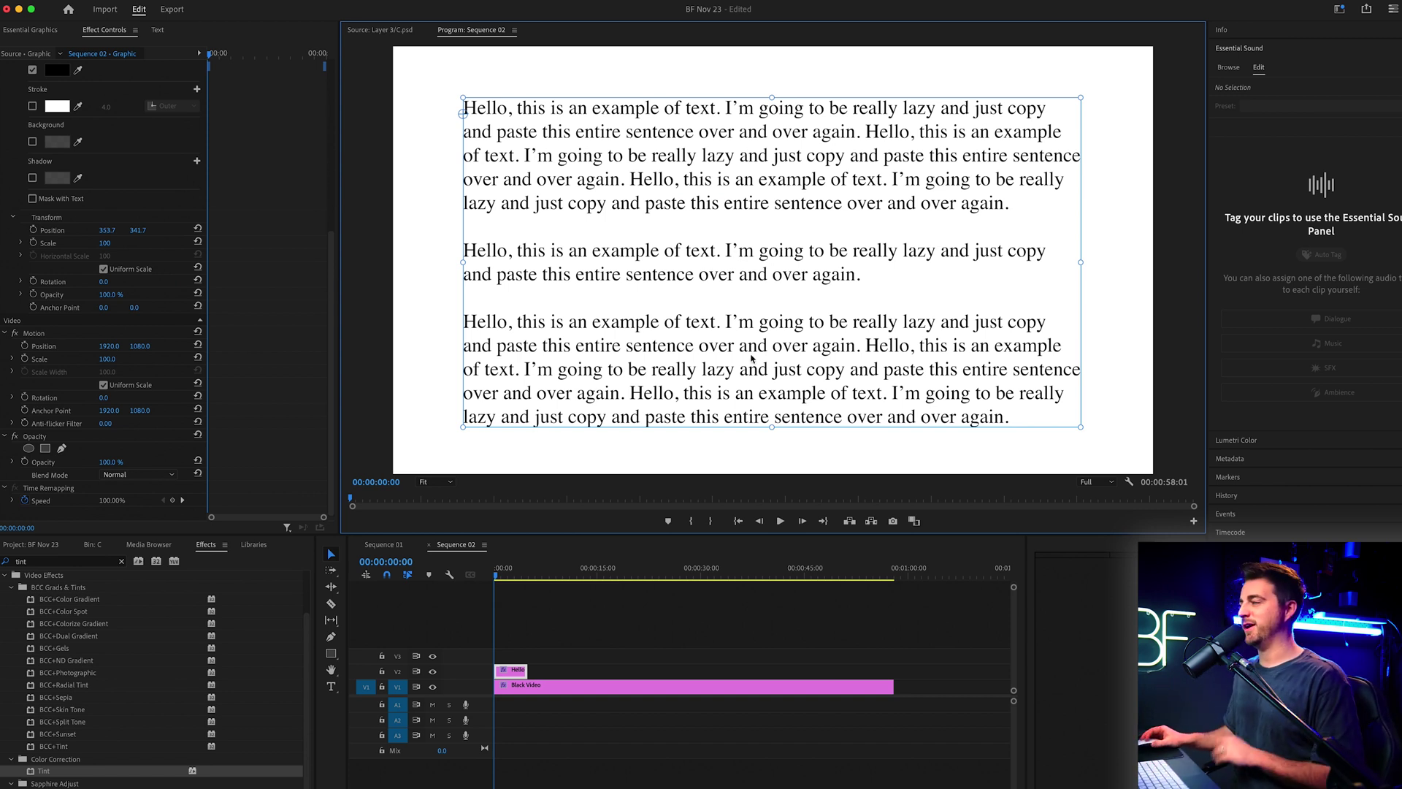
left_click_drag(864, 328, 867, 326)
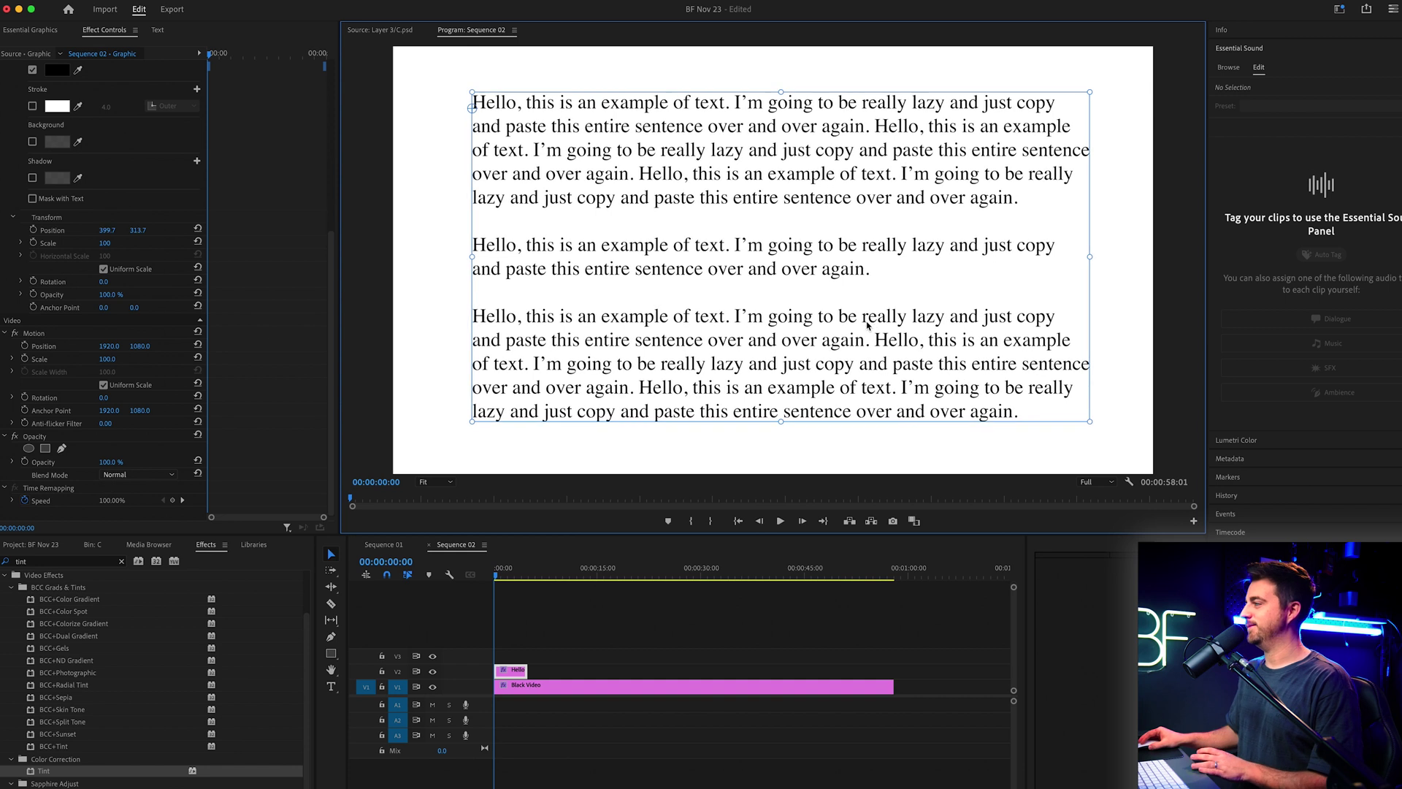
Step: Extend the text clip on the timeline to the end of the Black Video clip
left_click(688, 668)
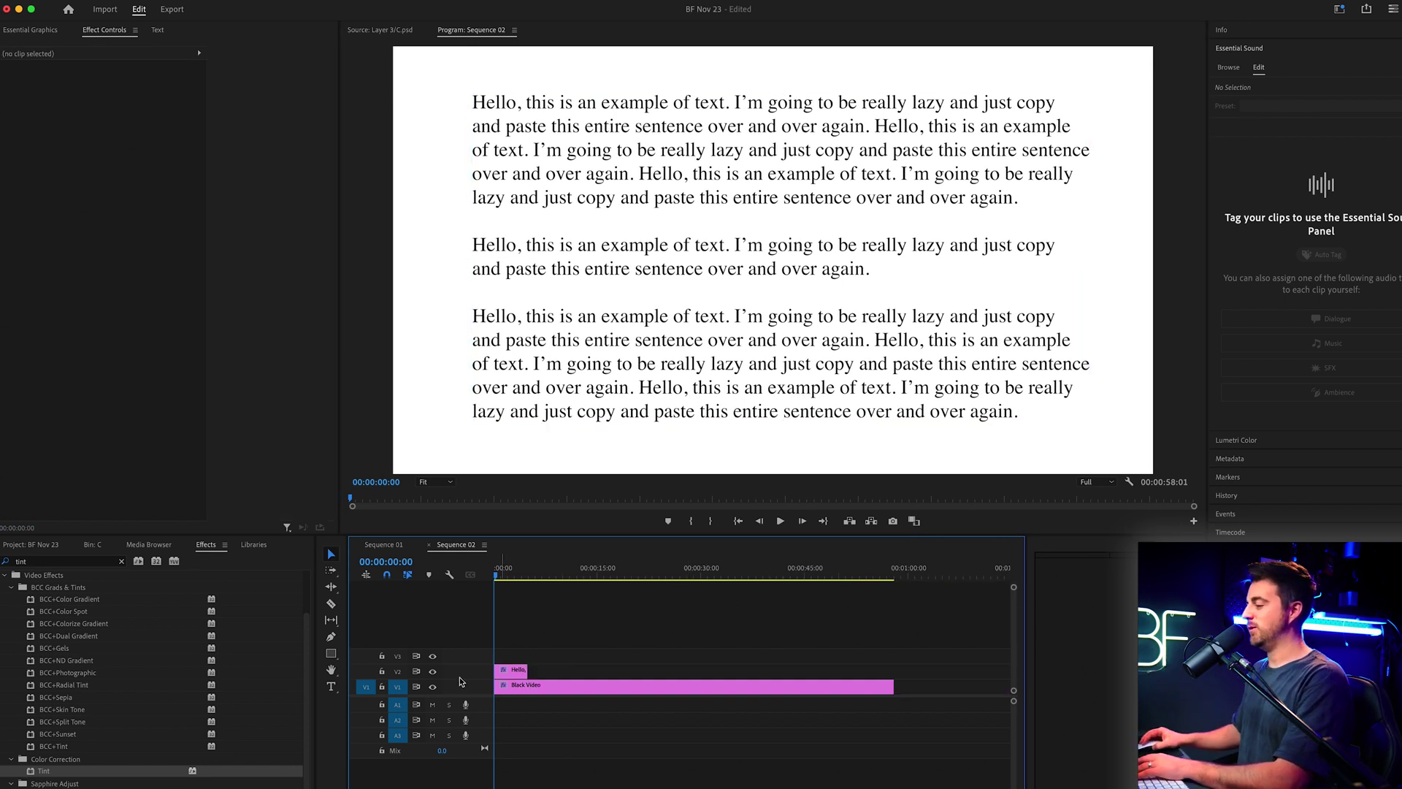
left_click_drag(527, 669, 896, 665)
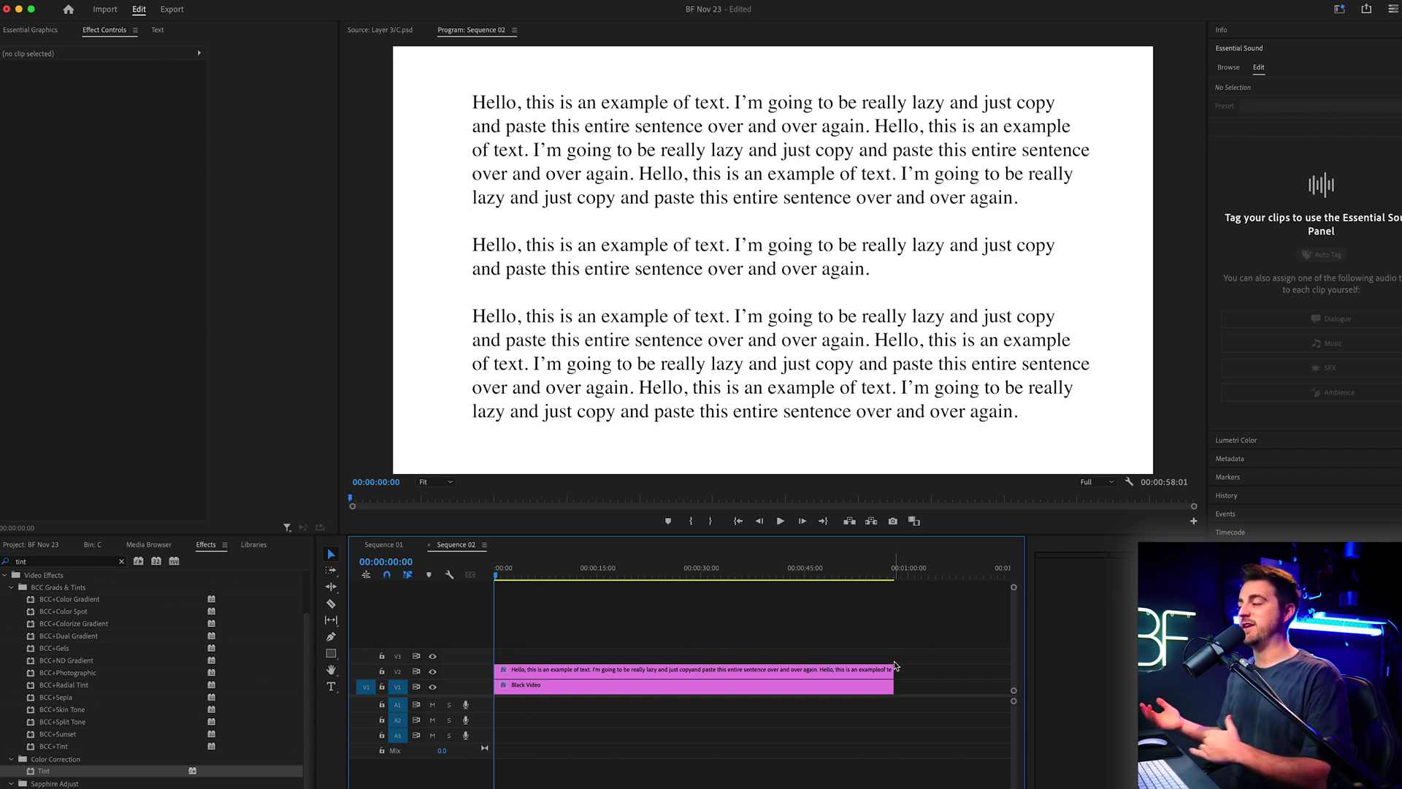
key("space")
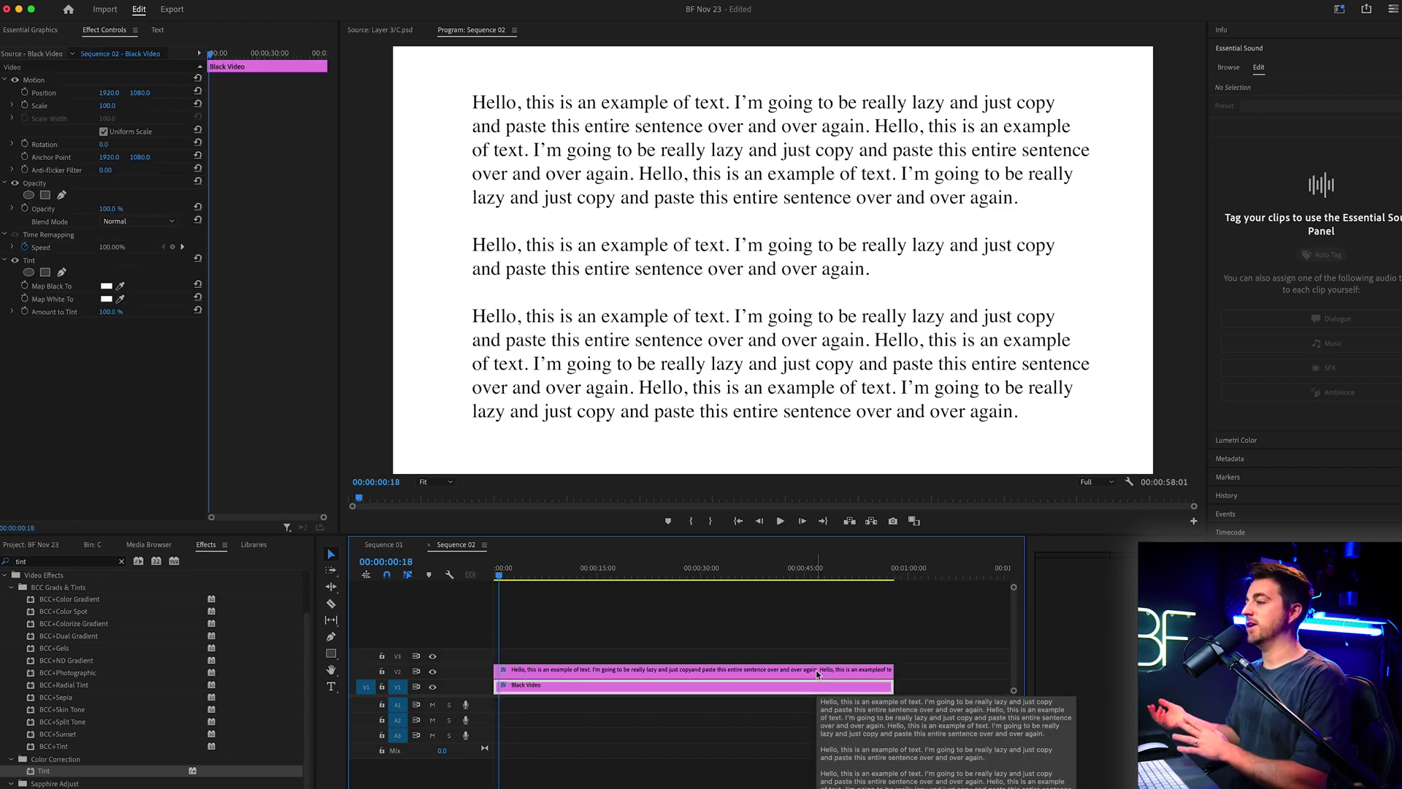
Step: Move the text clip up to track V3, leaving V2 empty
left_click(546, 672)
key("equal")
key("equal")
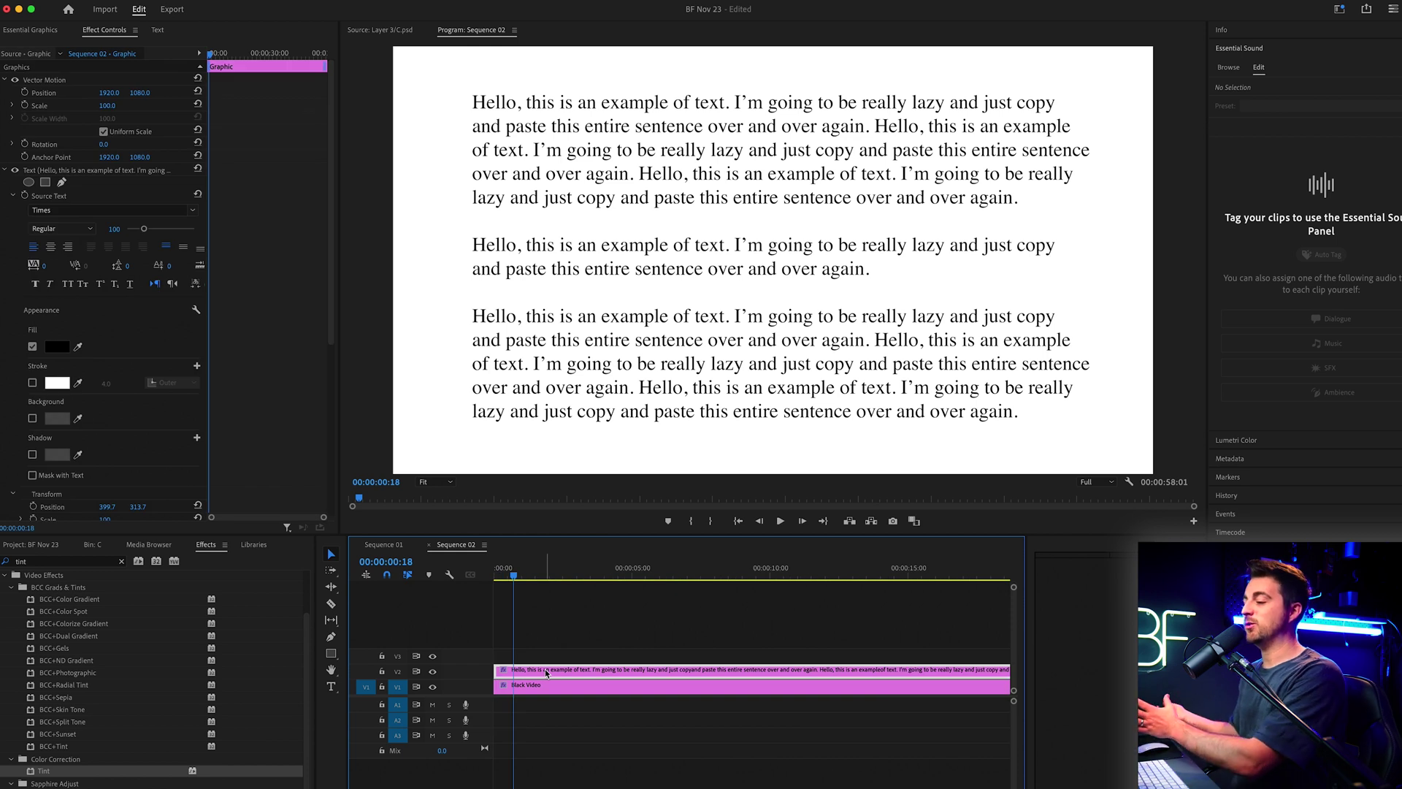
left_click_drag(525, 670, 520, 659)
Step: Duplicate the Black Video clip from V1 onto track V2, between the background and the text
left_click(542, 673)
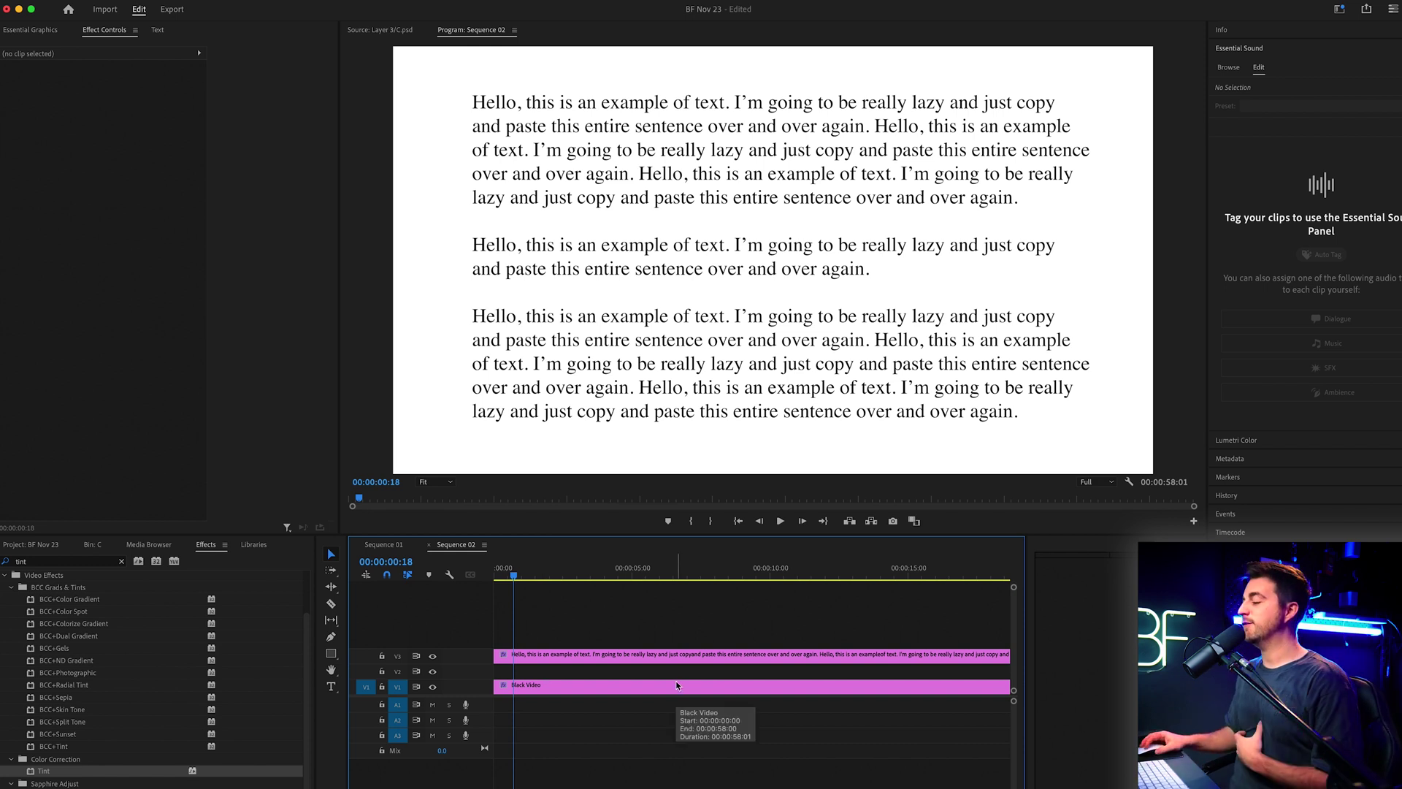
left_click(527, 684)
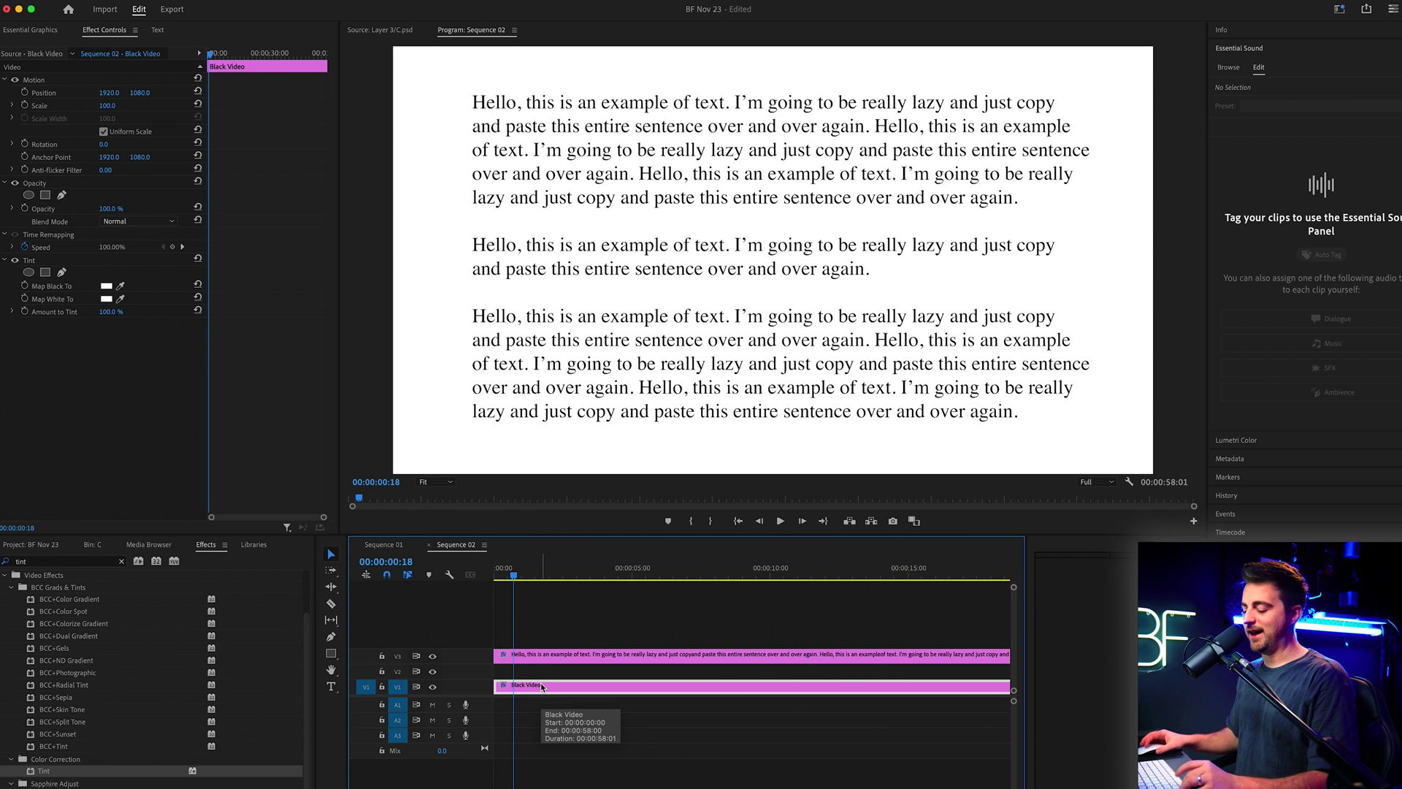
left_click_drag(543, 686, 534, 668)
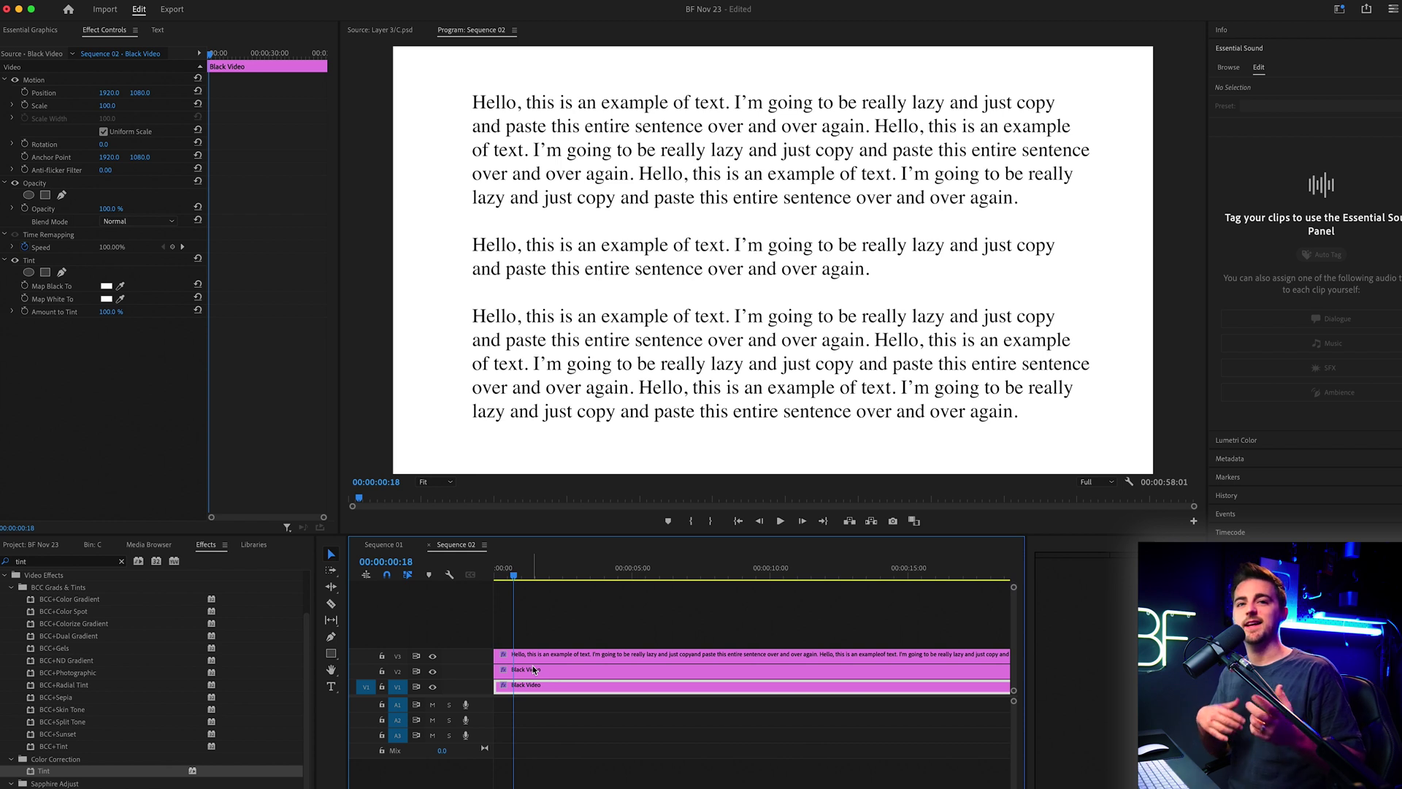
Step: Set the Tint effect's Map Black To colour to bright yellow on the duplicated clip on V2
left_click(534, 668)
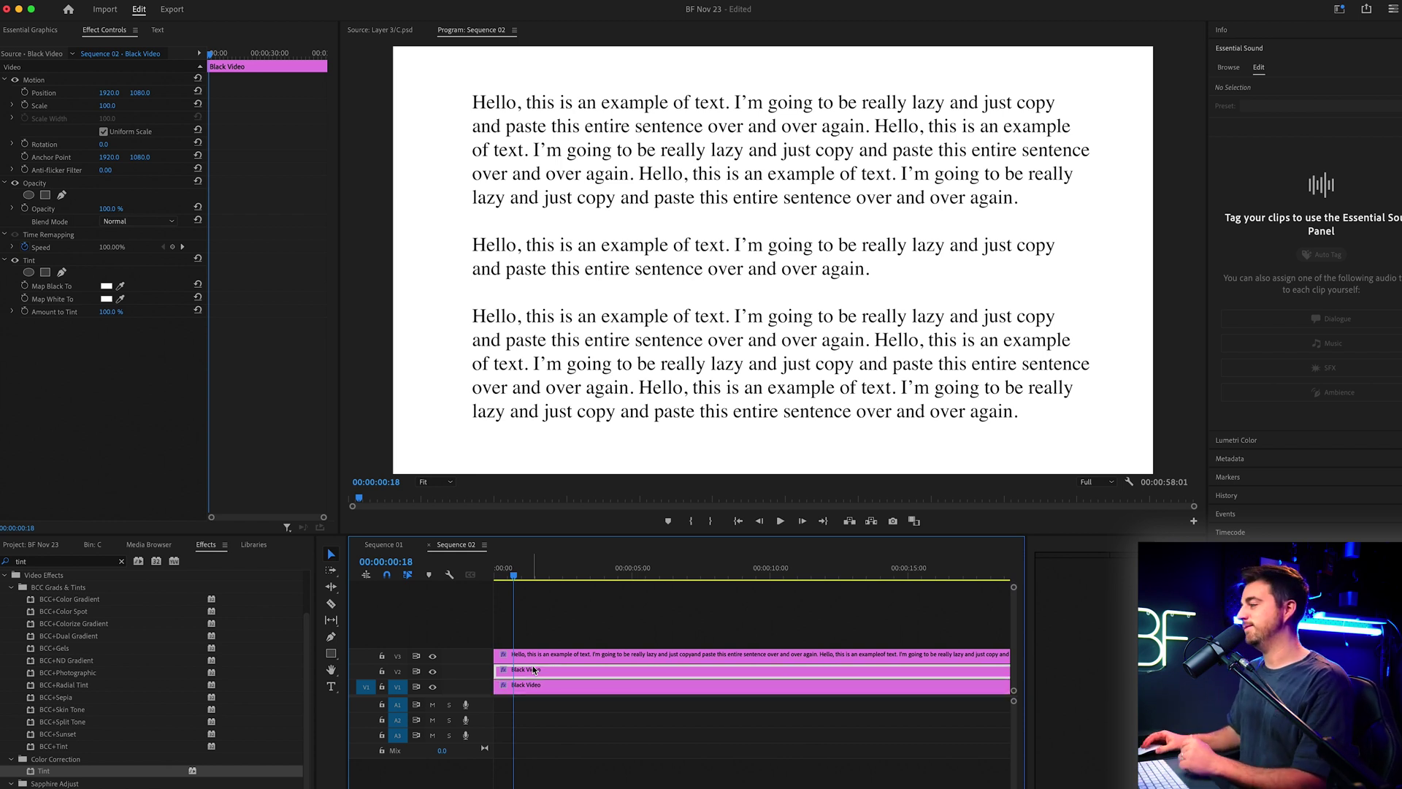
left_click(32, 262)
left_click(66, 286)
left_click(107, 287)
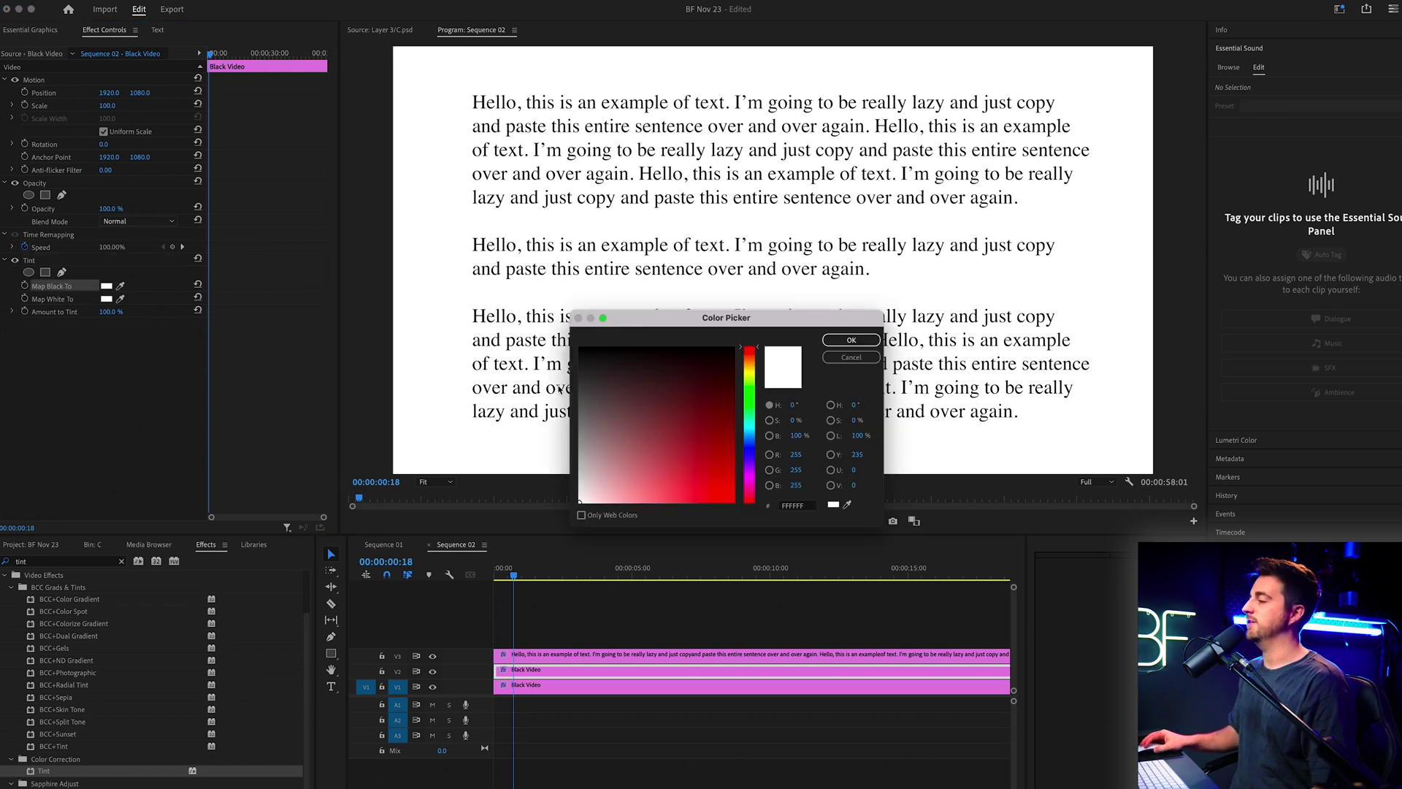
left_click(751, 375)
left_click_drag(689, 423, 708, 510)
left_click(830, 341)
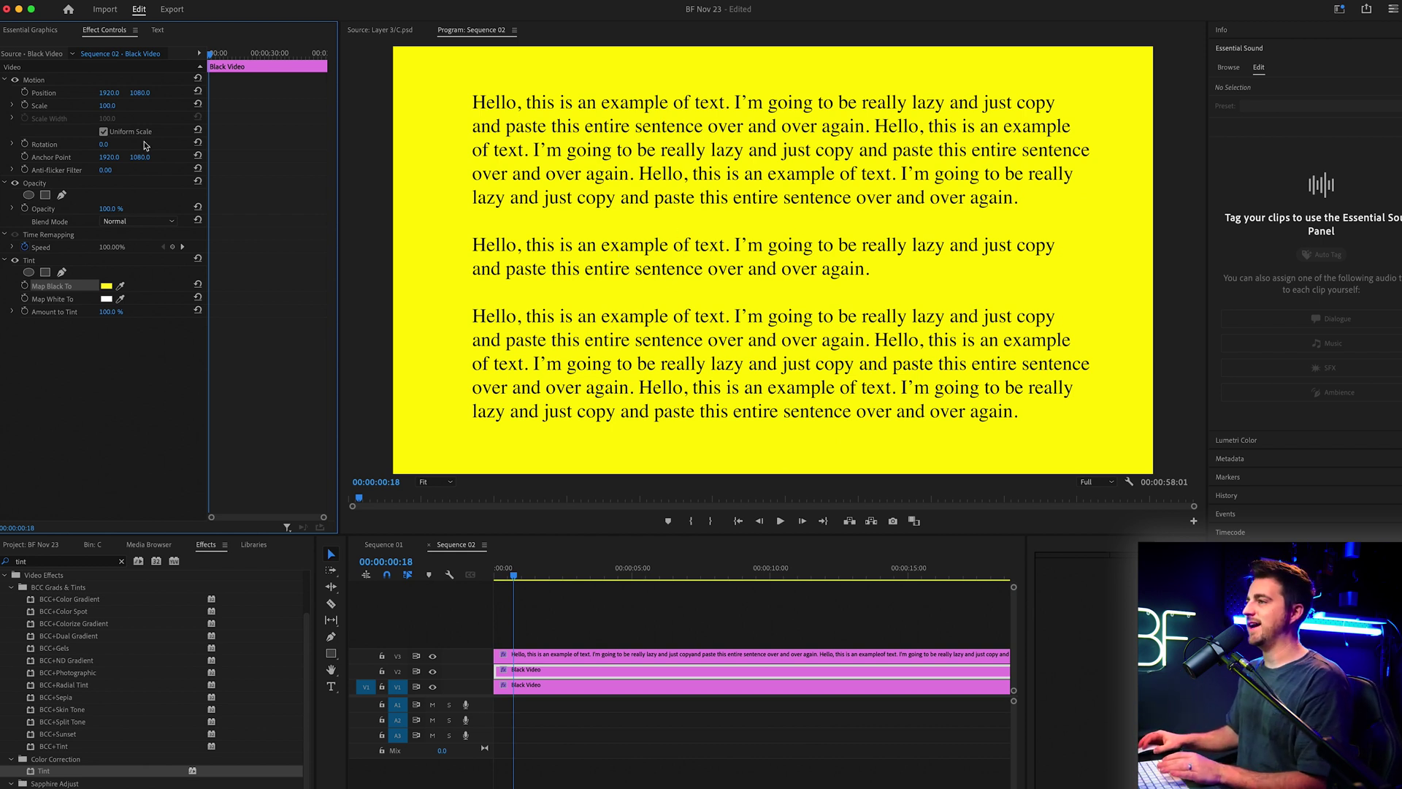
Step: Turn off Uniform Scale on the yellow clip and set Scale Height to 6, Scale Width to 35 and Position to 1047, 1007
left_click(34, 80)
left_click(104, 132)
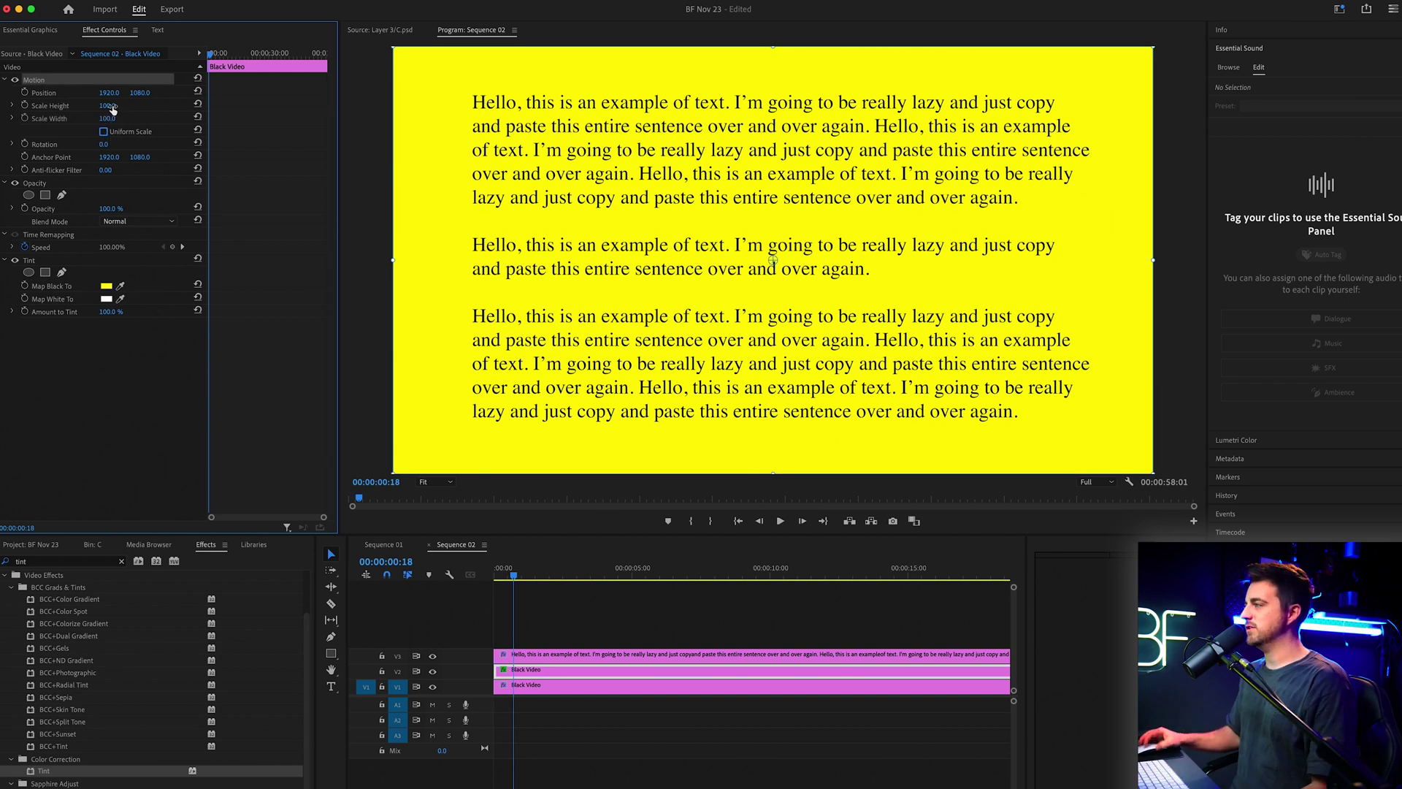
left_click_drag(111, 106, 33, 106)
left_click_drag(143, 93, 118, 93)
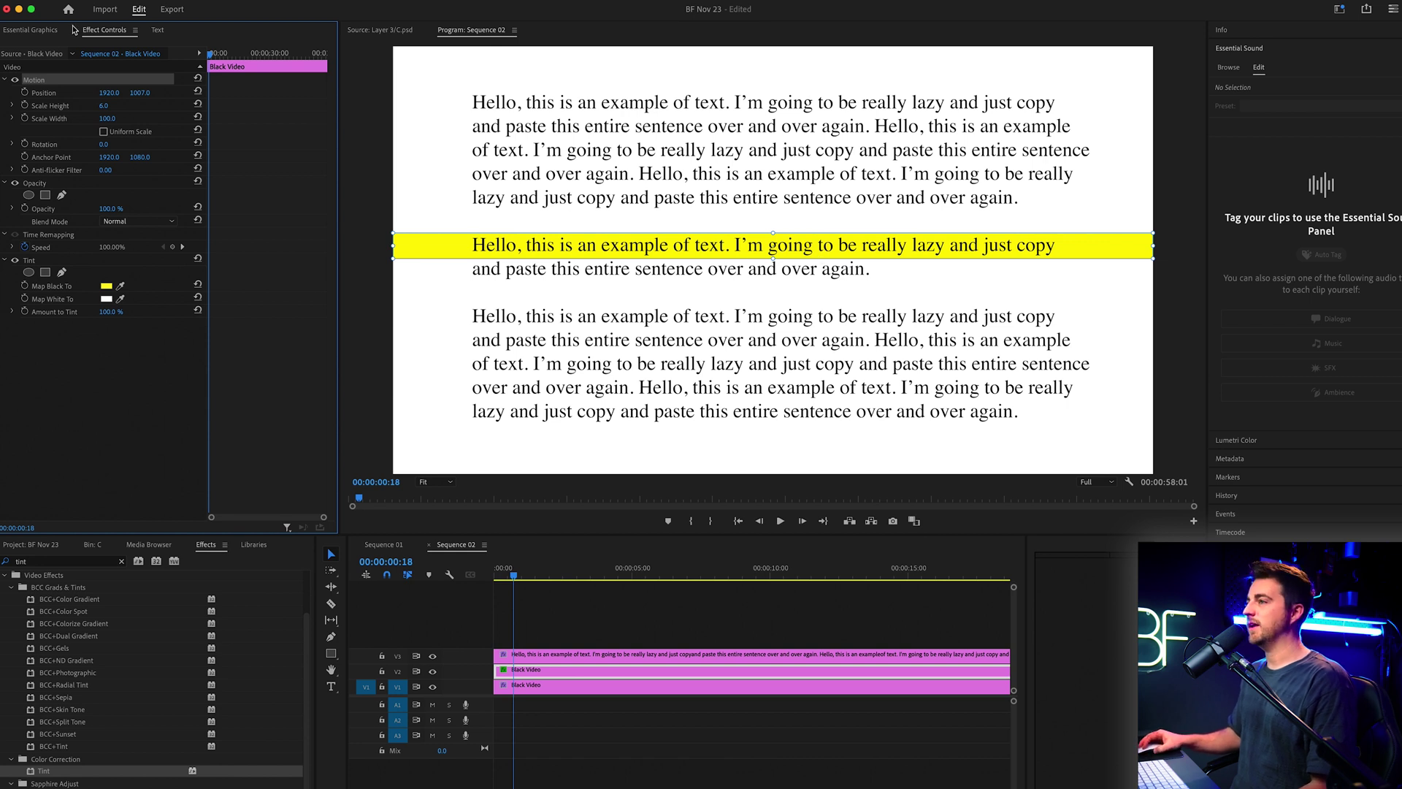
left_click_drag(106, 118, 18, 92)
left_click_drag(107, 119, 90, 93)
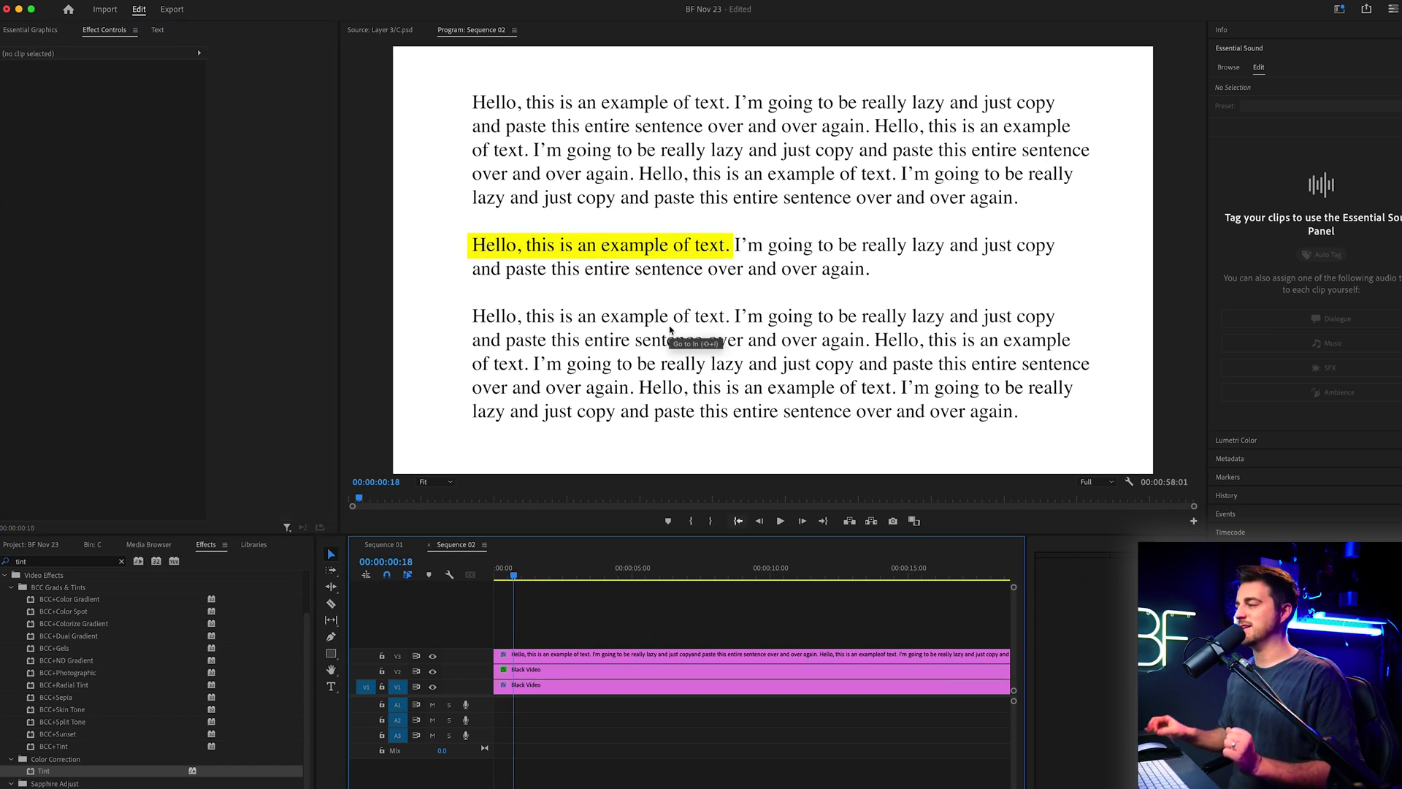
Step: Try widening the yellow highlight to a Scale Width of 39, and undo it
left_click(578, 671)
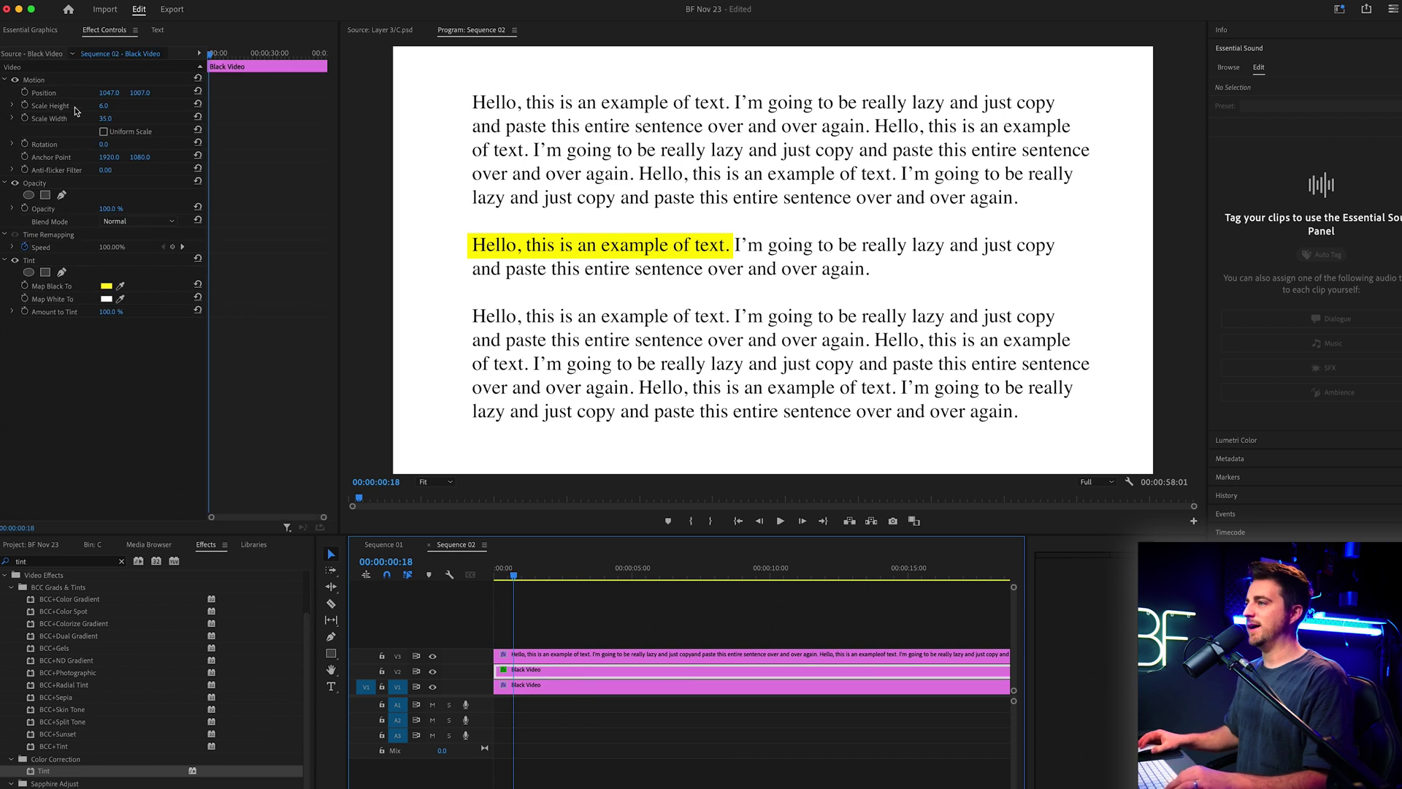
left_click_drag(105, 119, 116, 119)
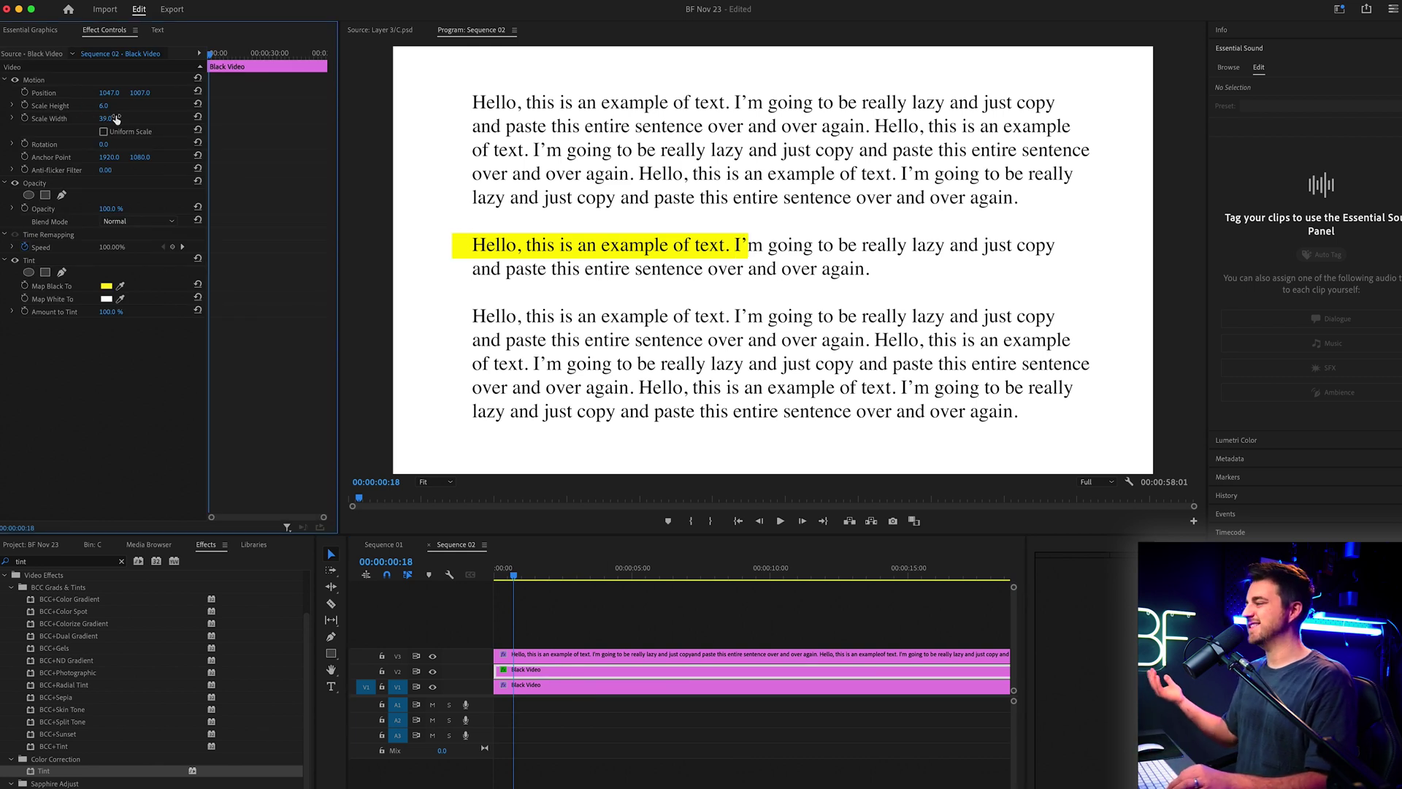
key("super+z")
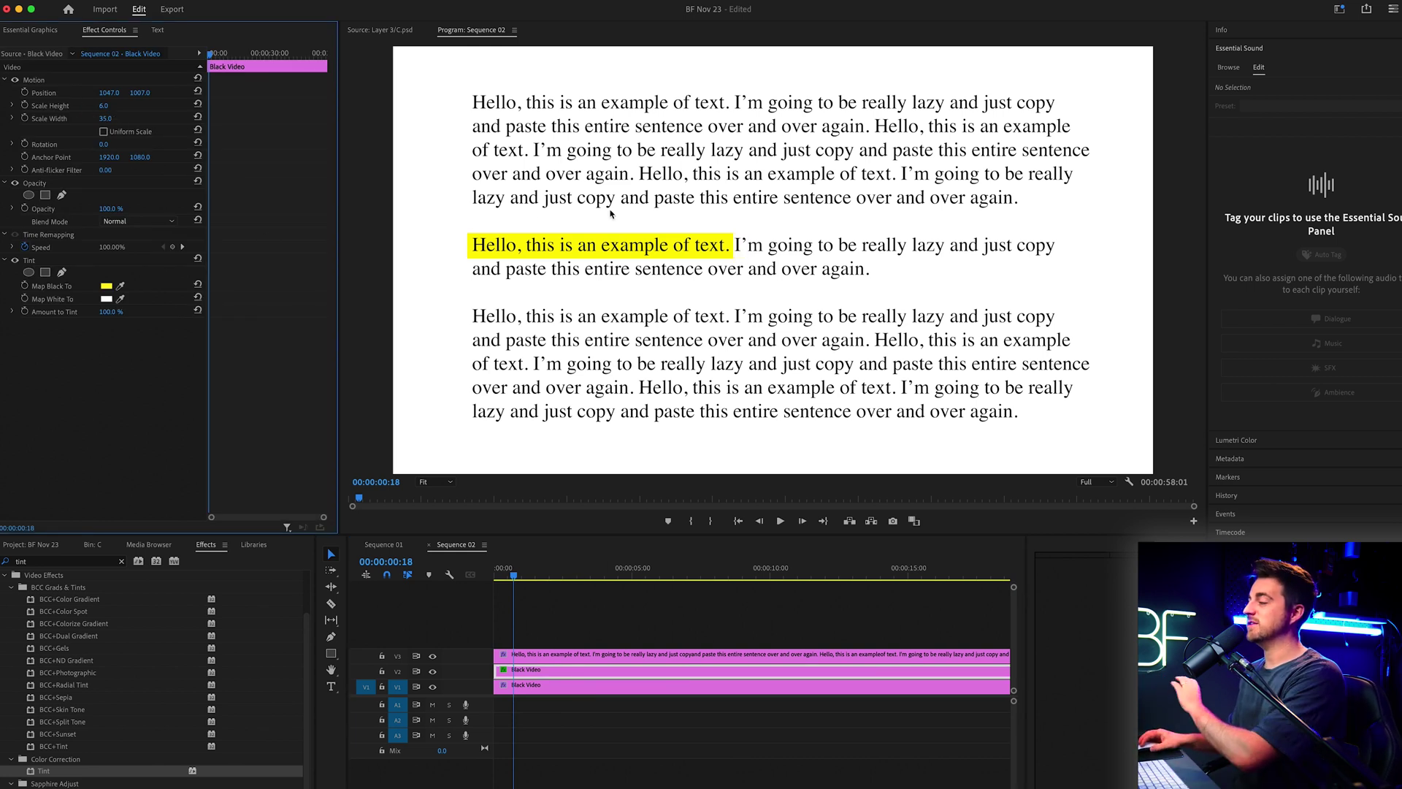
Step: Set the highlight's vertical position to 1005 and draw a closed four-point opacity mask around the highlighted sentence with the Pen tool
left_click_drag(139, 93, 136, 93)
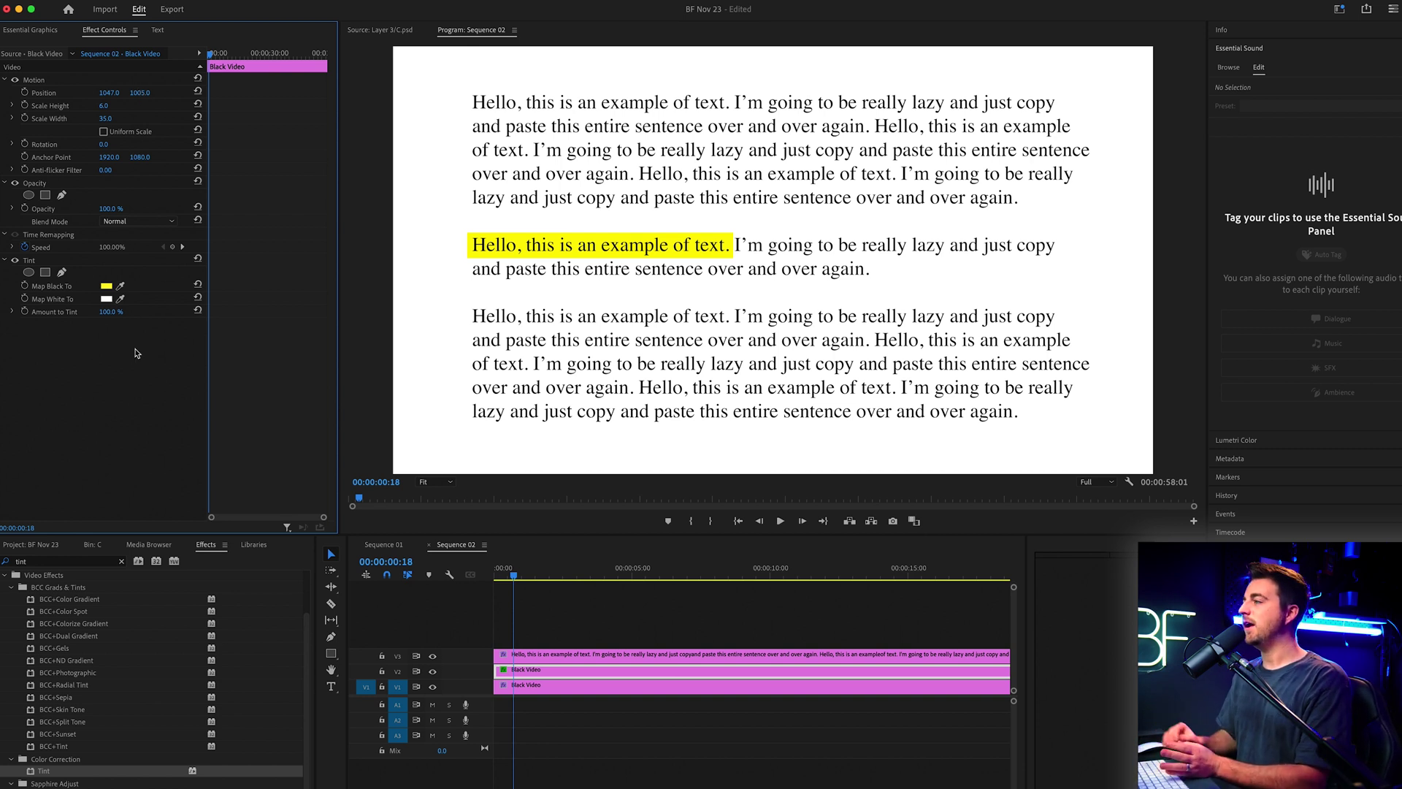
left_click(62, 198)
left_click(442, 218)
left_click(760, 217)
left_click(763, 310)
left_click(468, 287)
left_click(442, 218)
Step: Keyframe the highlight's Mask Path at 00:00:01:02 and move the mask off the text to the left at the start
mouse_move(508, 577)
left_mouse_down()
mouse_move(496, 577)
mouse_move(525, 581)
left_mouse_up()
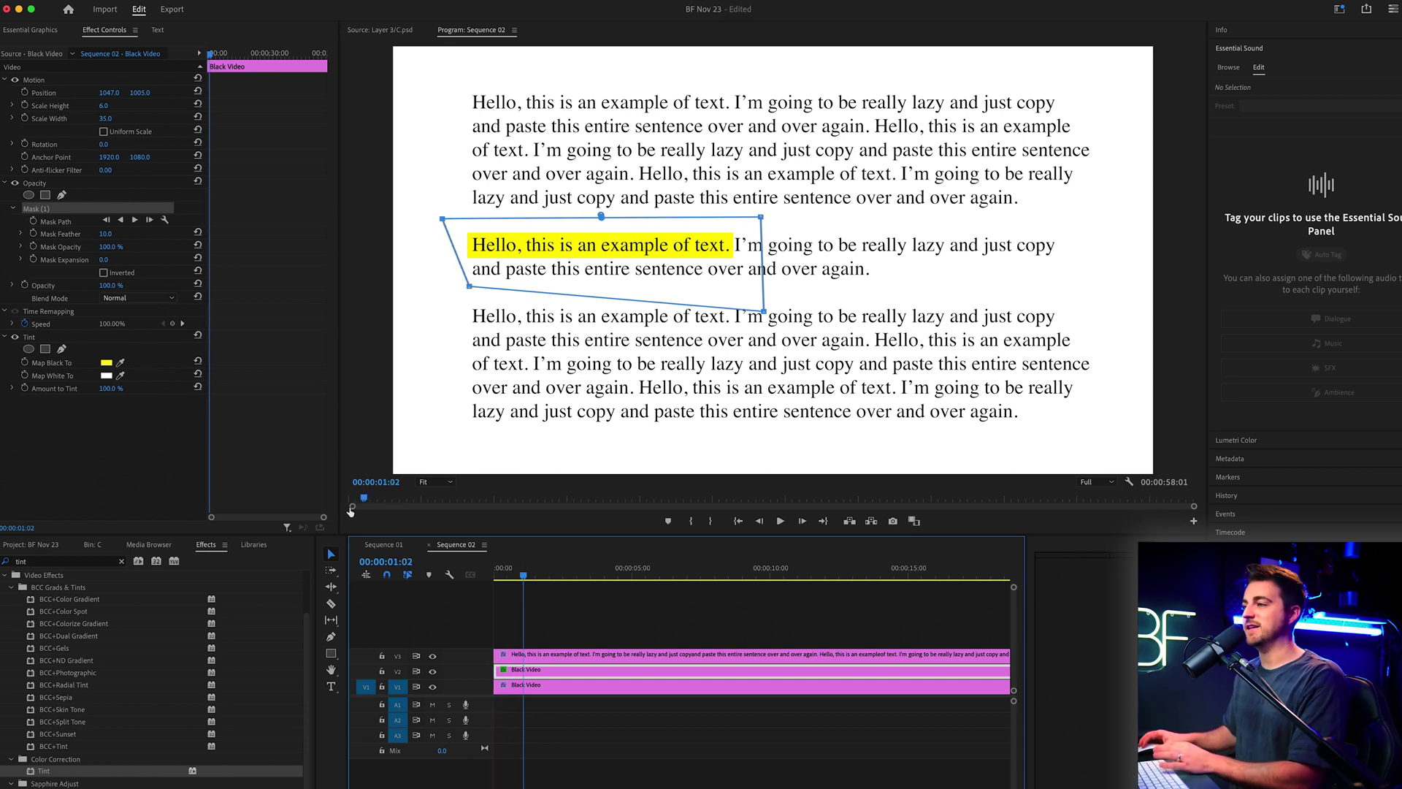
left_click(33, 221)
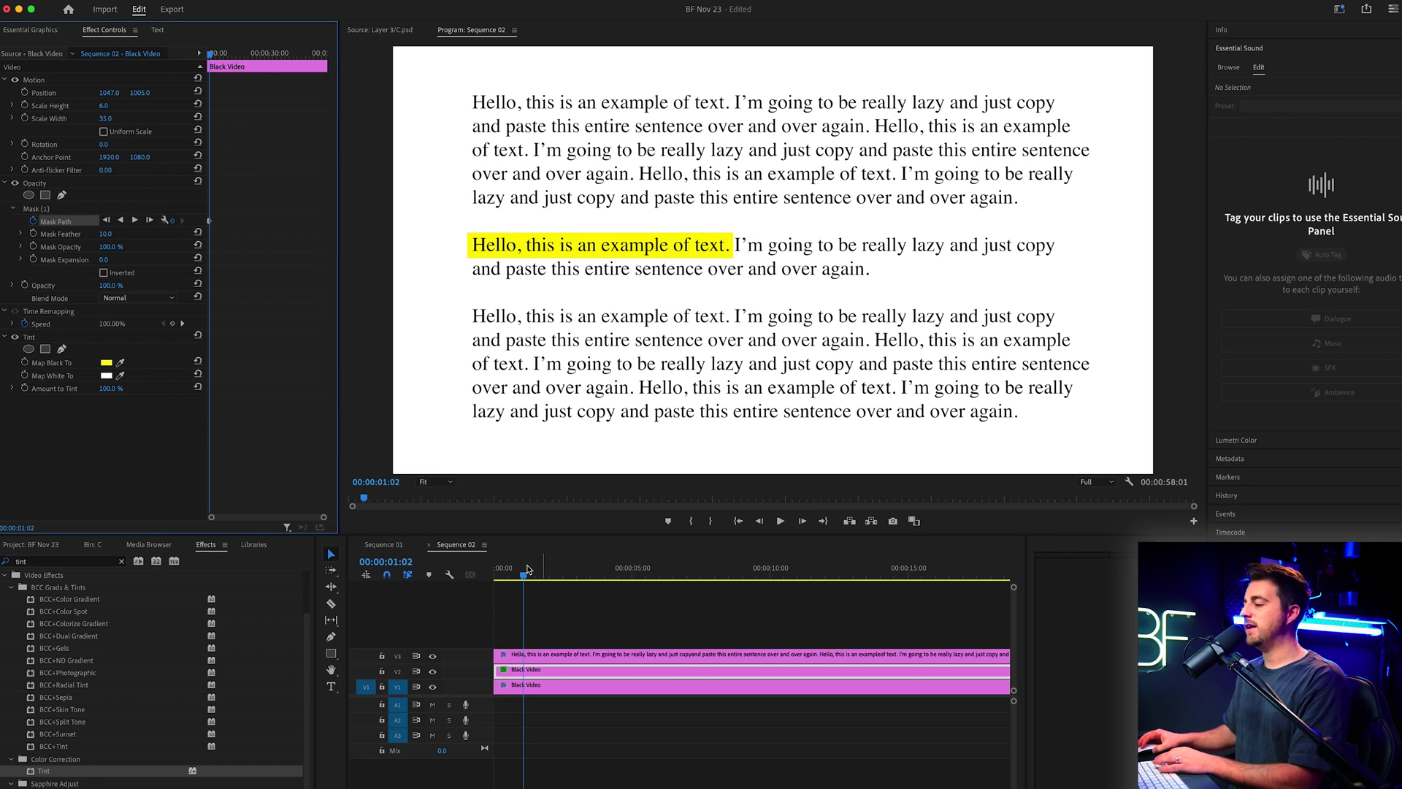
left_click_drag(523, 577, 474, 580)
left_click(37, 208)
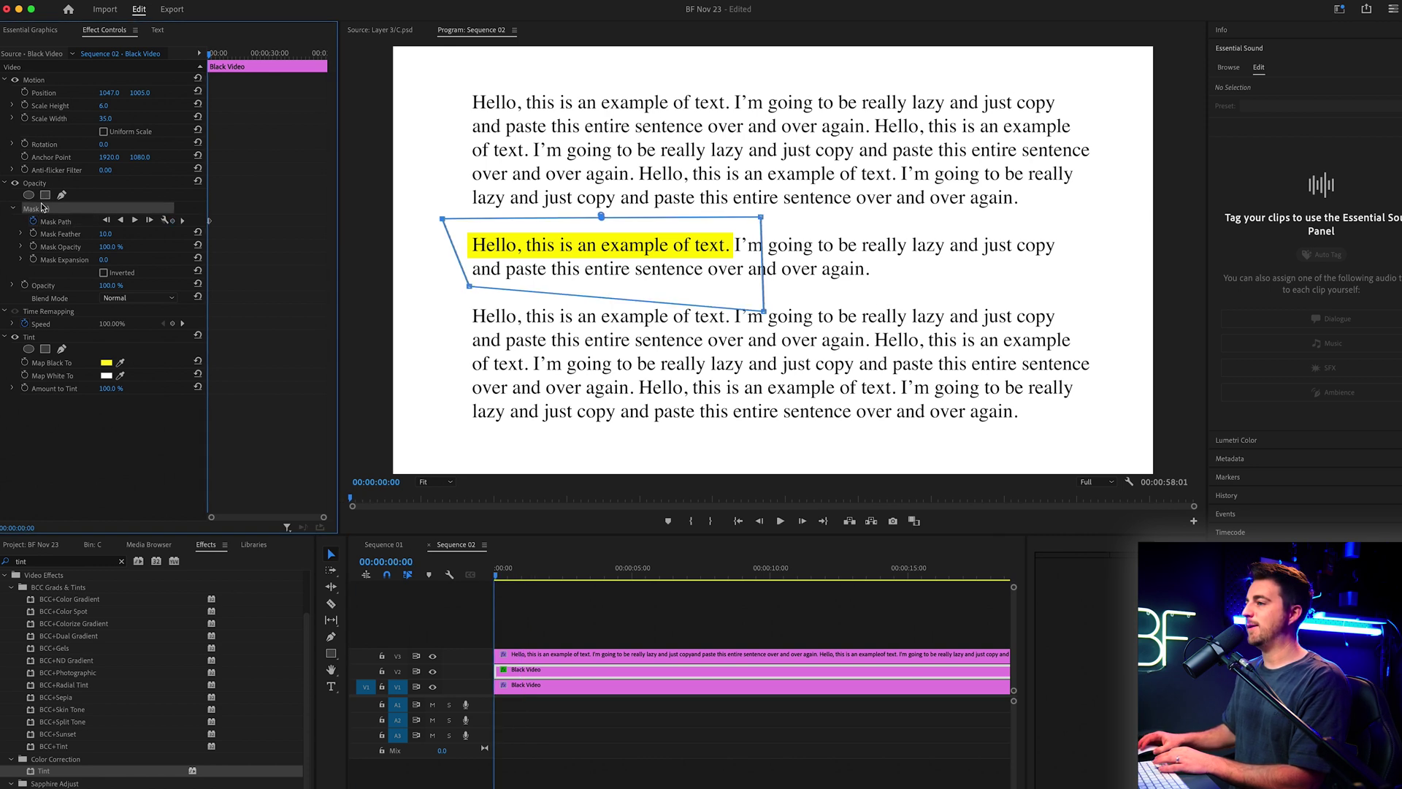
left_click_drag(712, 270, 379, 251)
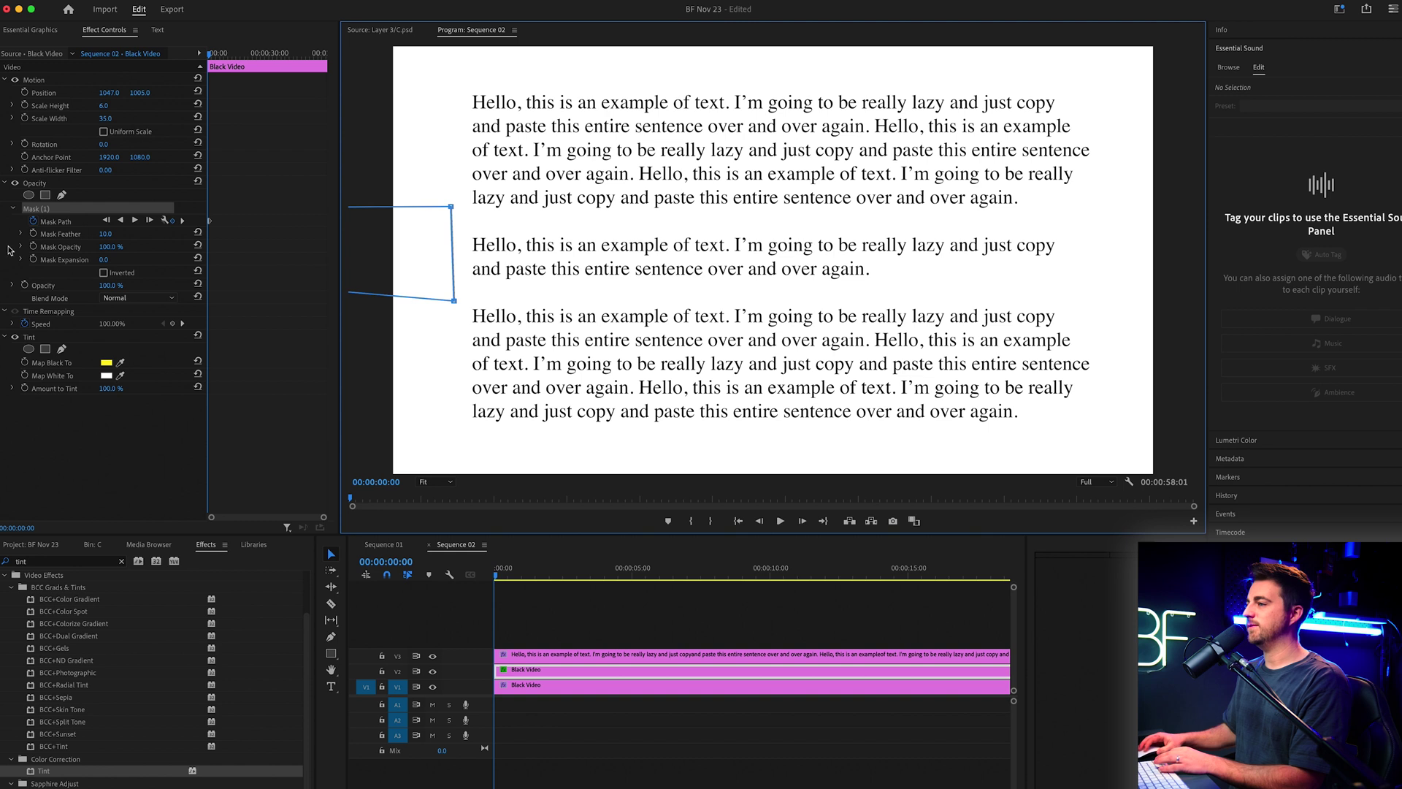
Step: Set the mask's feather to 0, trying a softer edge of about 43 while playing back the highlight reveal
left_click(107, 235)
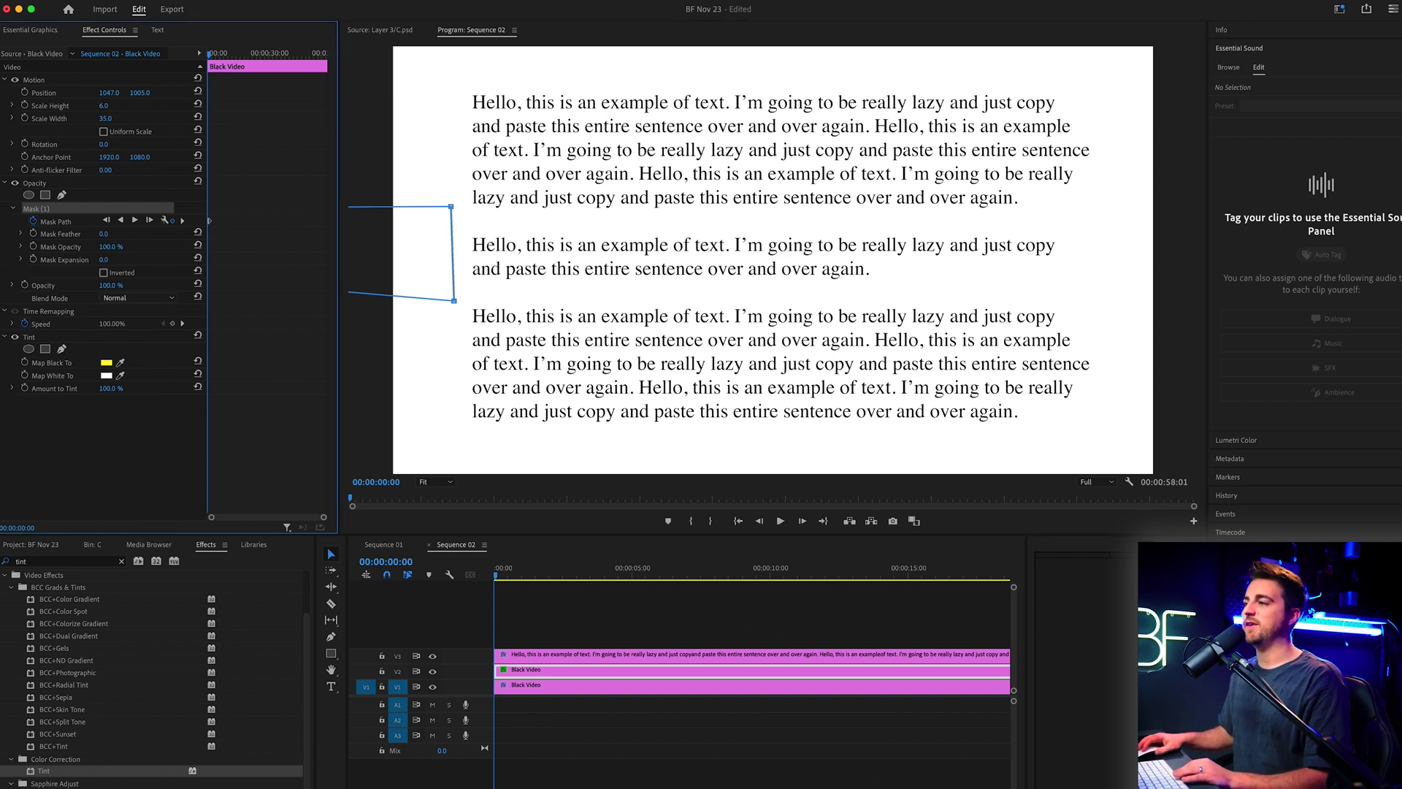
key("space")
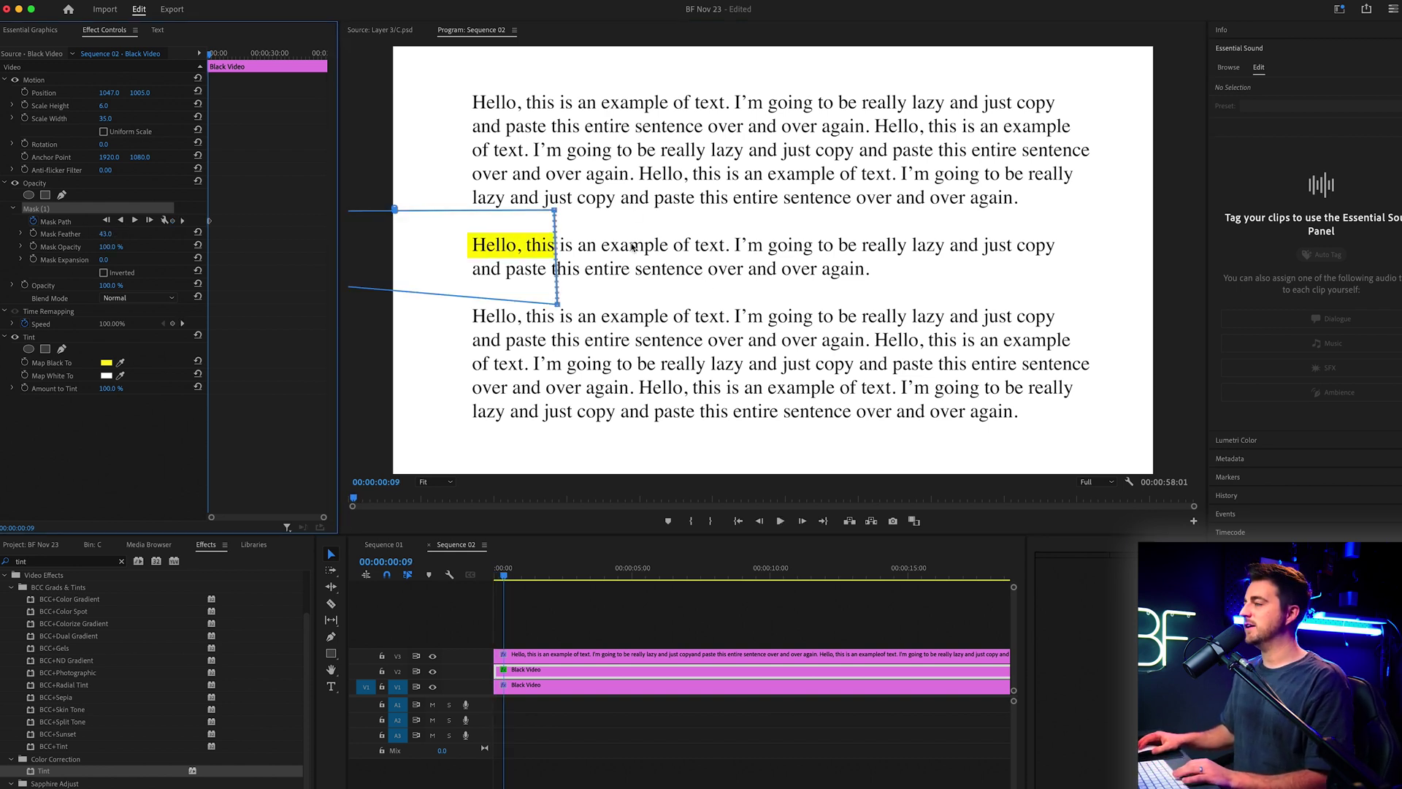
left_click_drag(107, 235, 146, 240)
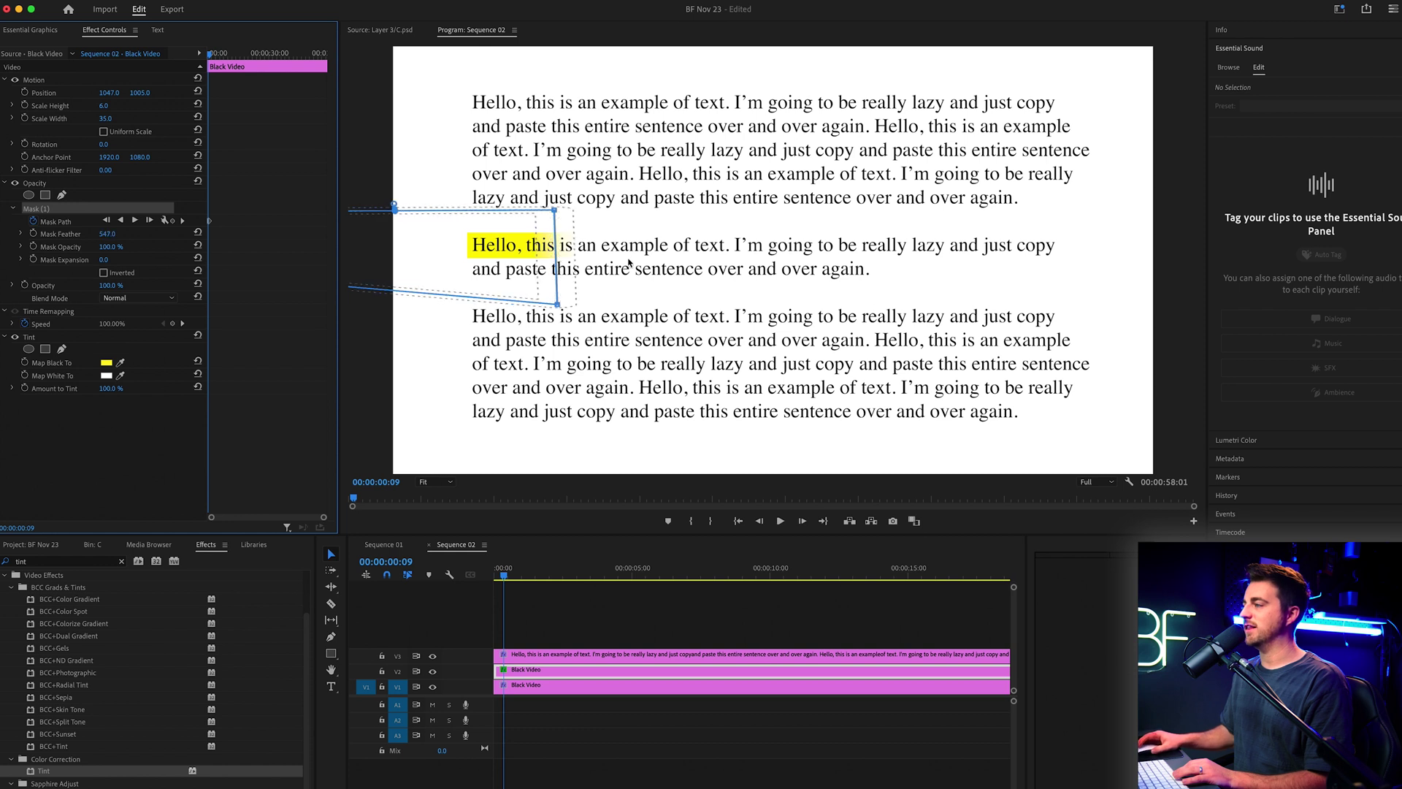
left_click(672, 635)
key("space")
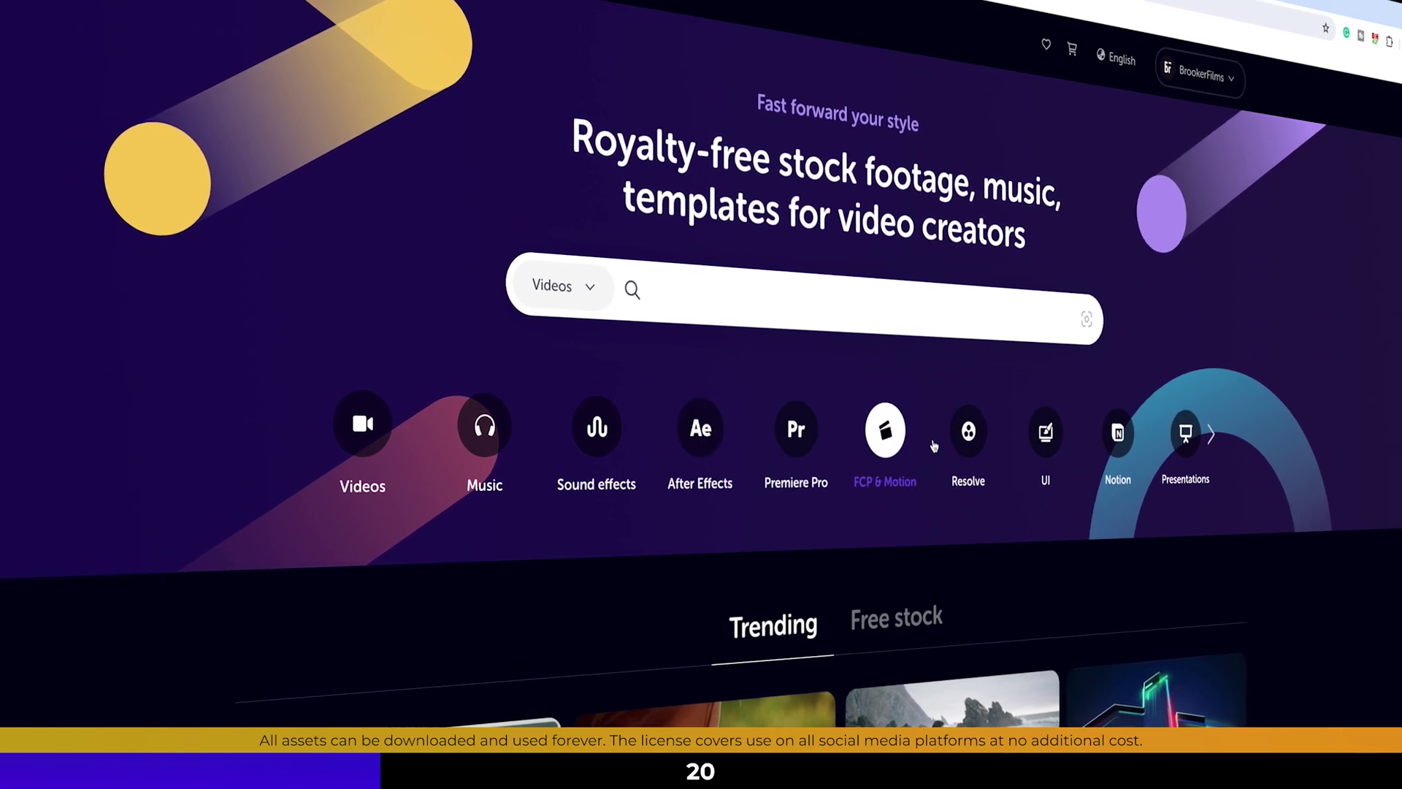
left_click(970, 432)
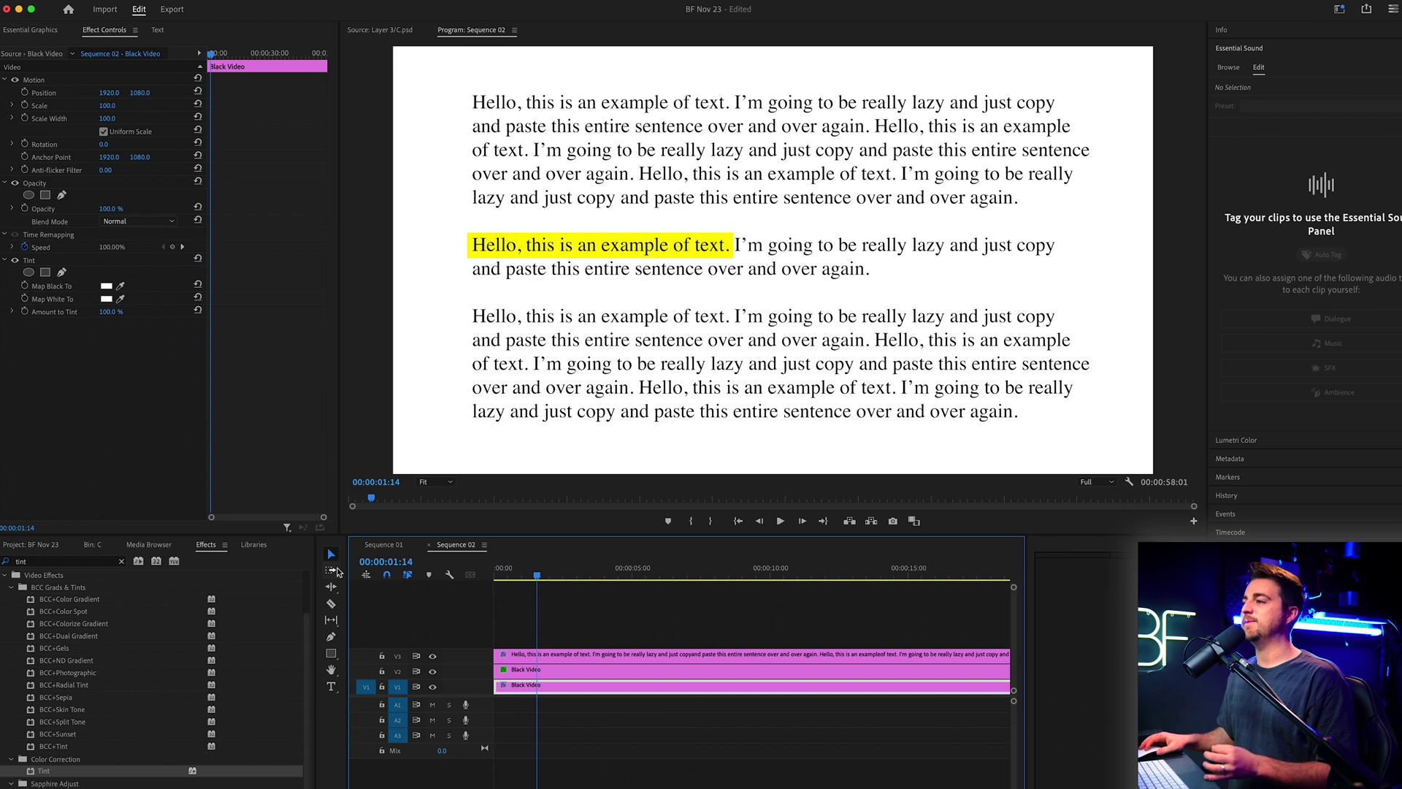
Step: At the 00:00:01:02 Mask Path keyframe of the yellow clip, pull the mask's upper-right point outward to slant its leading edge
left_click(541, 673)
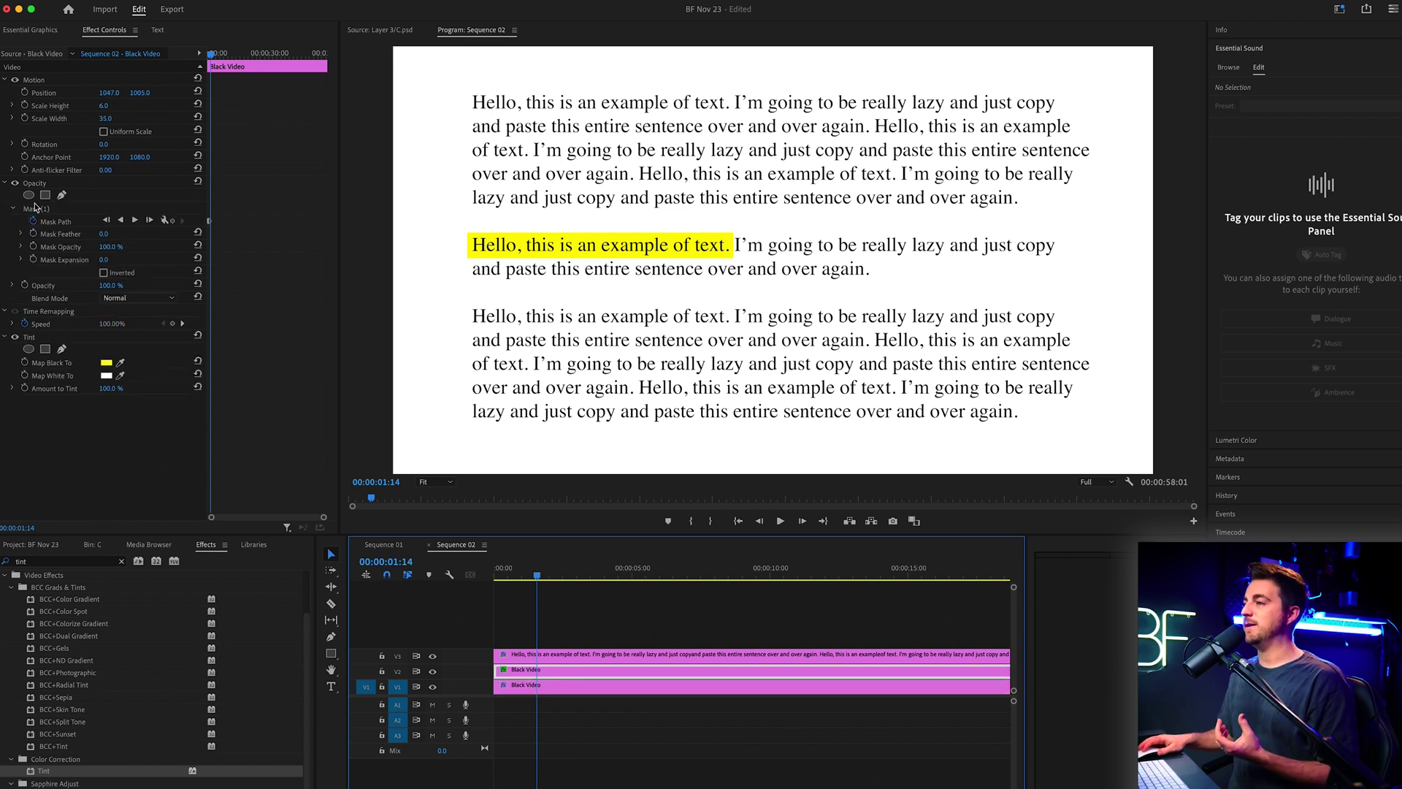
left_click(37, 208)
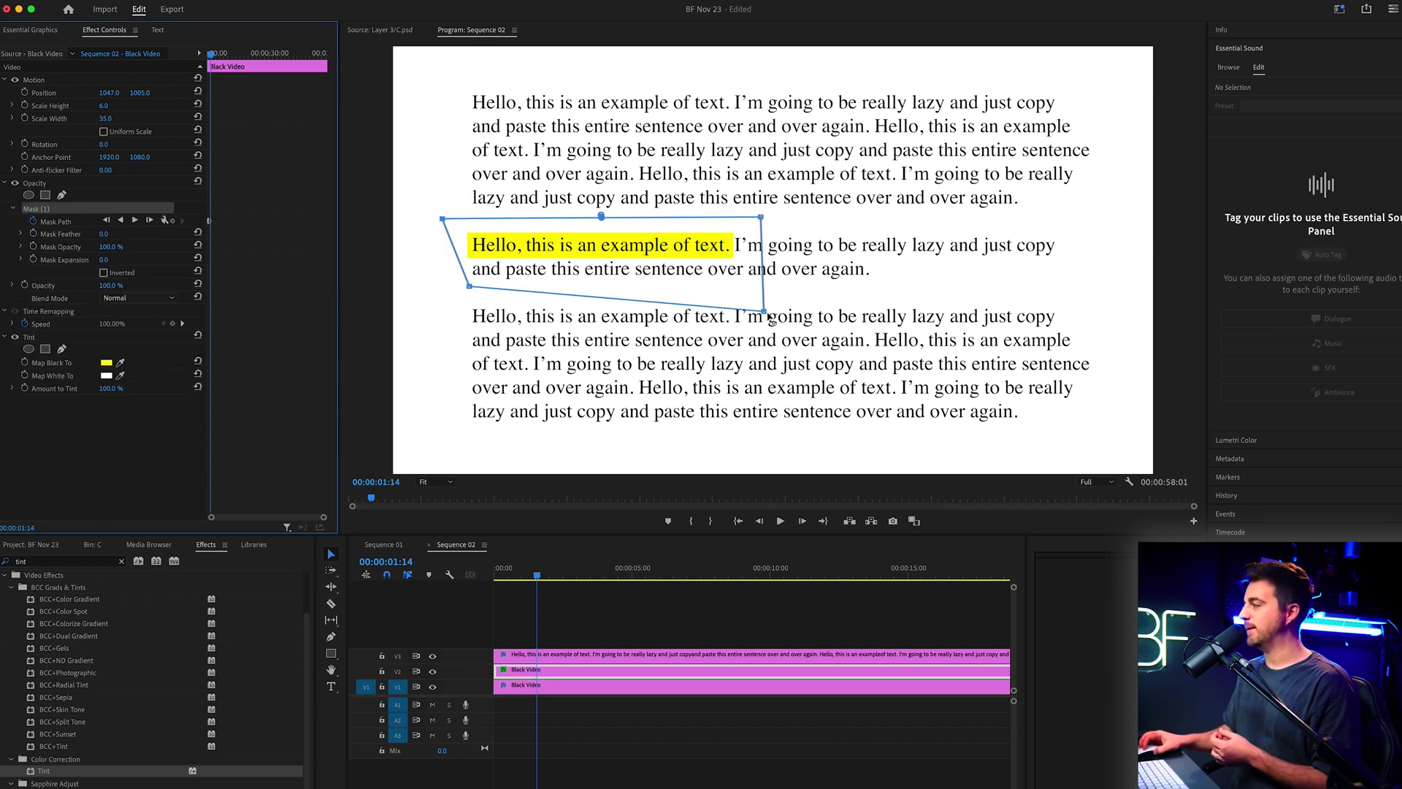
key("=")
key("=")
key("=")
mouse_move(234, 57)
left_mouse_down()
mouse_move(222, 58)
mouse_move(256, 58)
left_mouse_up()
key("=")
key("=")
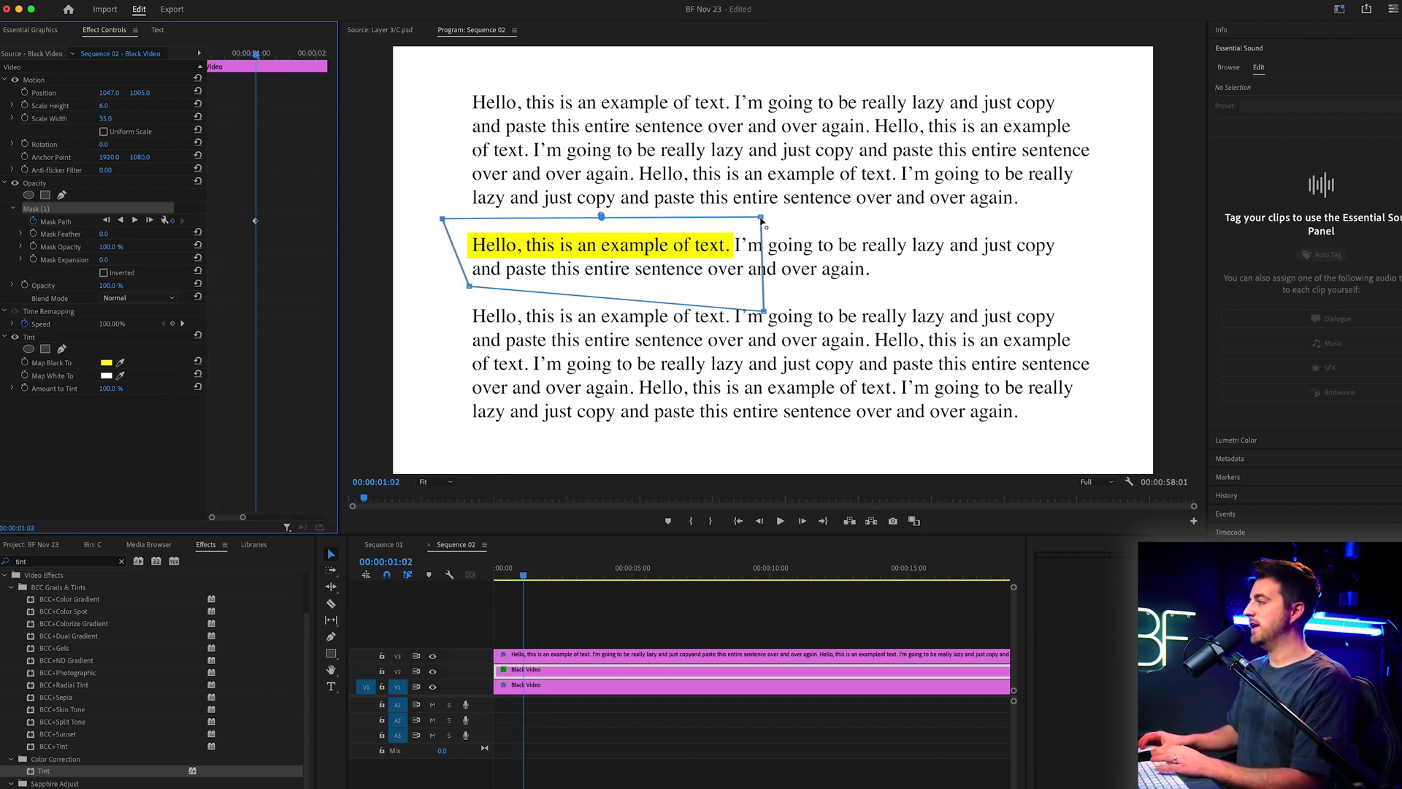
left_click_drag(761, 218, 858, 213)
Step: Play the sequence from the start to check the slanted highlight reveal
left_click_drag(256, 56, 175, 62)
key("space")
key("space")
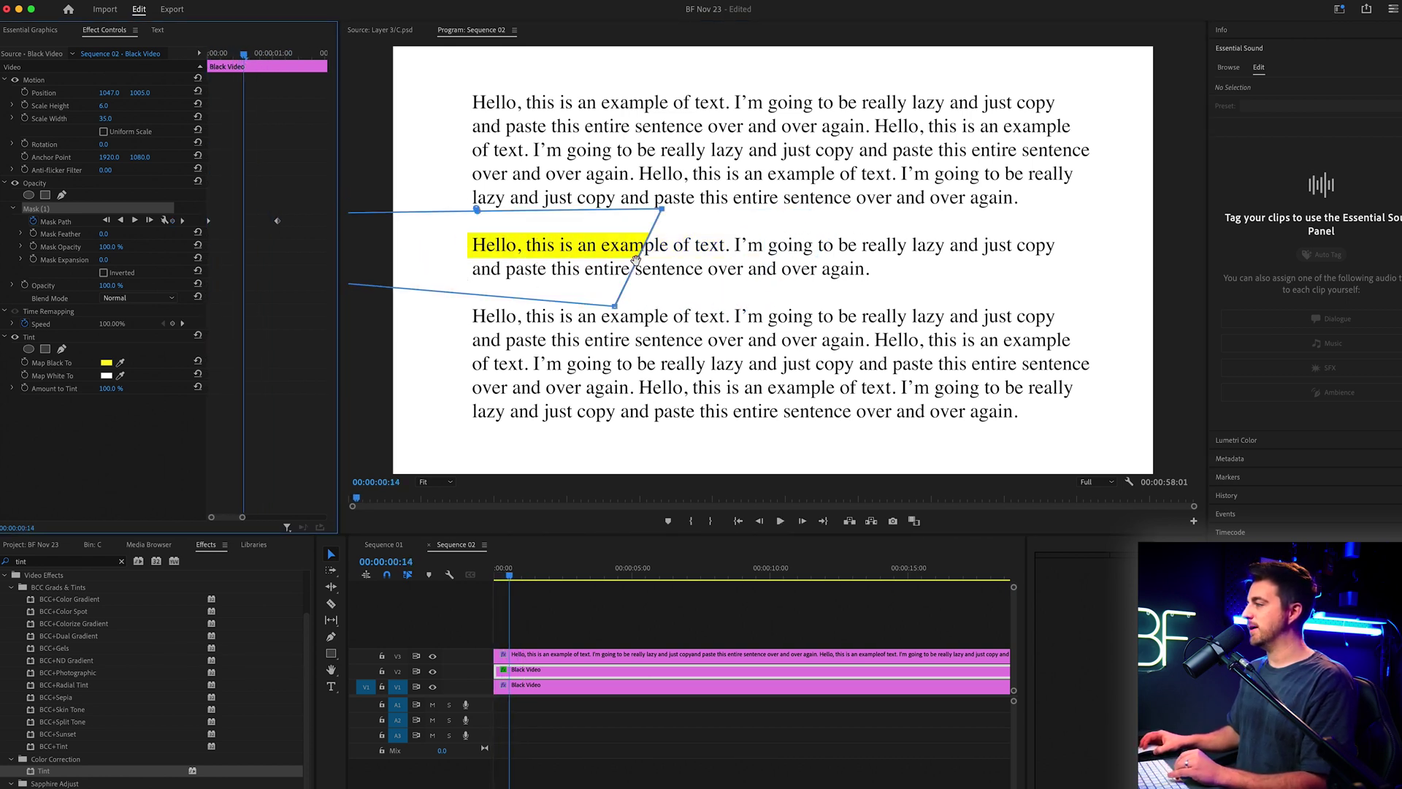
left_click(271, 160)
left_click_drag(246, 56, 151, 55)
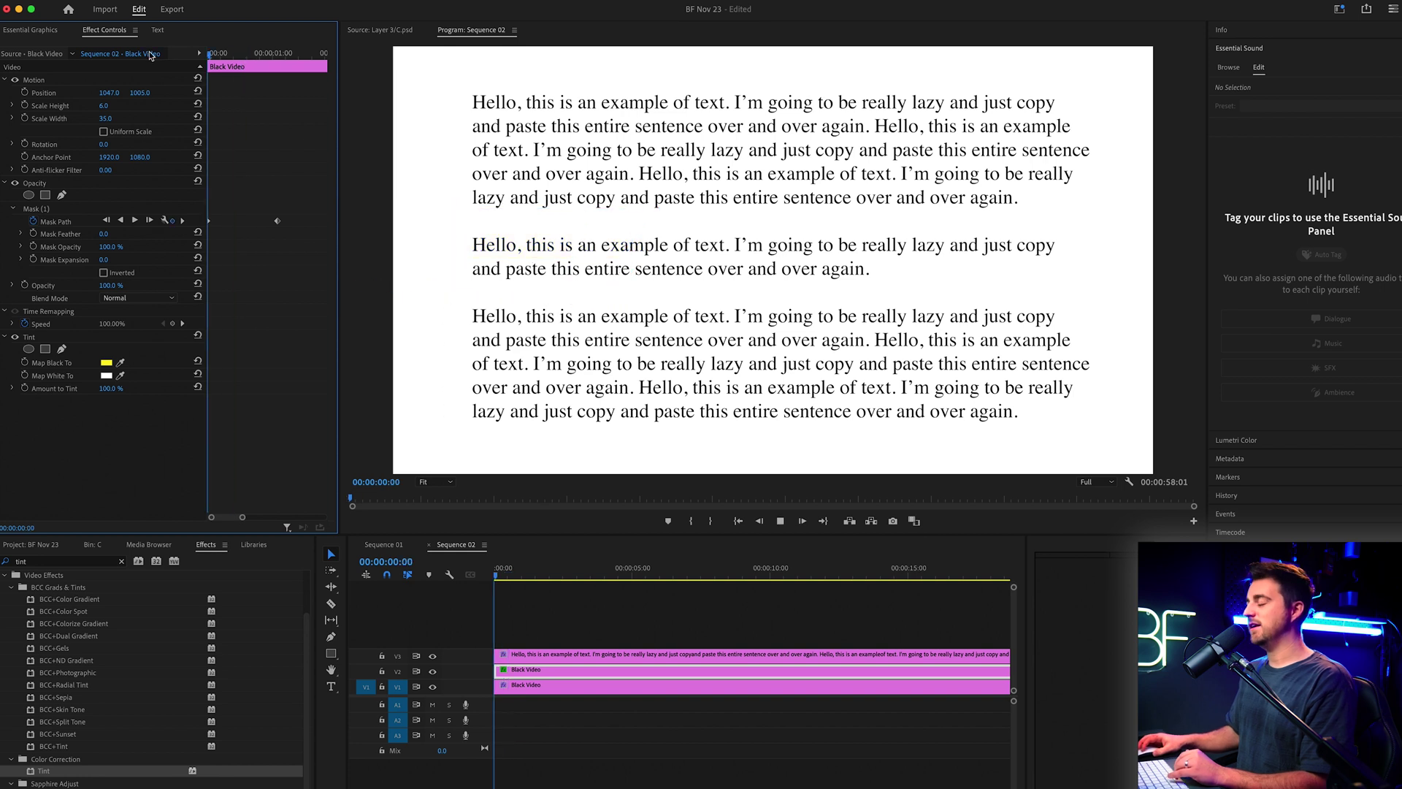
key("space")
key("space")
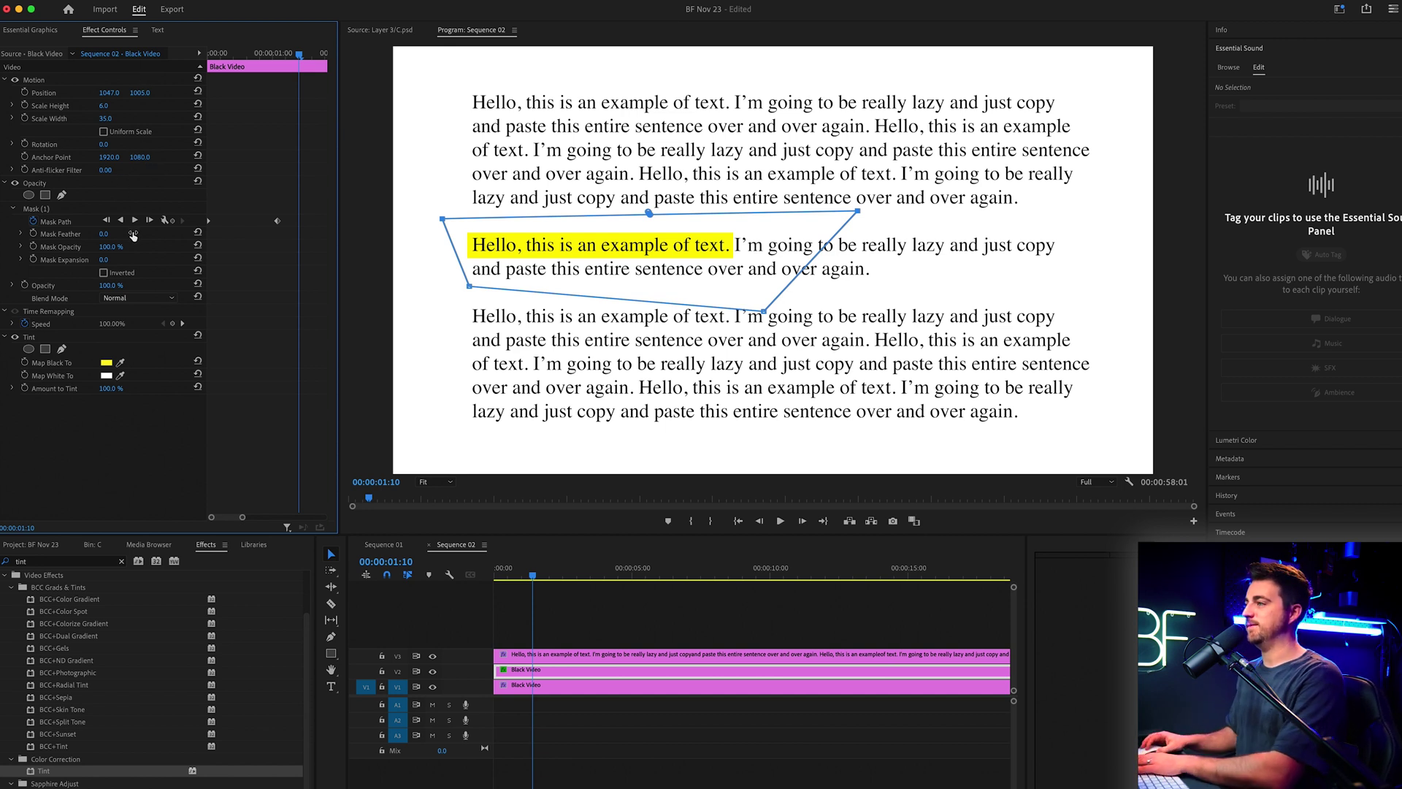
Step: Delete the opacity mask from the yellow clip on V2 and apply the Crop effect to that clip instead
left_click(54, 210)
key("Delete")
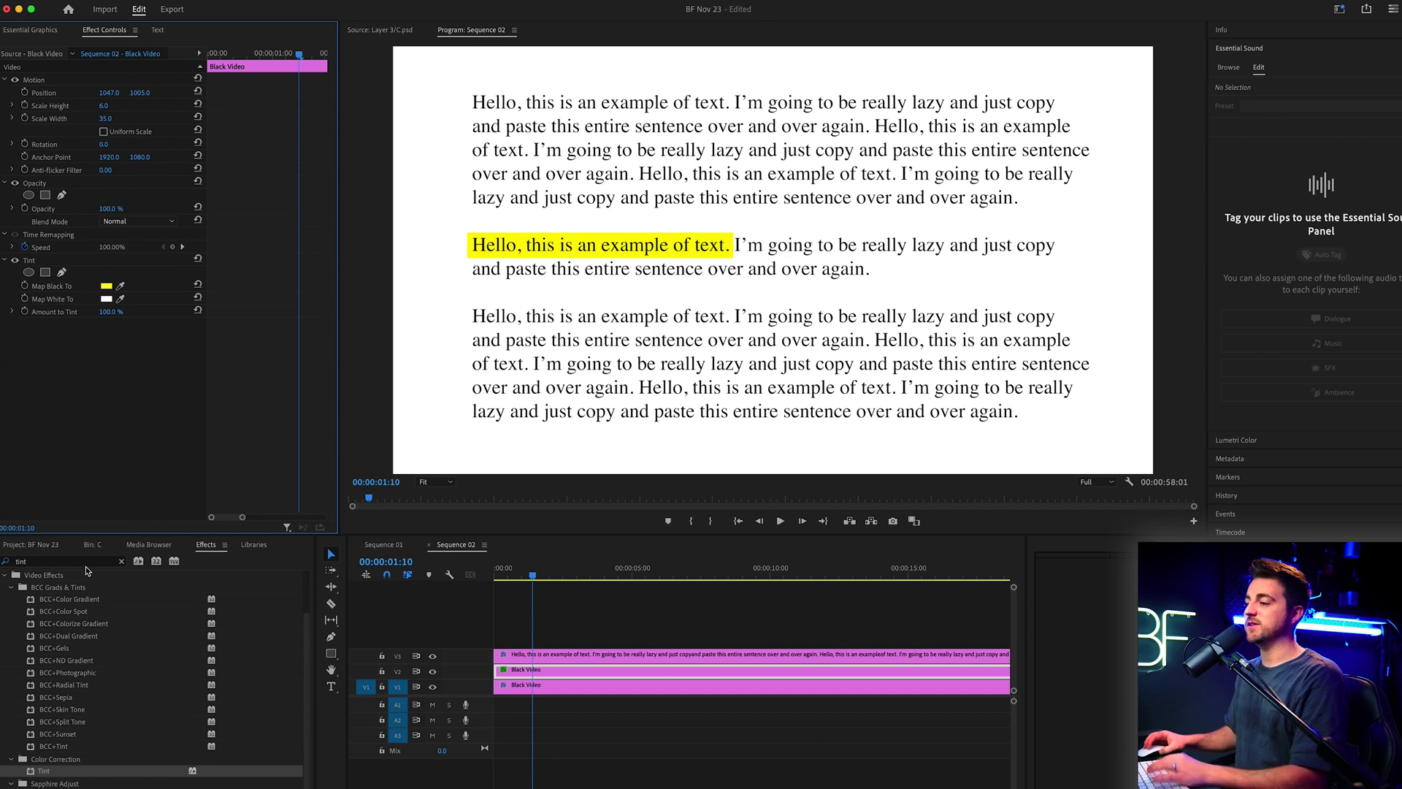
double_click(86, 564)
type("crop")
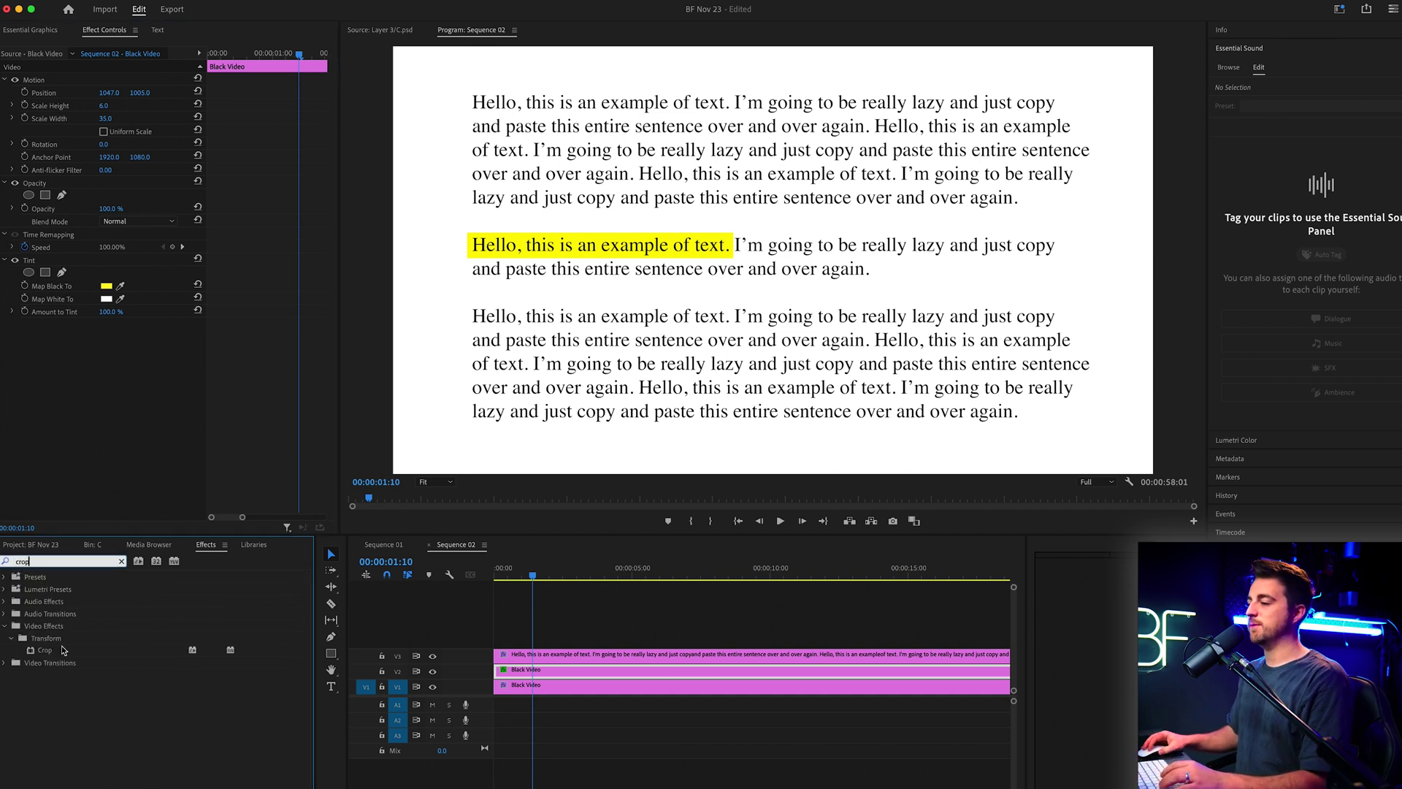
left_click_drag(30, 651, 647, 673)
Step: Set the Crop effect's Right value to 100% and place its keyframe at the start of the yellow clip
left_click(109, 381)
left_click_drag(108, 376, 172, 376)
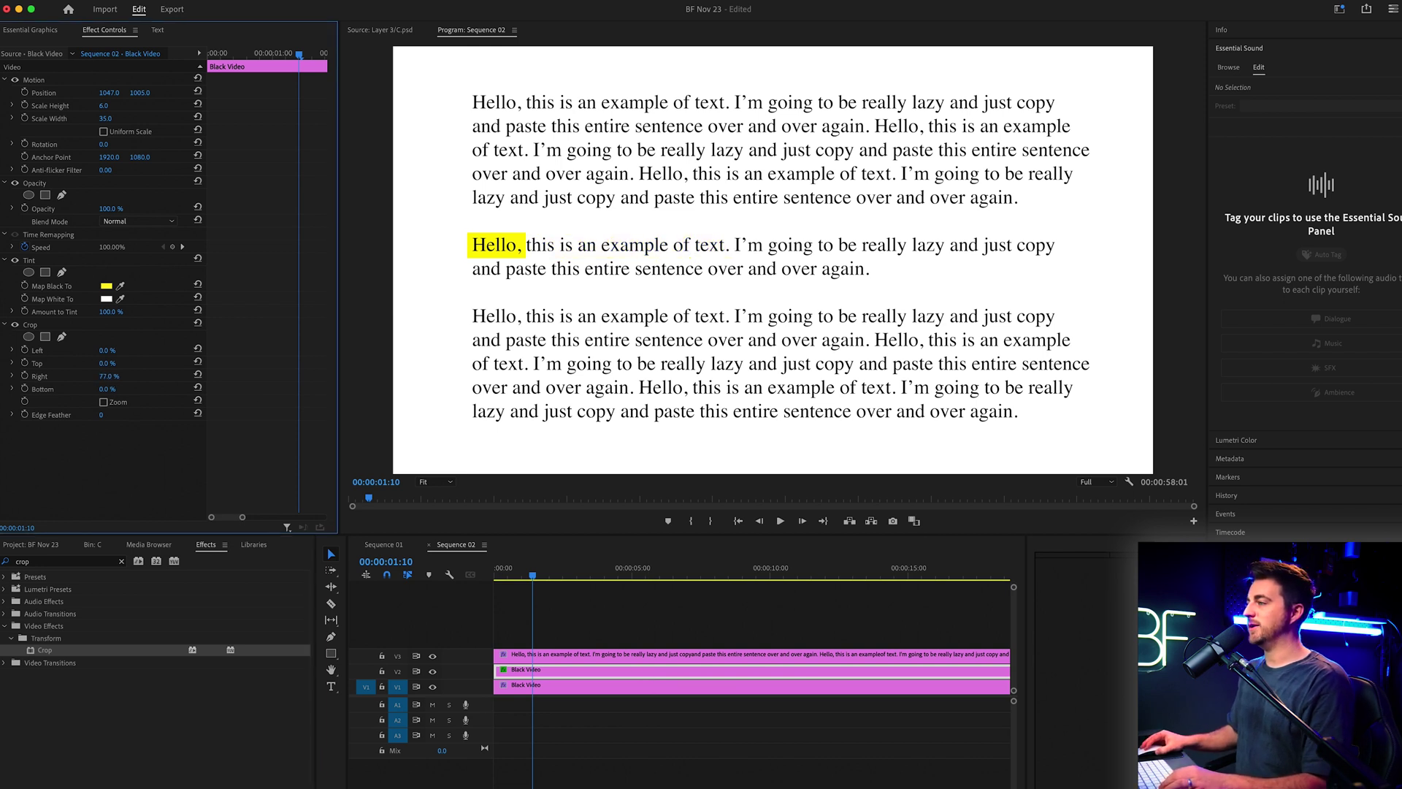
left_click(27, 376)
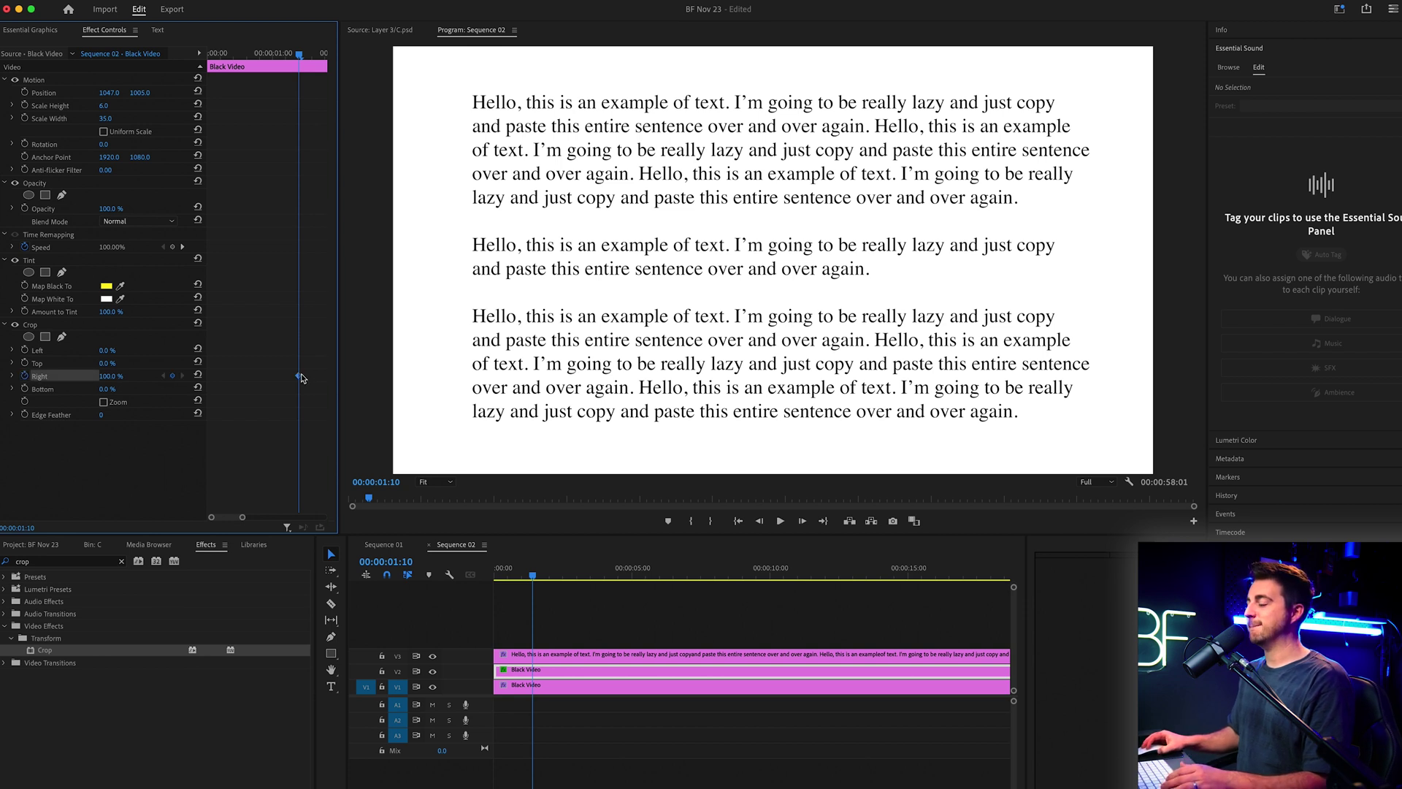
left_click_drag(300, 377, 210, 375)
left_click_drag(257, 57, 285, 58)
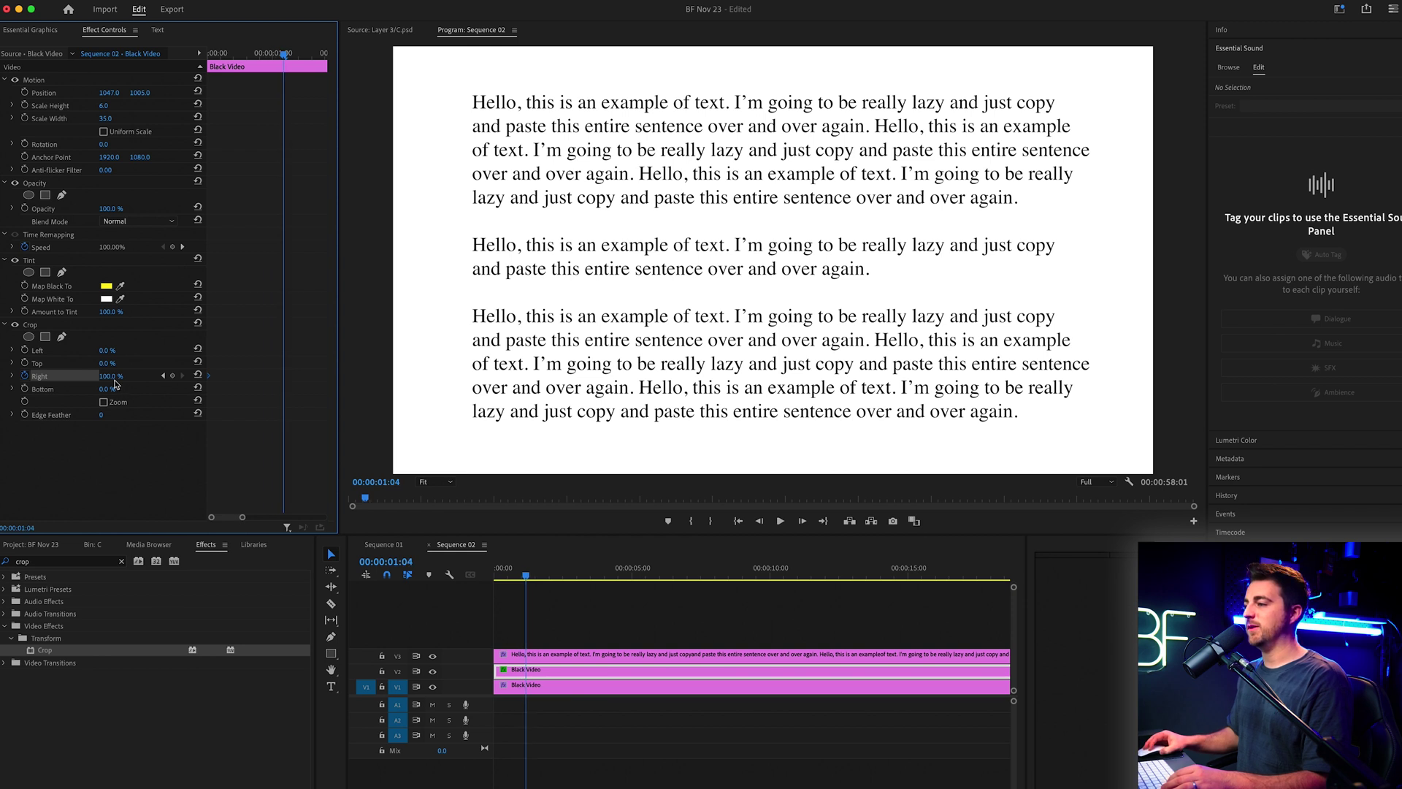
Step: Set the Crop effect's Right value to 0% at 00:00:01:04 and play back the highlight reveal from the start
left_click_drag(113, 379, 57, 376)
key("super+z")
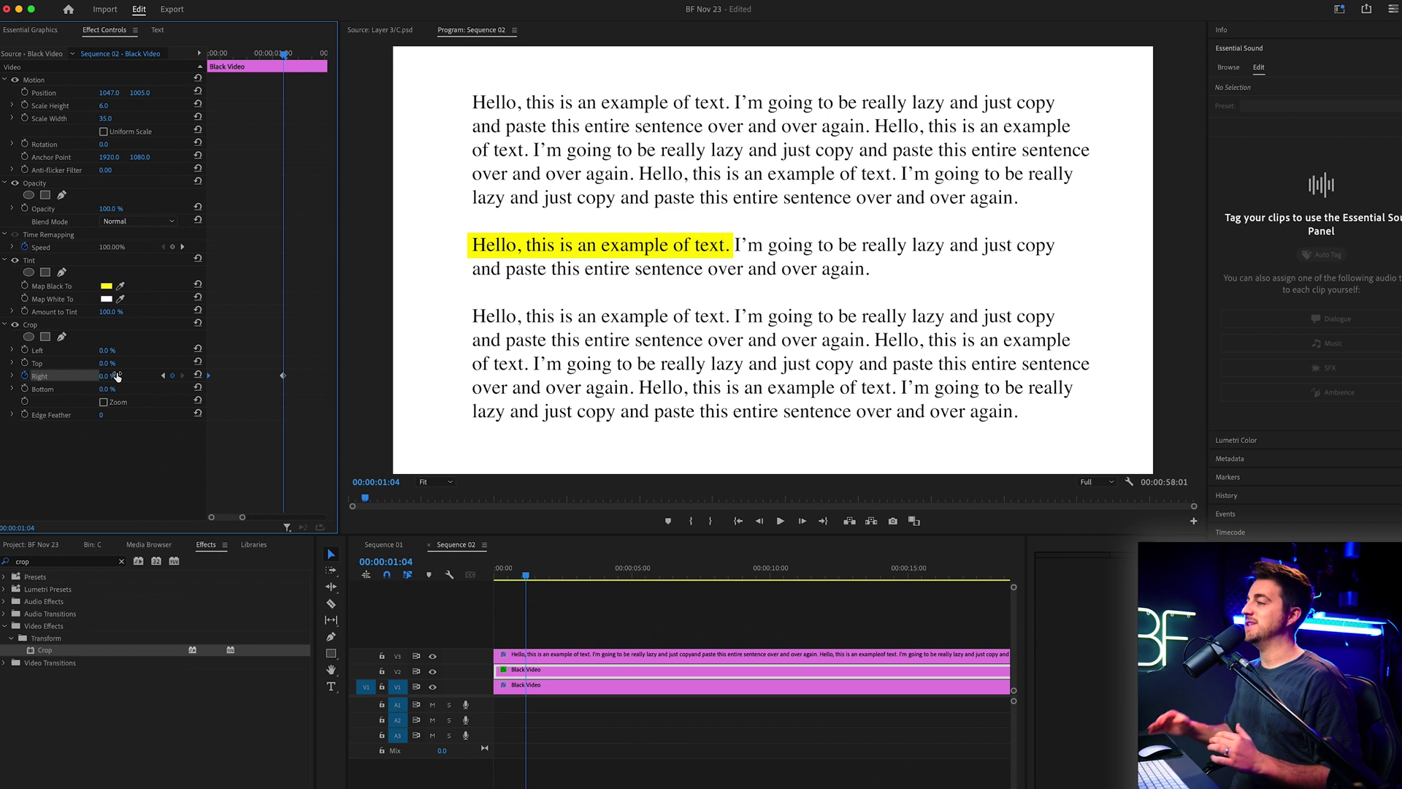
left_click_drag(290, 57, 201, 59)
key("space")
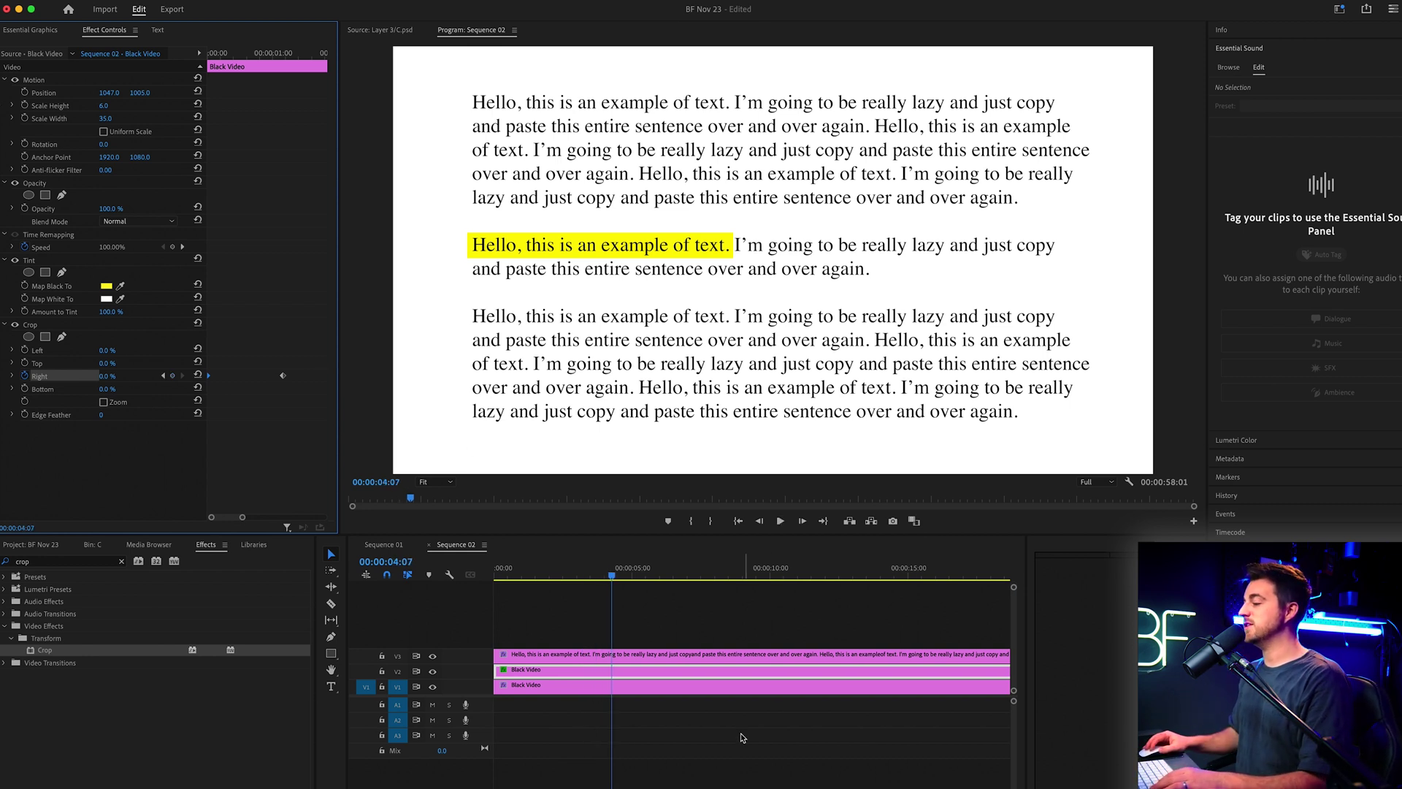
Step: Nest the text clip and both Black Video clips into one sequence, keeping the suggested name
left_click_drag(899, 607, 576, 693)
right_click(563, 683)
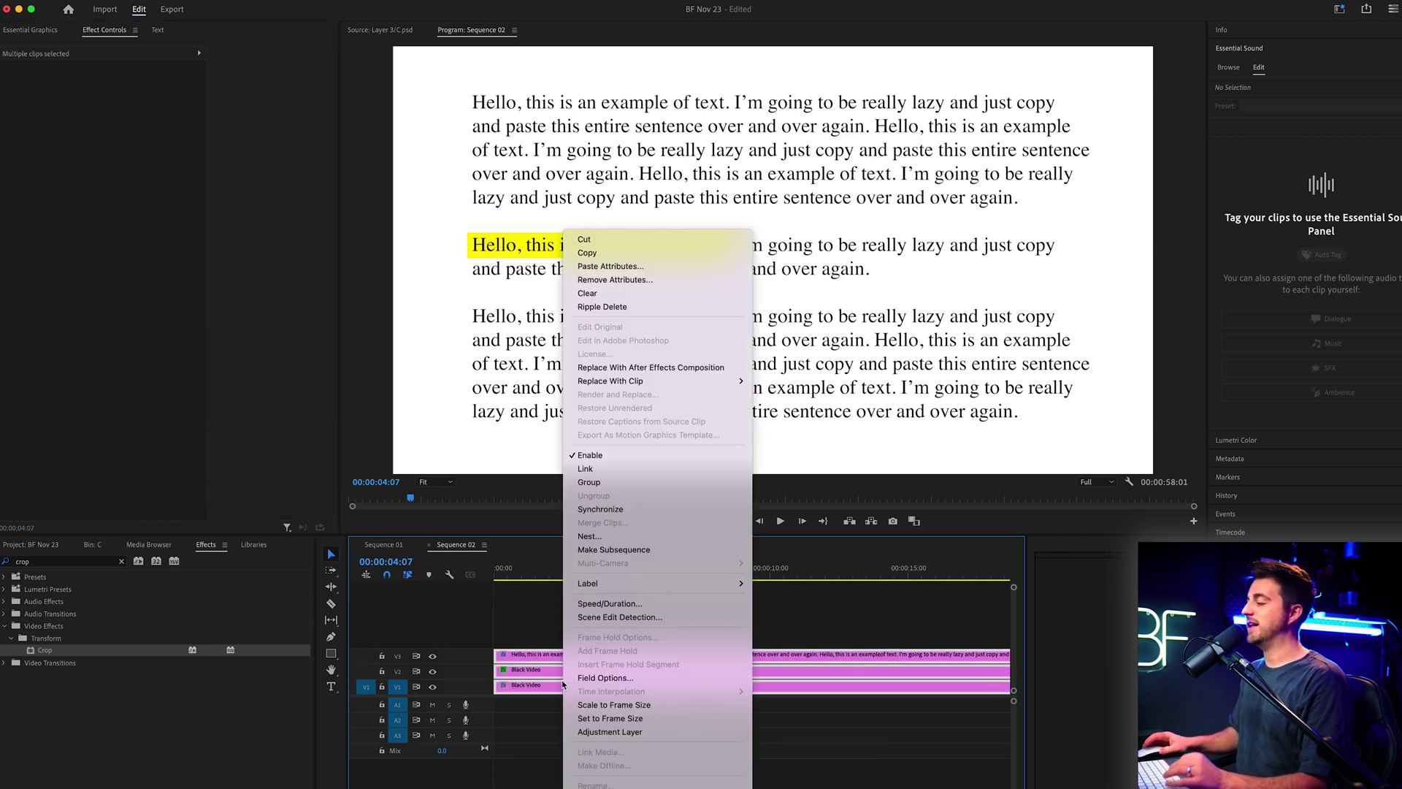
left_click(595, 544)
key("Return")
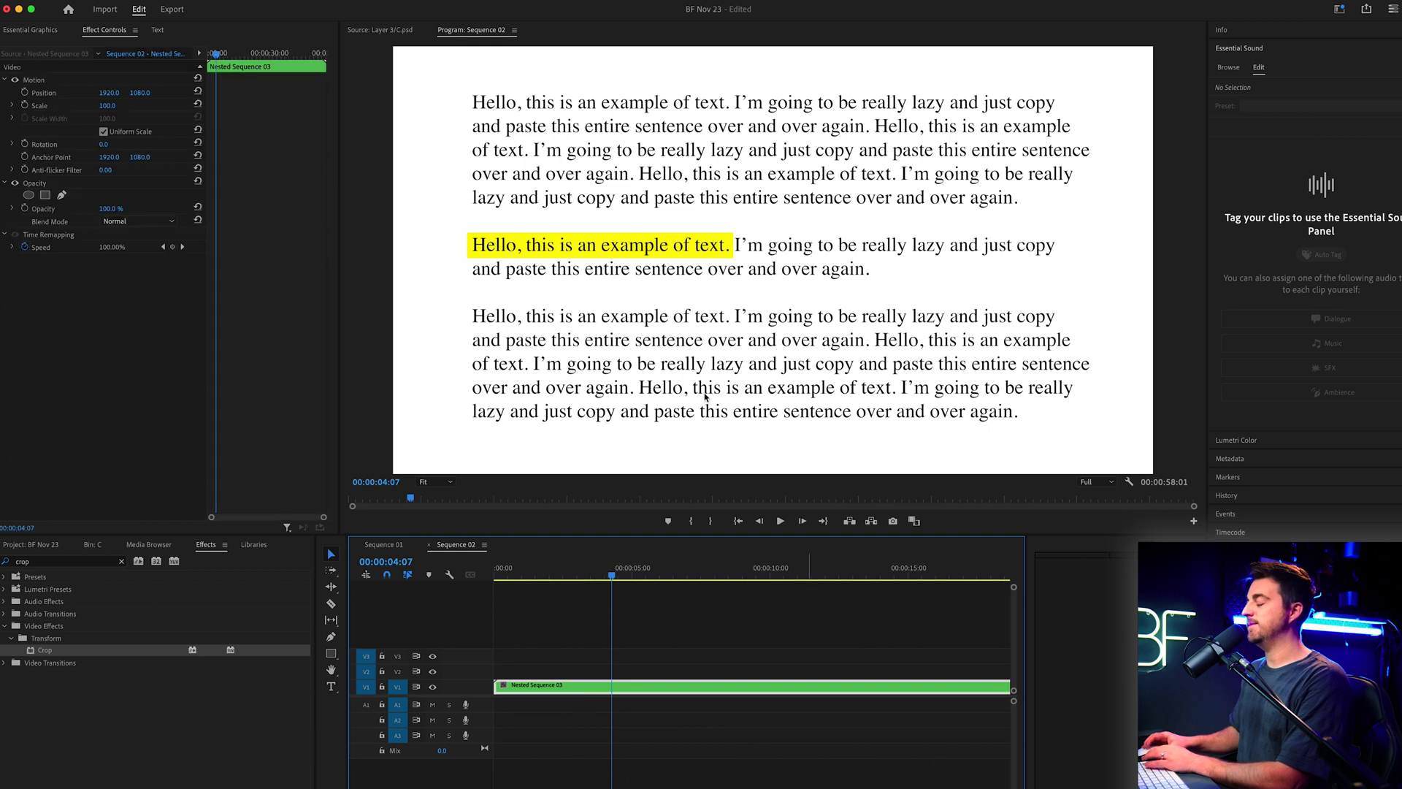
Step: Apply the Basic 3D effect to the nested sequence and set Swivel to -9° and Tilt to -3°
left_click(93, 560)
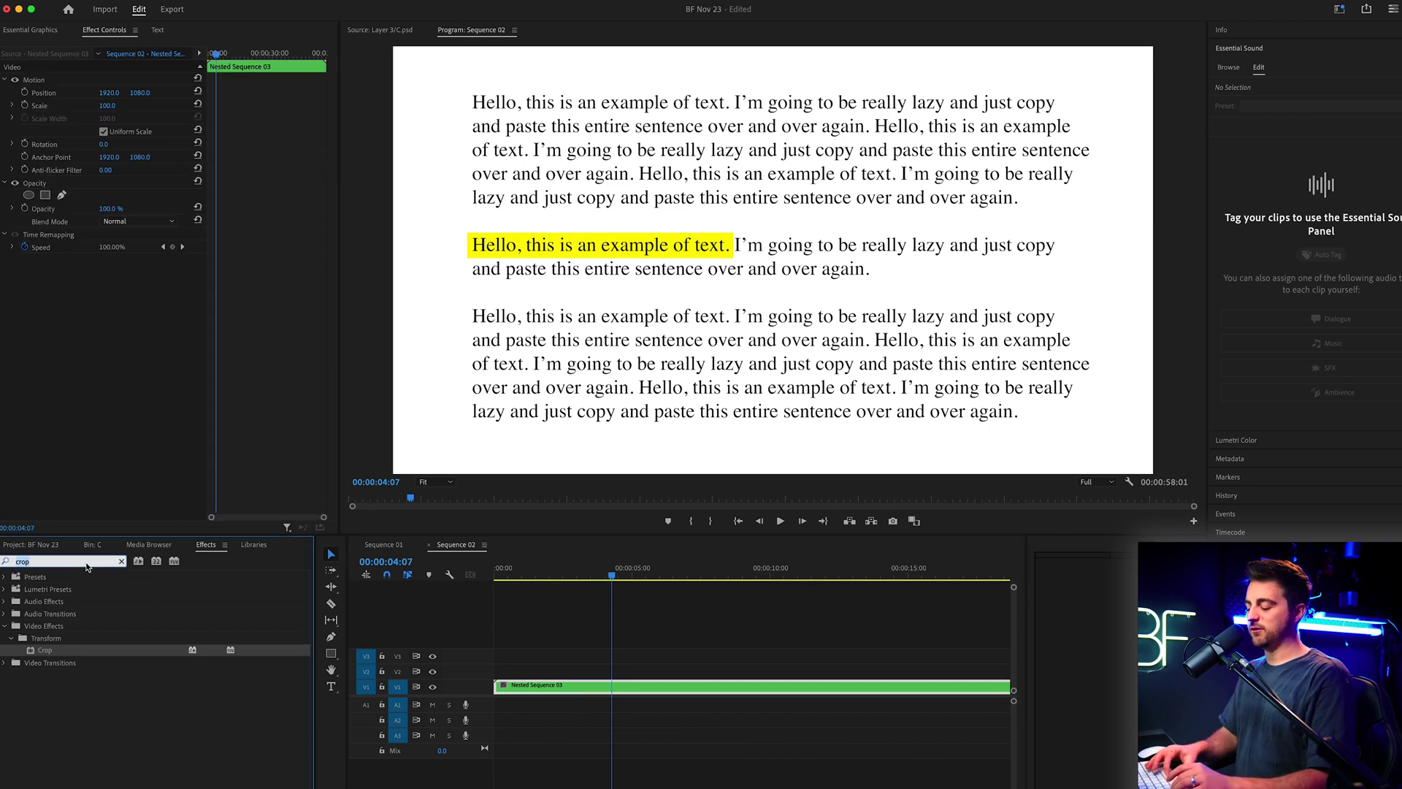
type("basic")
left_click_drag(60, 715, 549, 689)
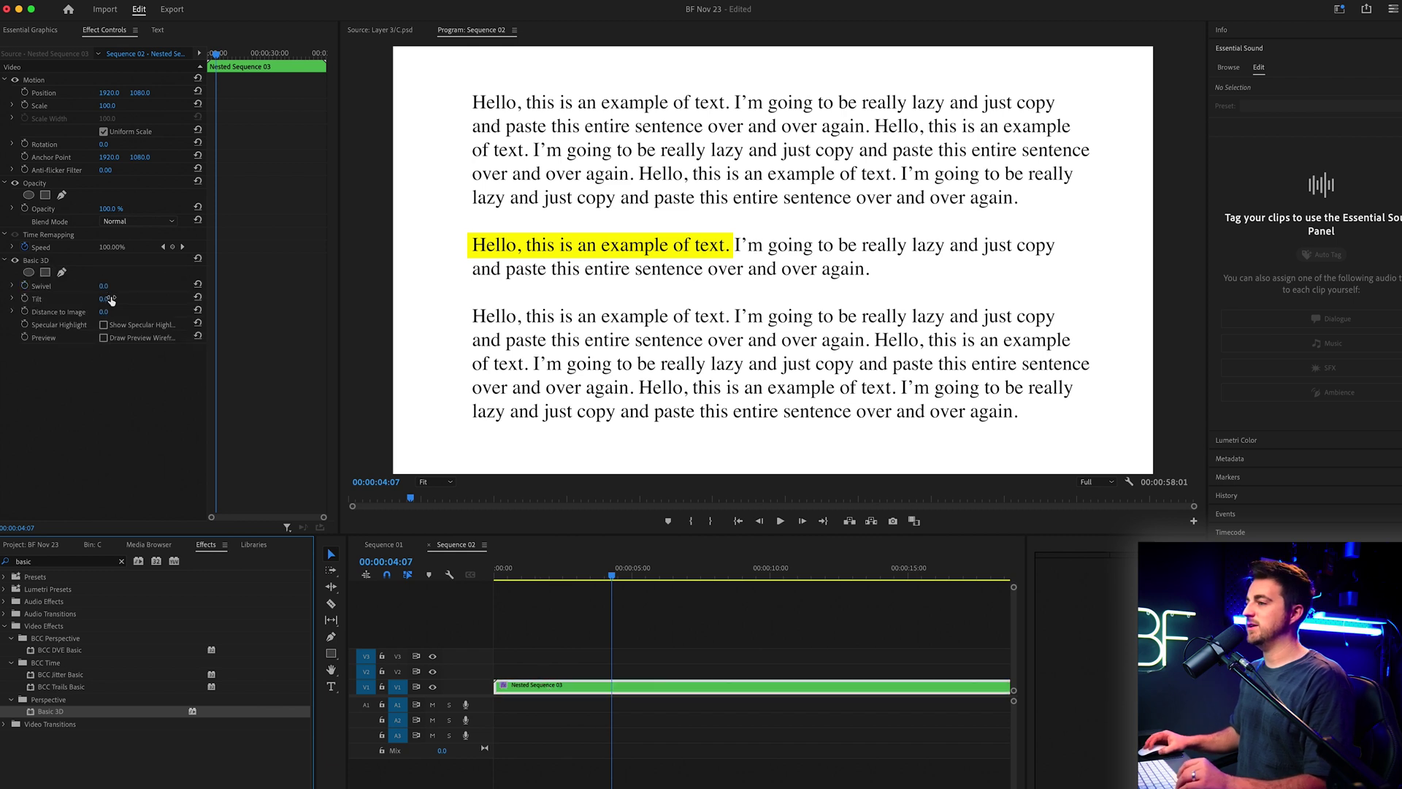
mouse_move(105, 287)
left_mouse_down()
mouse_move(122, 296)
mouse_move(106, 302)
mouse_move(102, 286)
left_mouse_up()
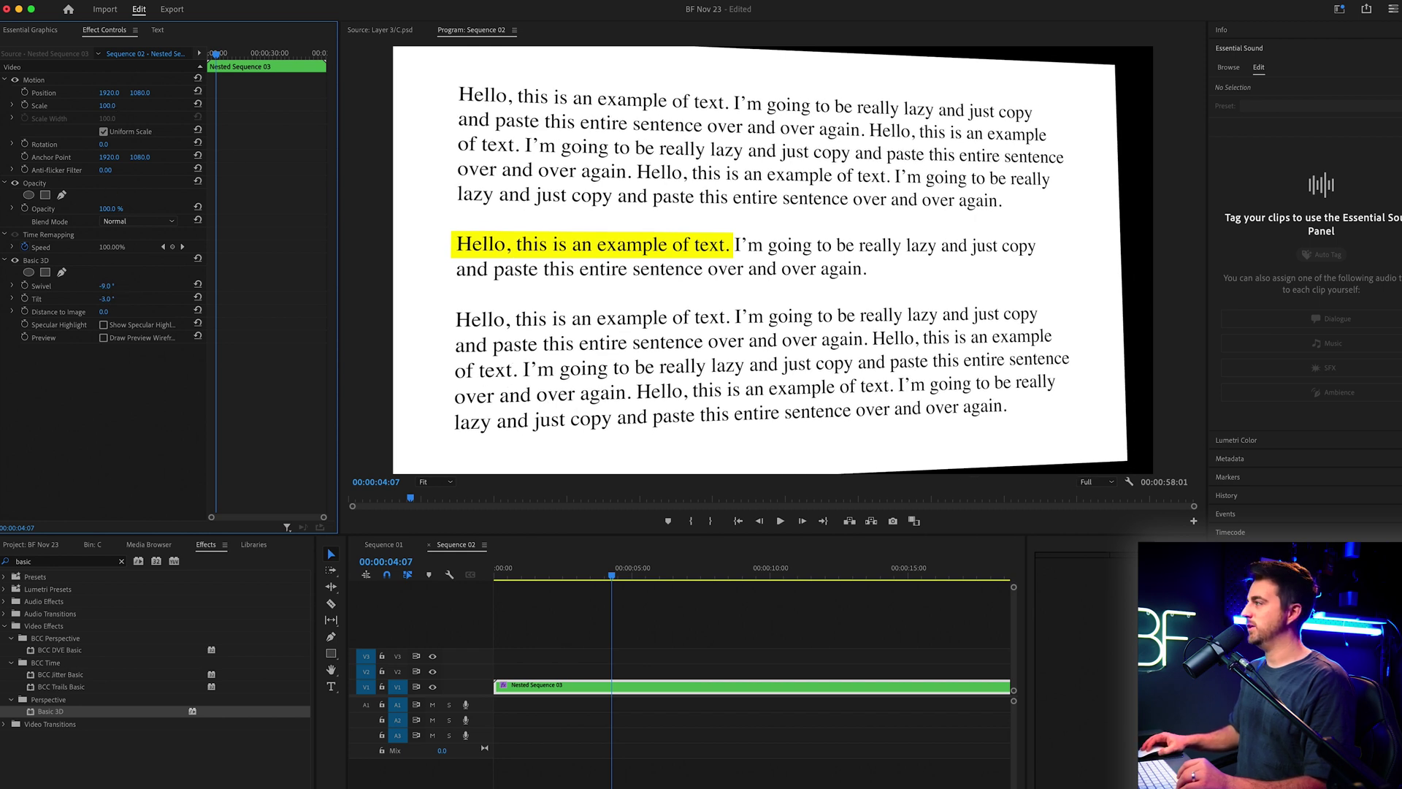
Step: Set the nested clip's Scale to 110 and horizontal Position to 2149, and keyframe Position, Scale, Swivel and Tilt at the start
left_click_drag(107, 106, 190, 93)
left_click(604, 568)
left_click_drag(604, 564, 458, 558)
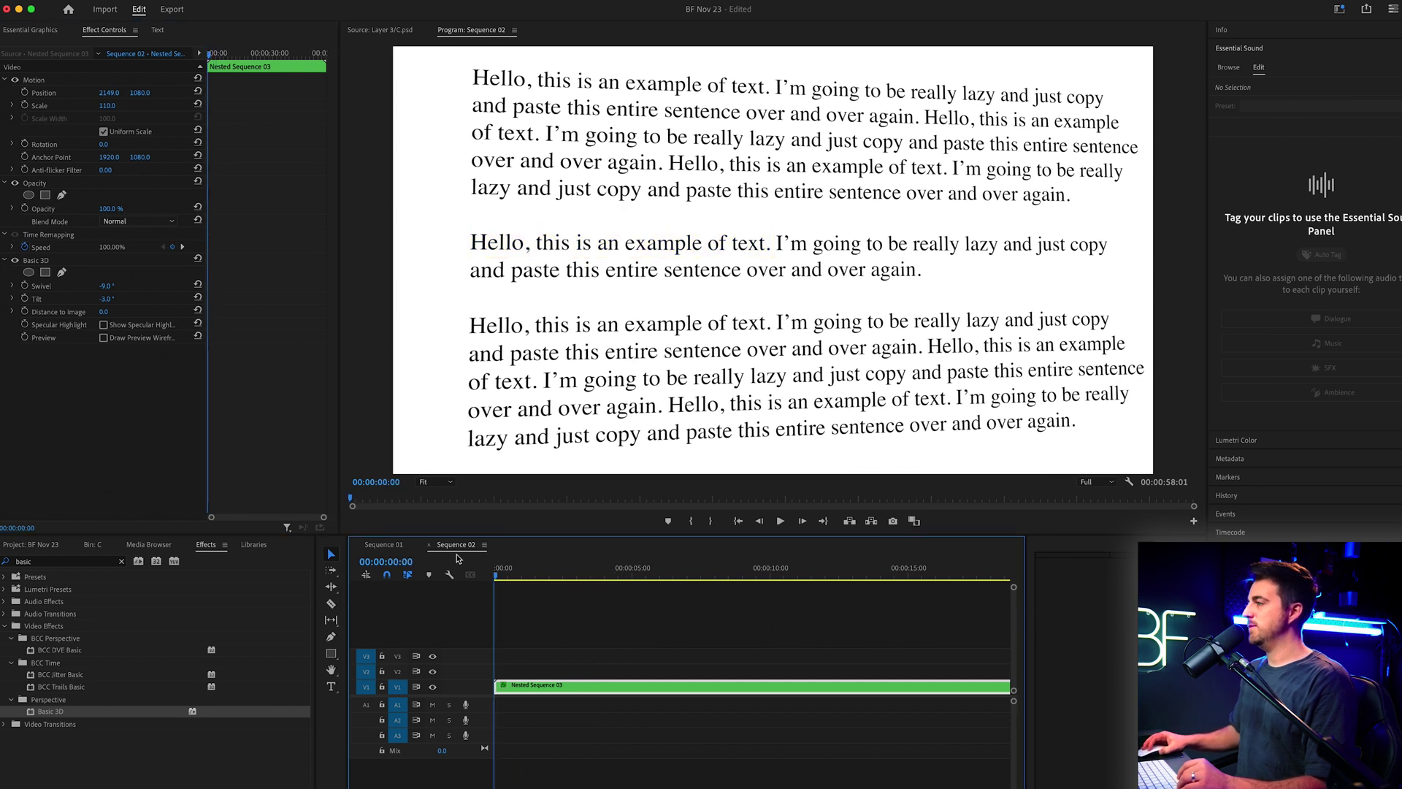
left_click(25, 93)
left_click(26, 106)
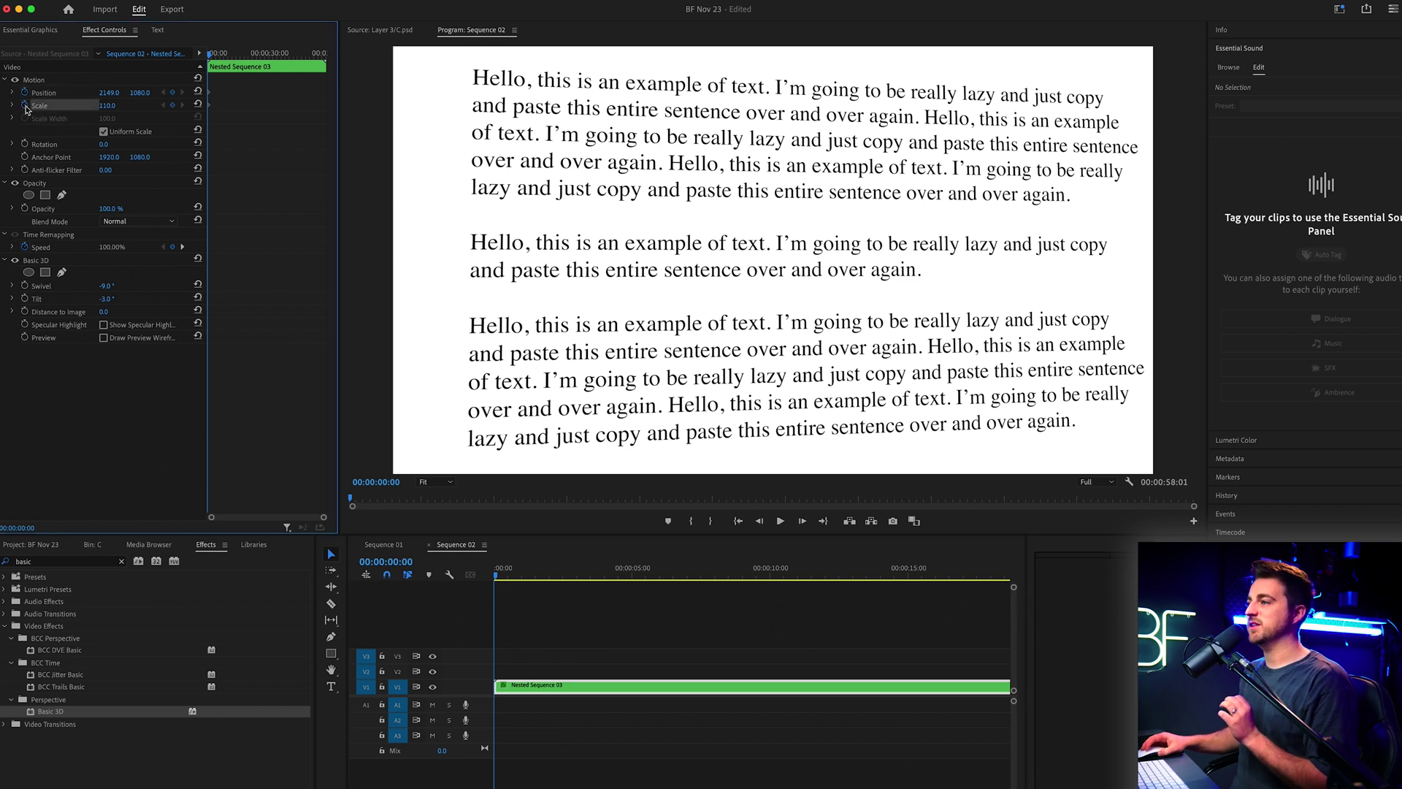
left_click(25, 285)
left_click(24, 298)
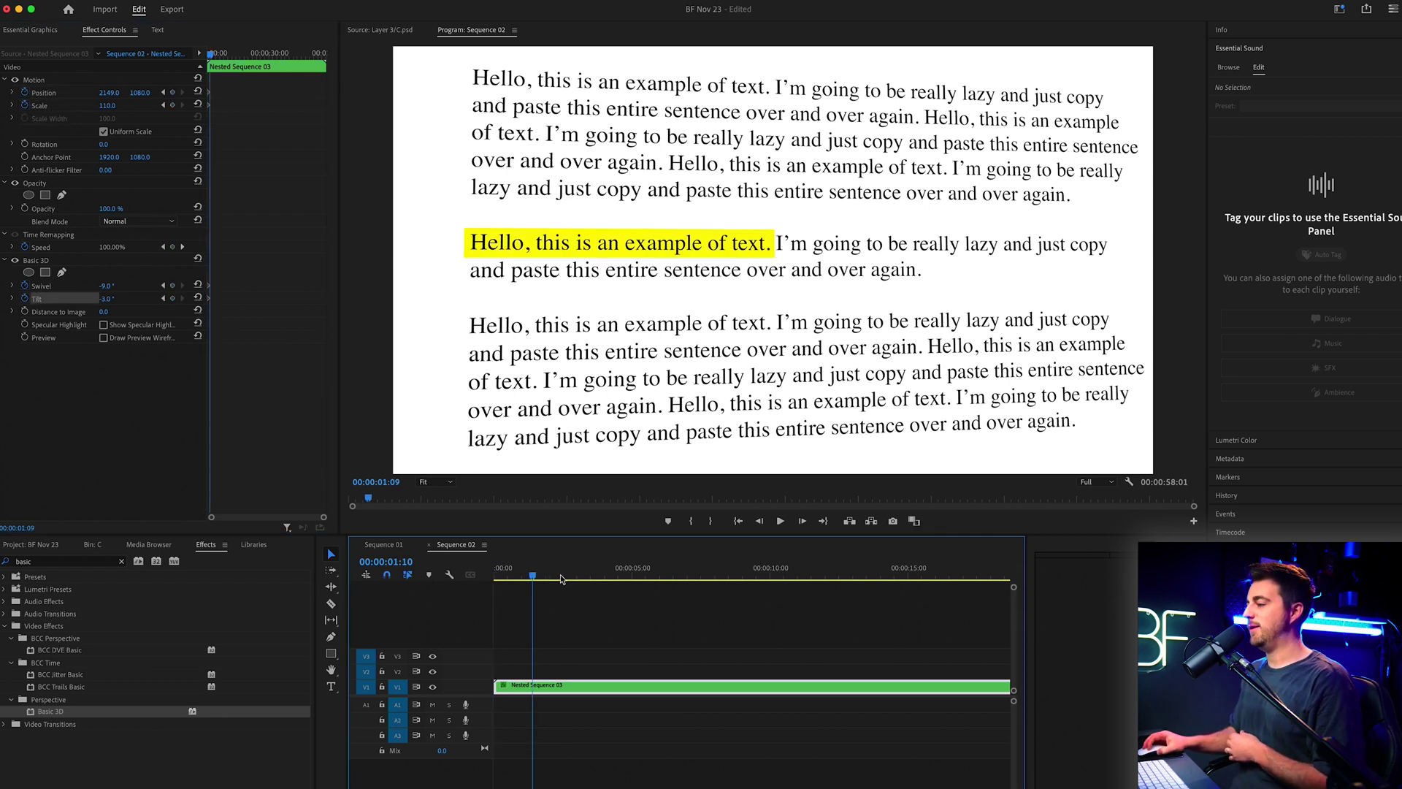
Step: At 00:00:03:13, set the nested clip's Scale to 104
left_click(489, 592)
left_click_drag(495, 578, 592, 586)
left_click(106, 106)
type("10")
key("Return")
type("104")
key("Return")
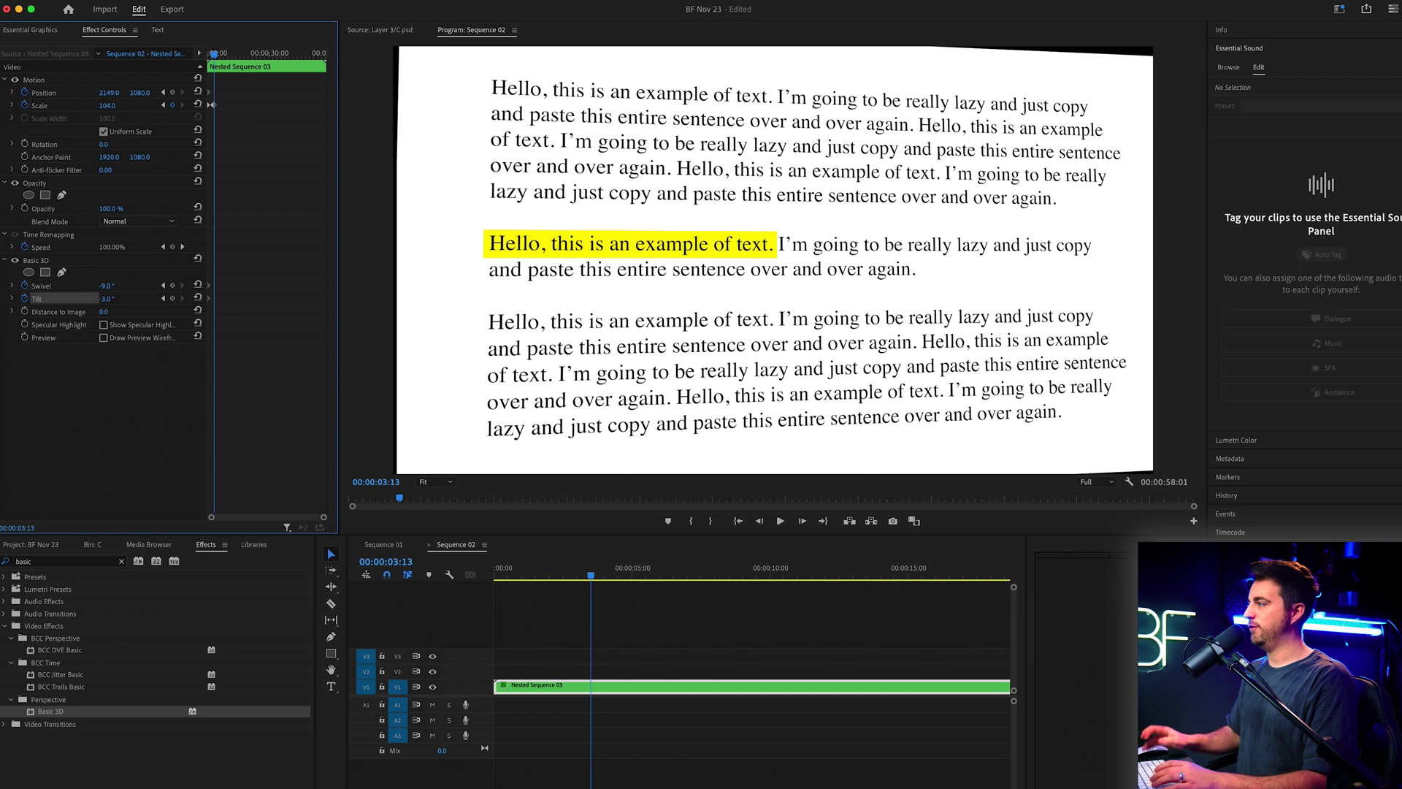
Step: At 00:00:03:13, set Swivel to -3° and Tilt to 0°, and shift the nested clip's Position left and slightly down to fill the frame
left_click_drag(116, 96, 88, 96)
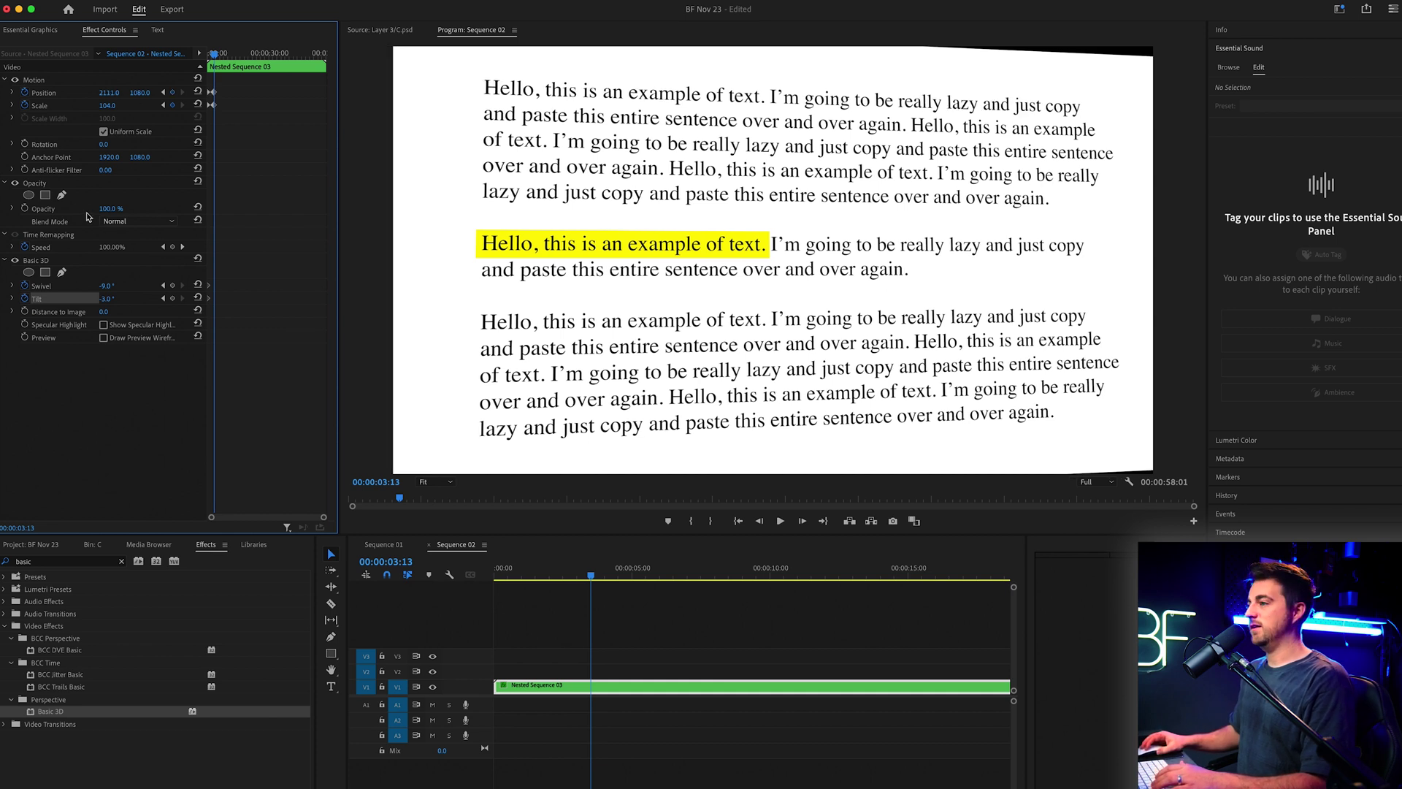
left_click_drag(107, 286, 114, 300)
key("Return")
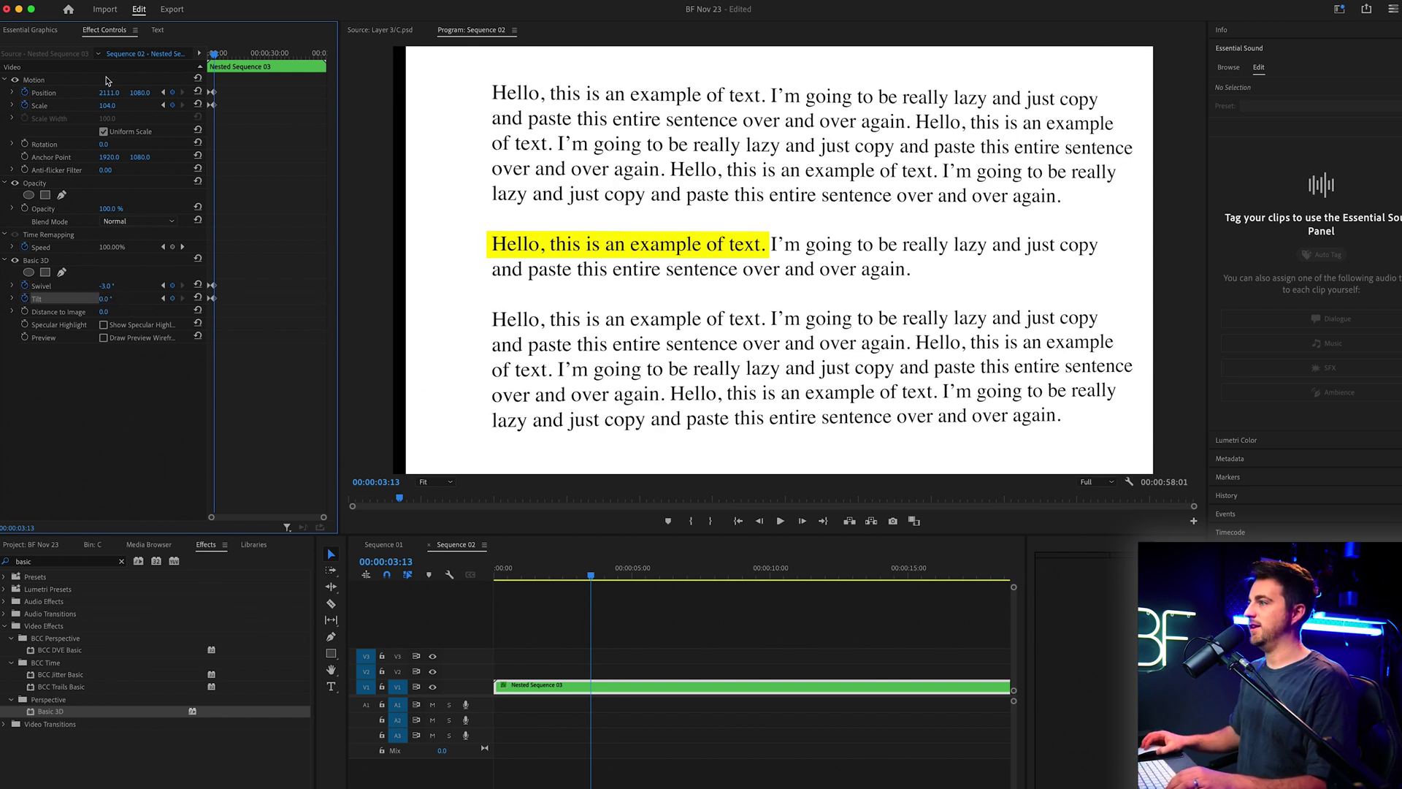
left_click_drag(109, 93, 49, 93)
left_click_drag(135, 96, 49, 93)
Step: Play the nested sequence from the start to check the animated 3D camera move
left_click_drag(562, 575, 235, 576)
key("space")
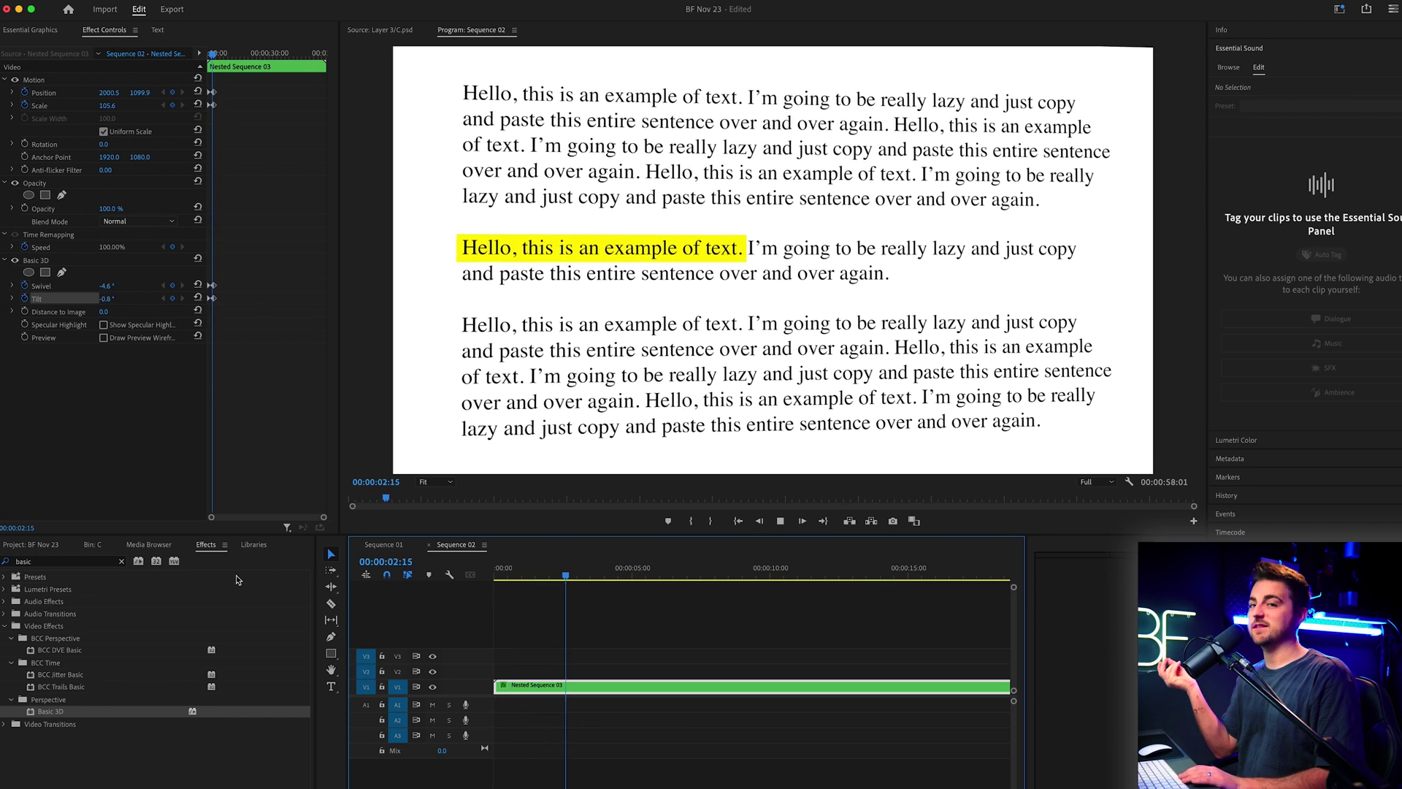
key("space")
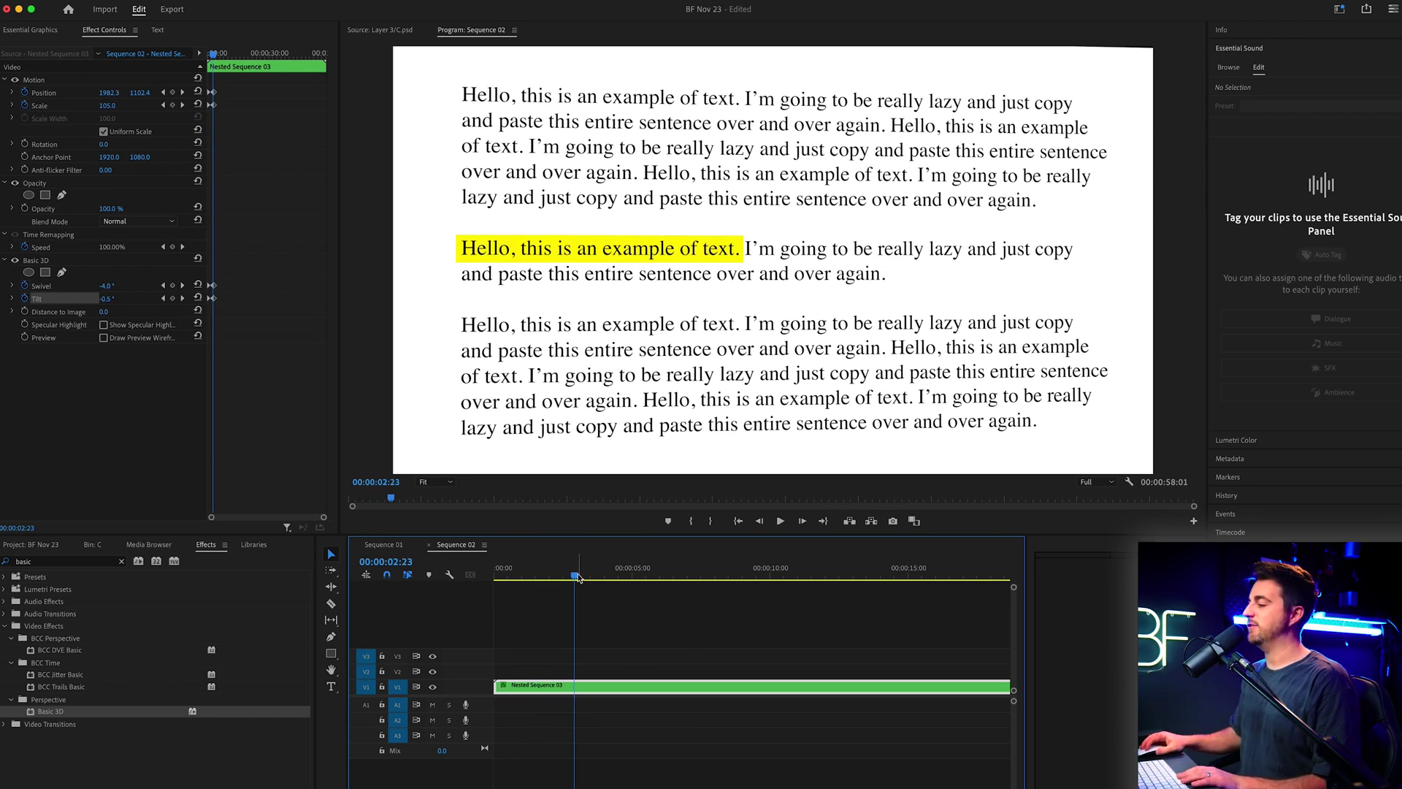
Step: Replay the opening of the sequence to review the perspective move
key("Home")
key("space")
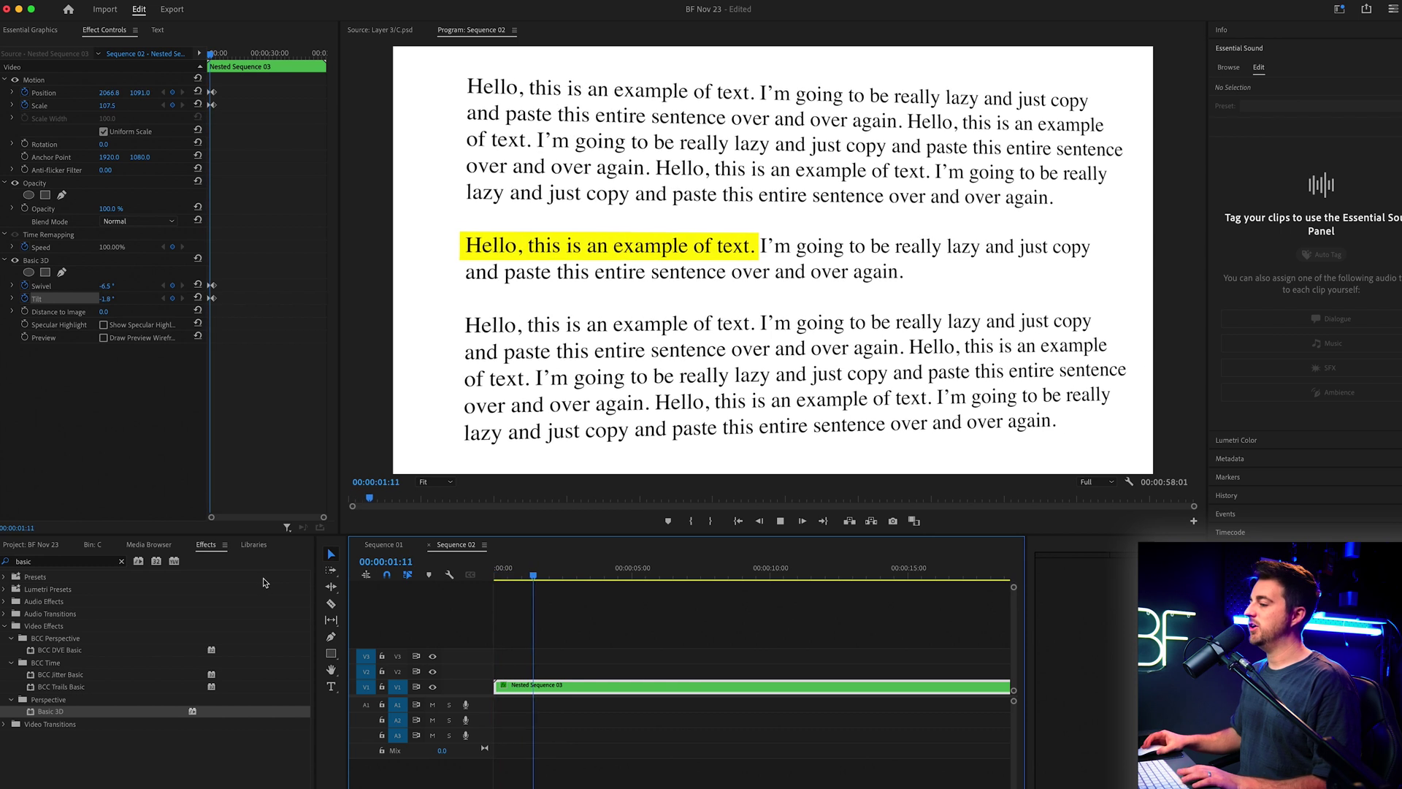
key("space")
Step: Find the Gaussian Blur effect, apply it to the nested clip, and set its Blurriness to 28
left_click(52, 562)
type("blur")
scroll(160, 688, "down", 5)
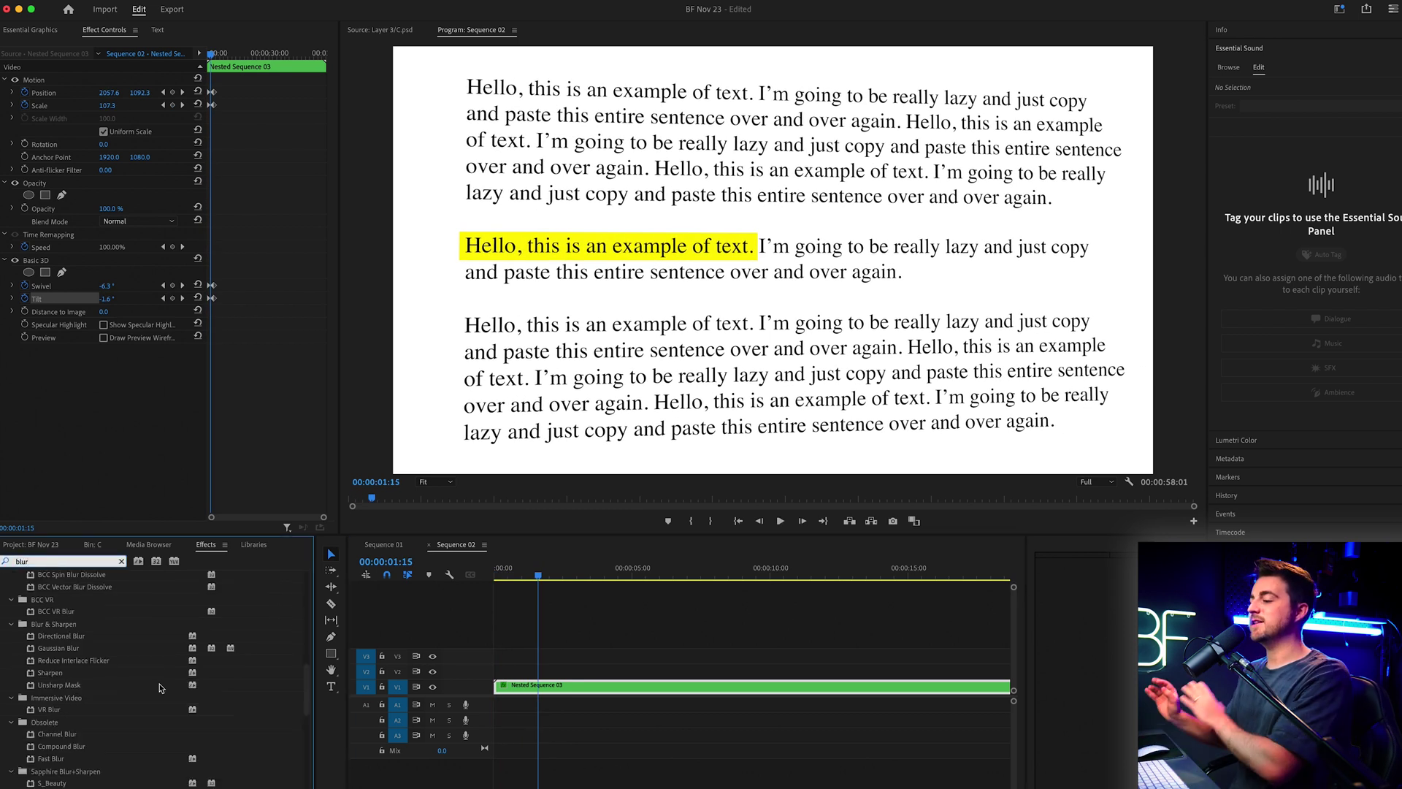
left_click(83, 648)
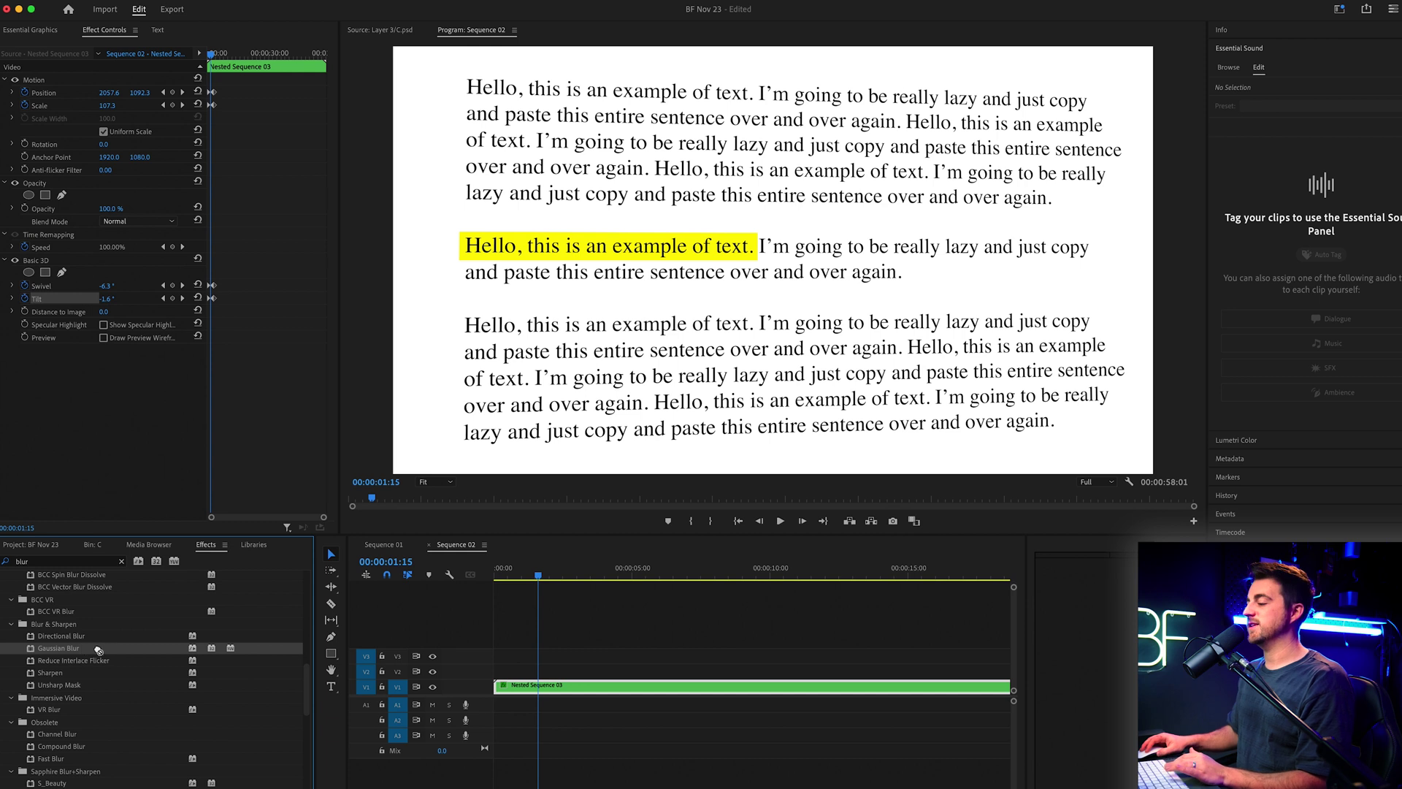
left_click_drag(538, 710, 562, 689)
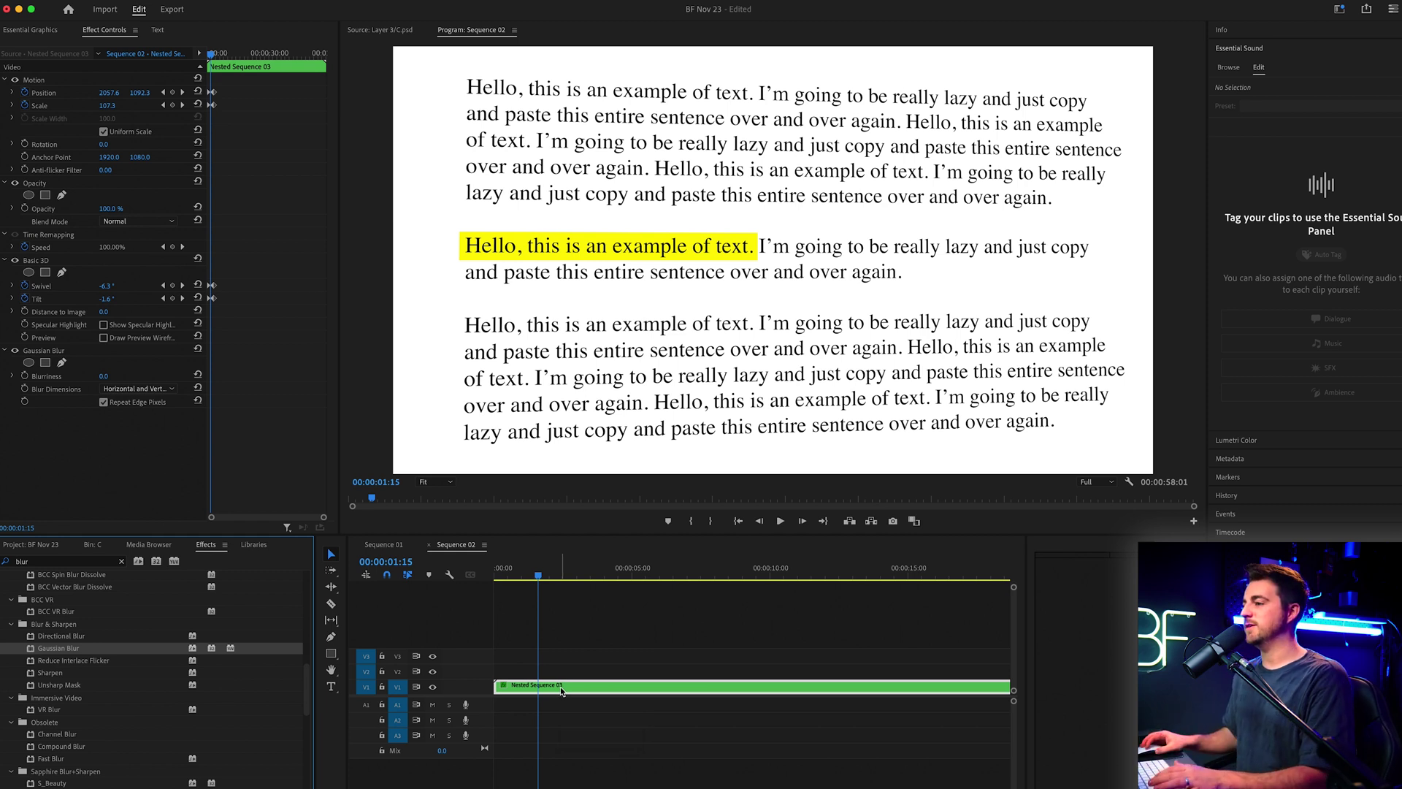
left_click_drag(106, 375, 128, 376)
Step: Draw a closed five-point freeform mask on Gaussian Blur around the page, leaving only the page's upper-left corner outside it
left_click(427, 483)
left_click(447, 560)
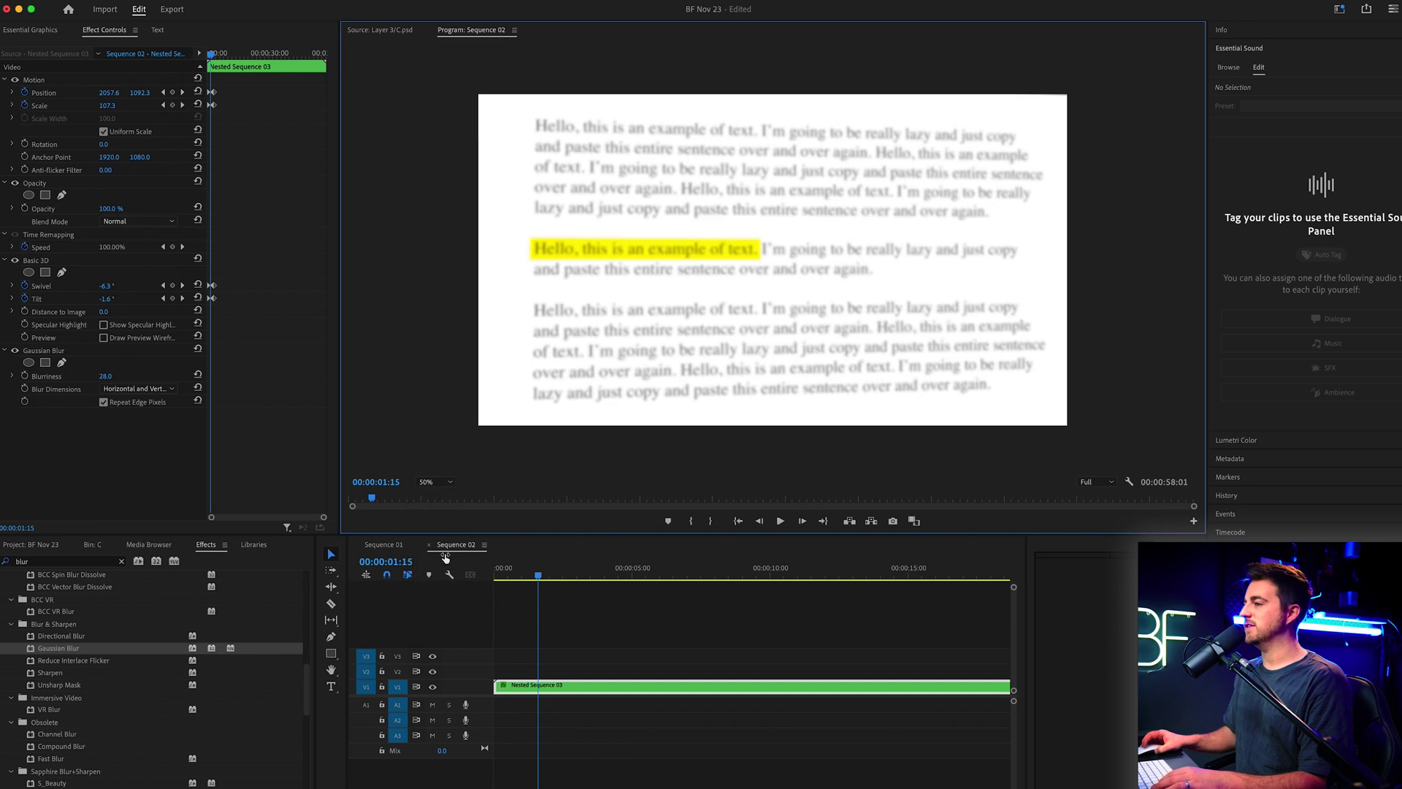
left_click(62, 364)
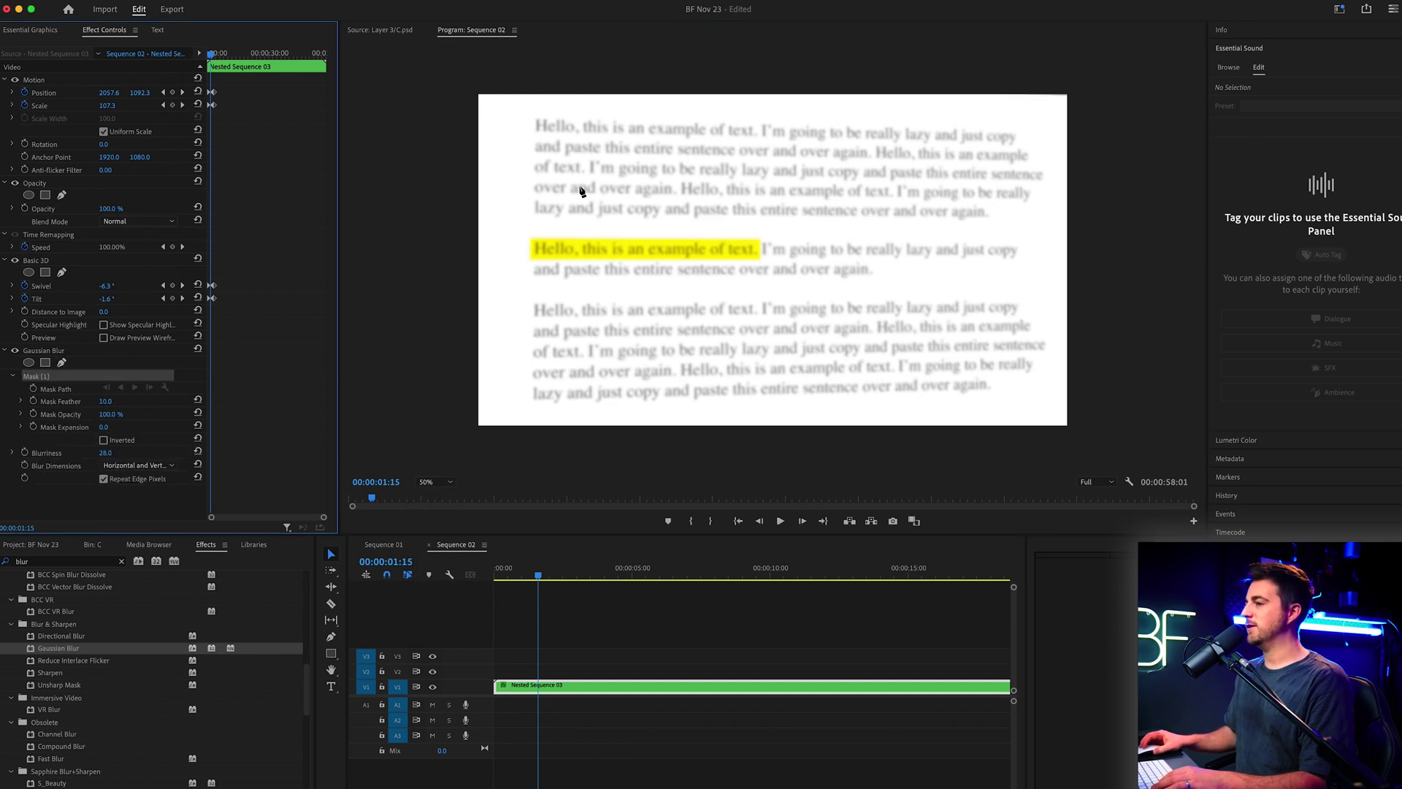
left_click(427, 191)
left_click(1081, 57)
left_click(1128, 357)
left_click(871, 441)
left_click(427, 447)
left_click(428, 191)
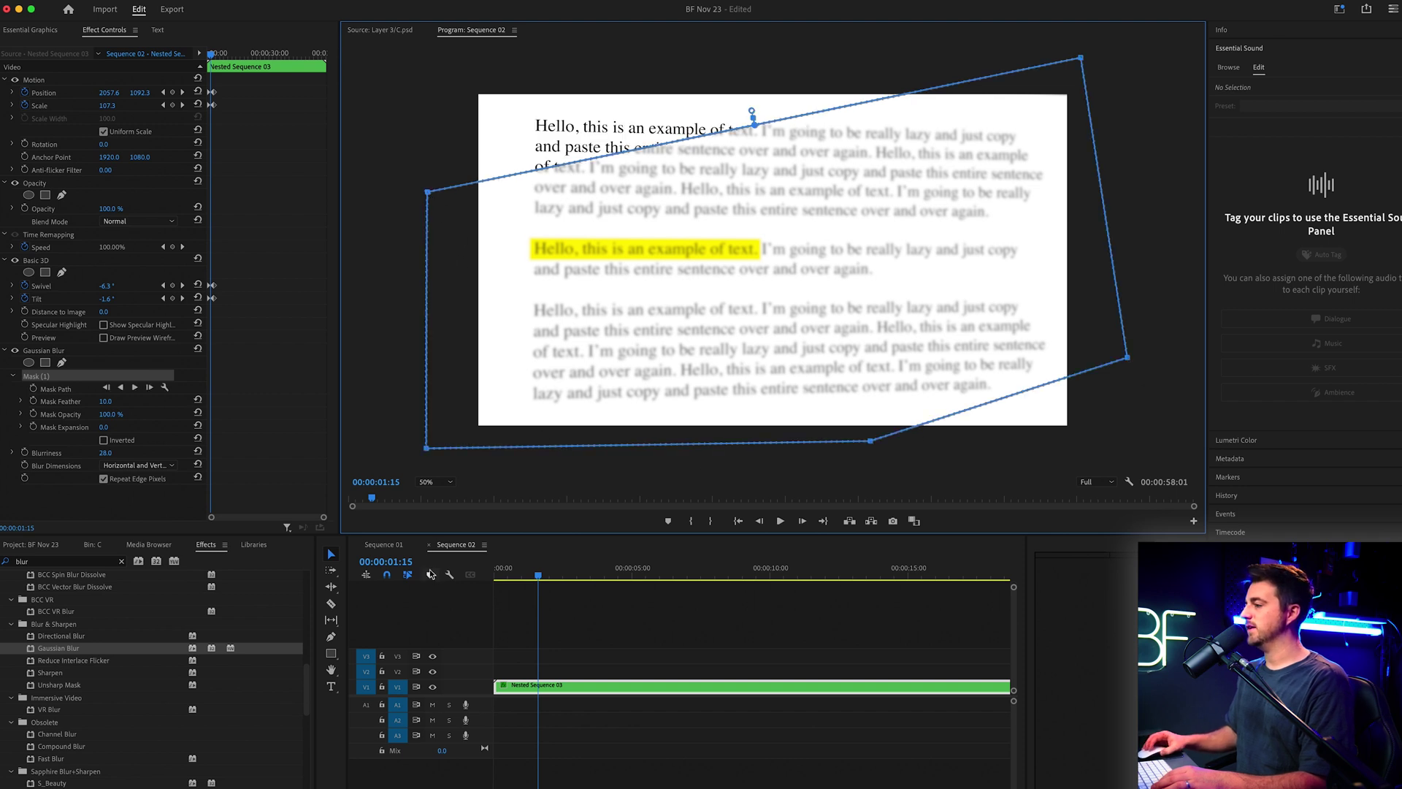
left_click(424, 482)
left_click(431, 496)
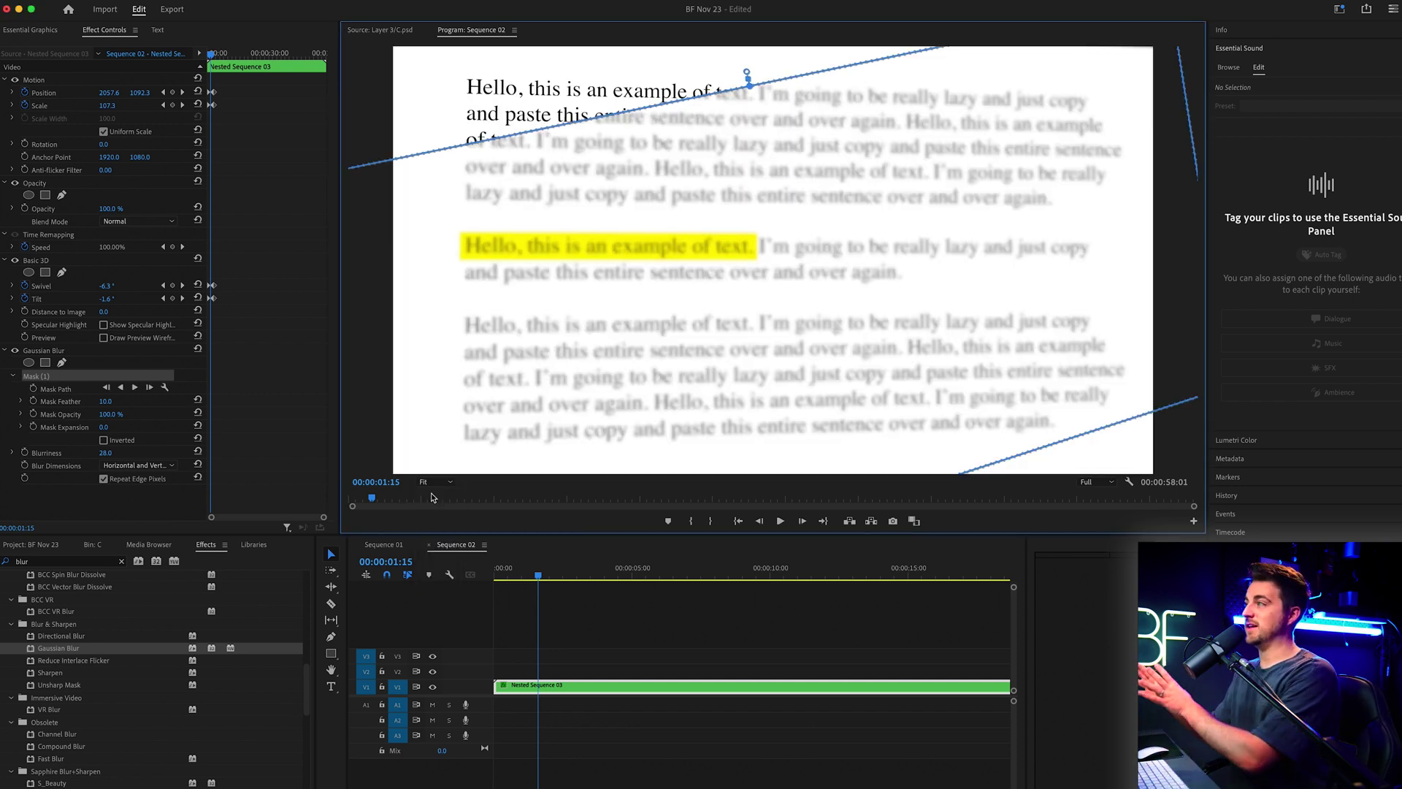
Step: Invert the blur mask, set its Mask Feather to 333, and preview the softened corner blur from the start
left_click(103, 440)
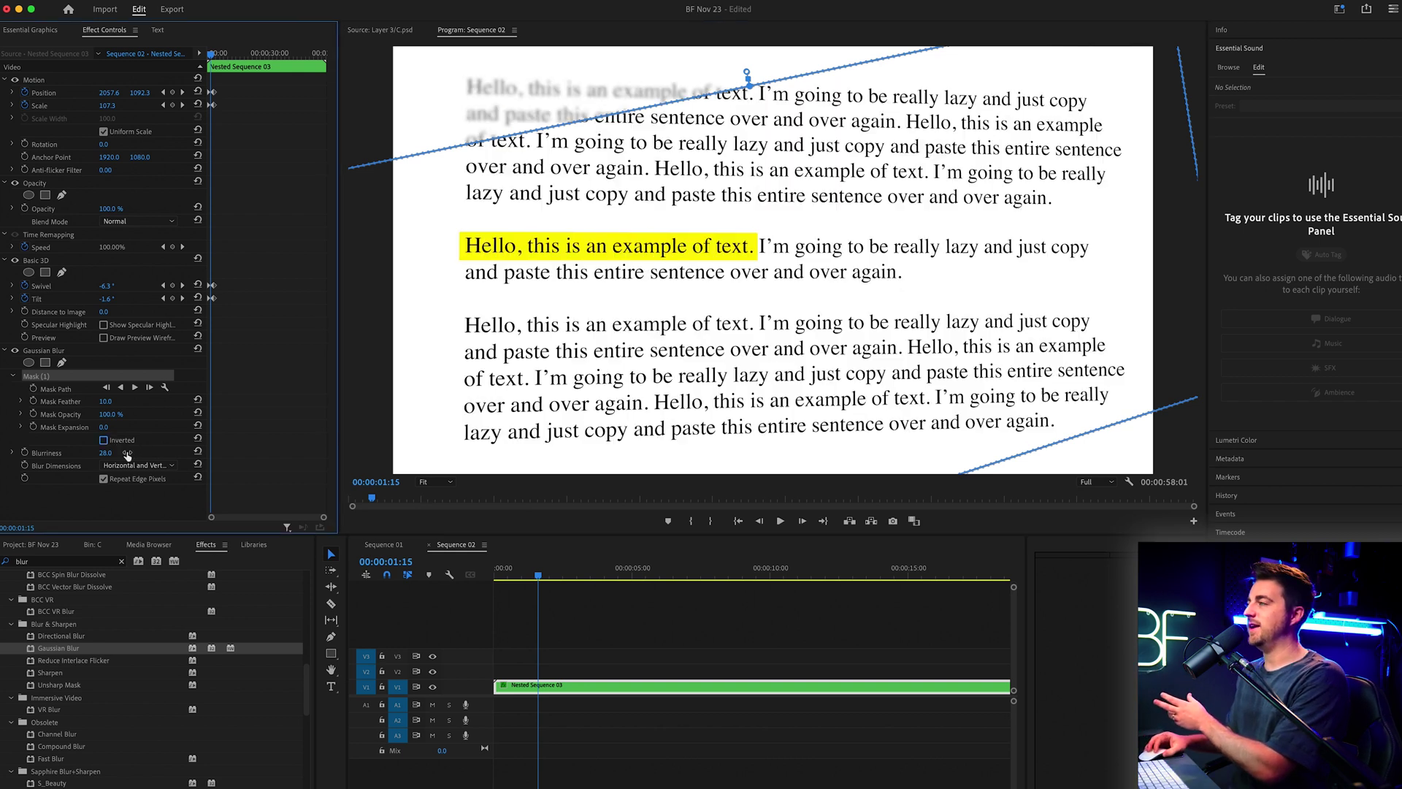
mouse_move(107, 401)
left_mouse_down()
mouse_move(175, 401)
mouse_move(119, 418)
left_mouse_up()
left_click_drag(546, 579, 496, 576)
key("space")
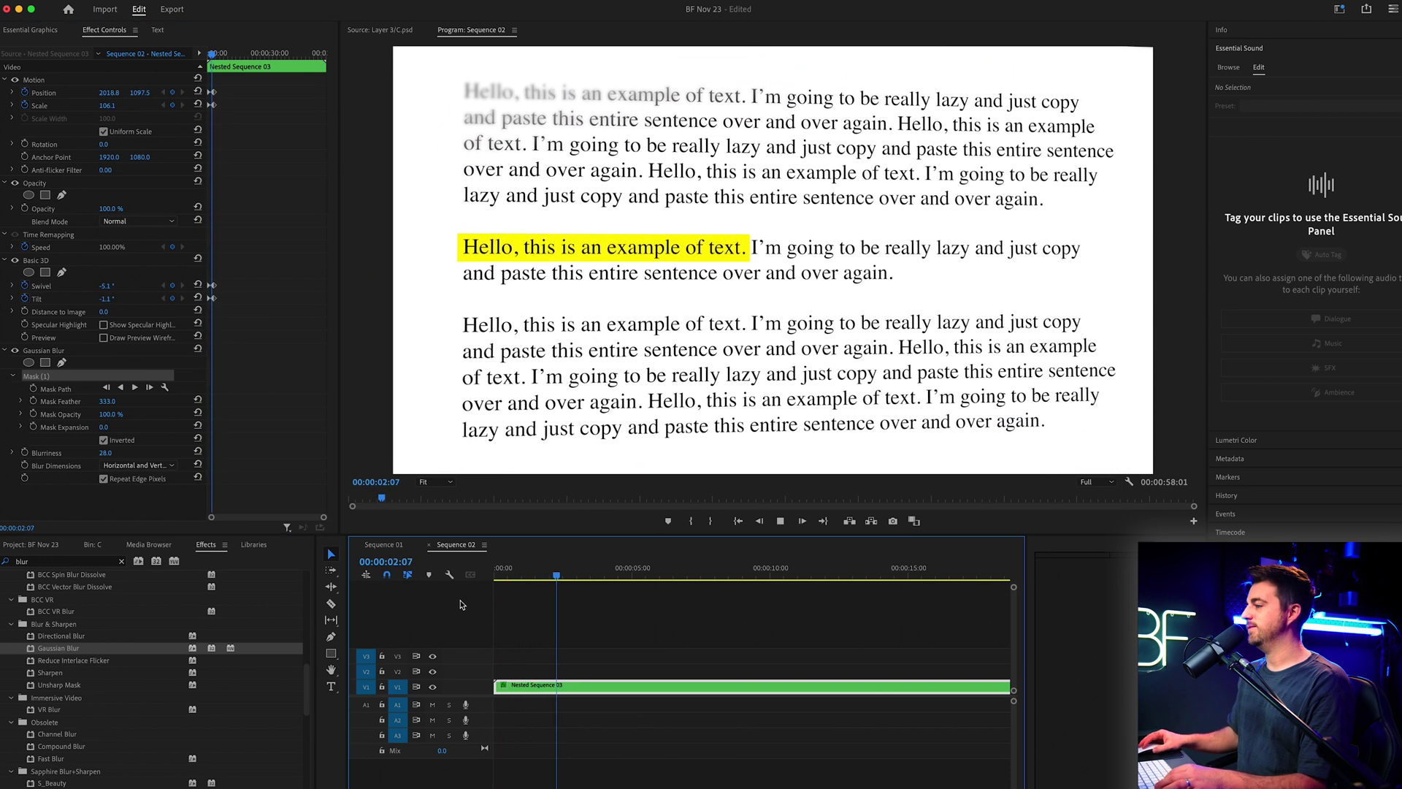
key("space")
key("Home")
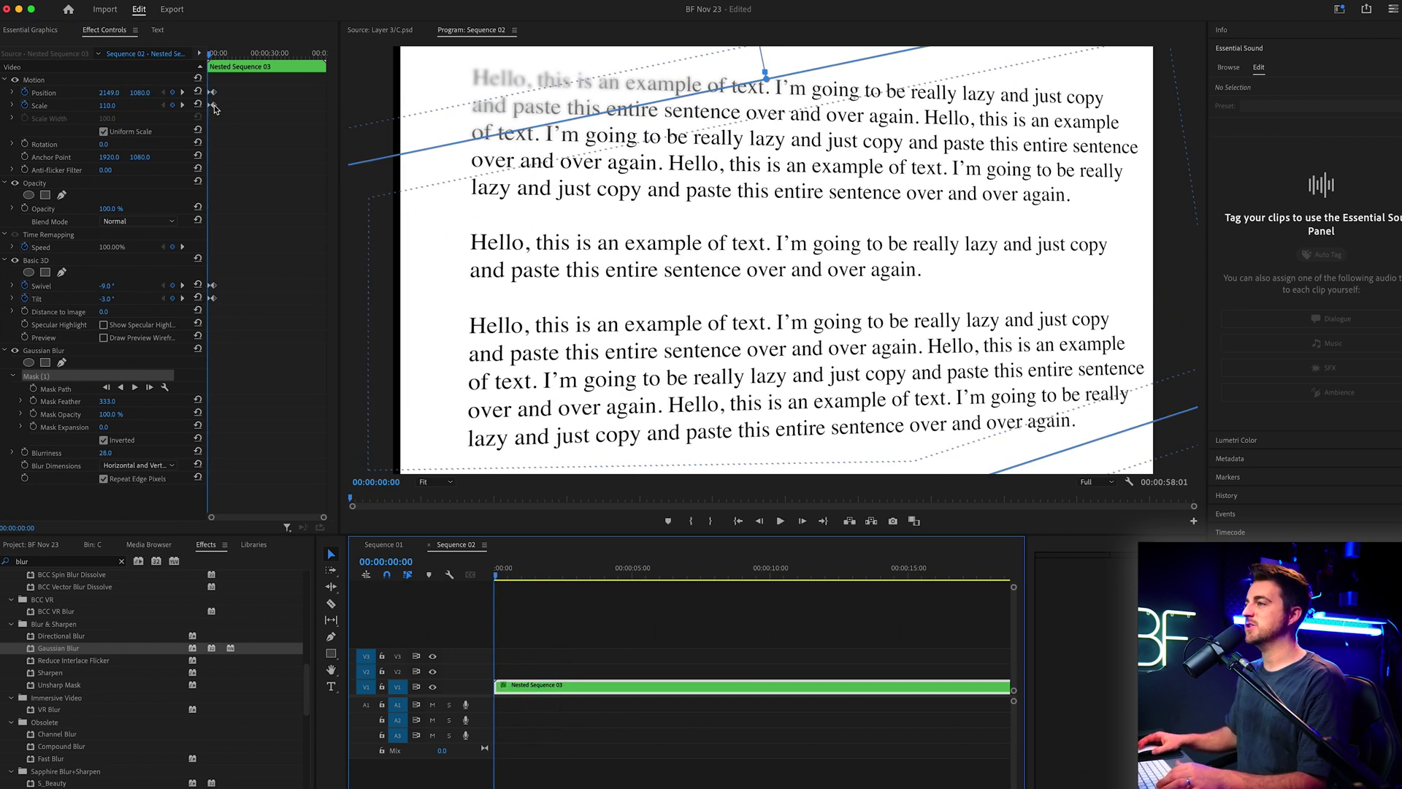
Step: Keyframe the blur's Mask Path at the start and, at 00:00:05:14, pull the mask's upper-left and lower-right corners outward
left_click_drag(223, 54, 155, 187)
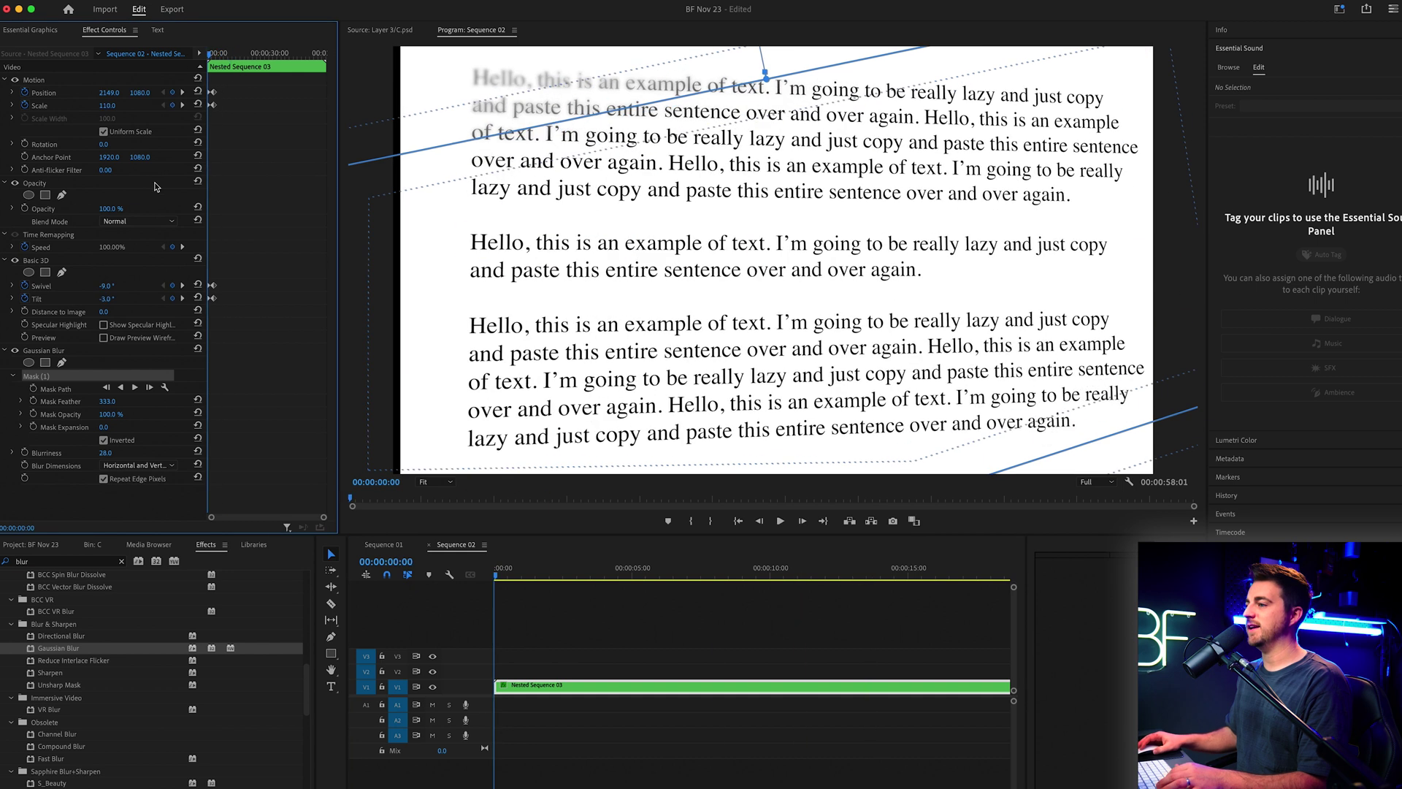
left_click(33, 390)
left_click_drag(525, 575, 647, 575)
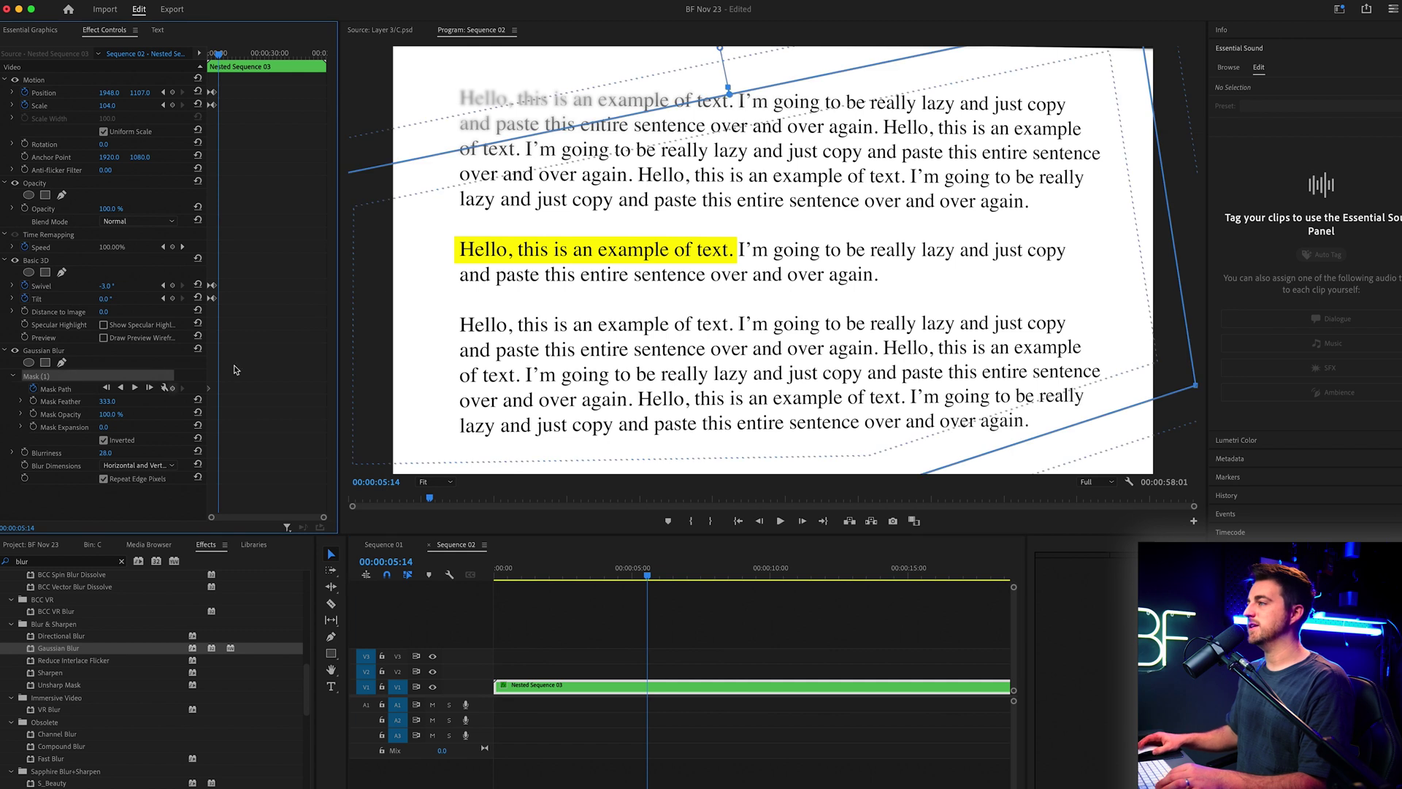
left_click(427, 482)
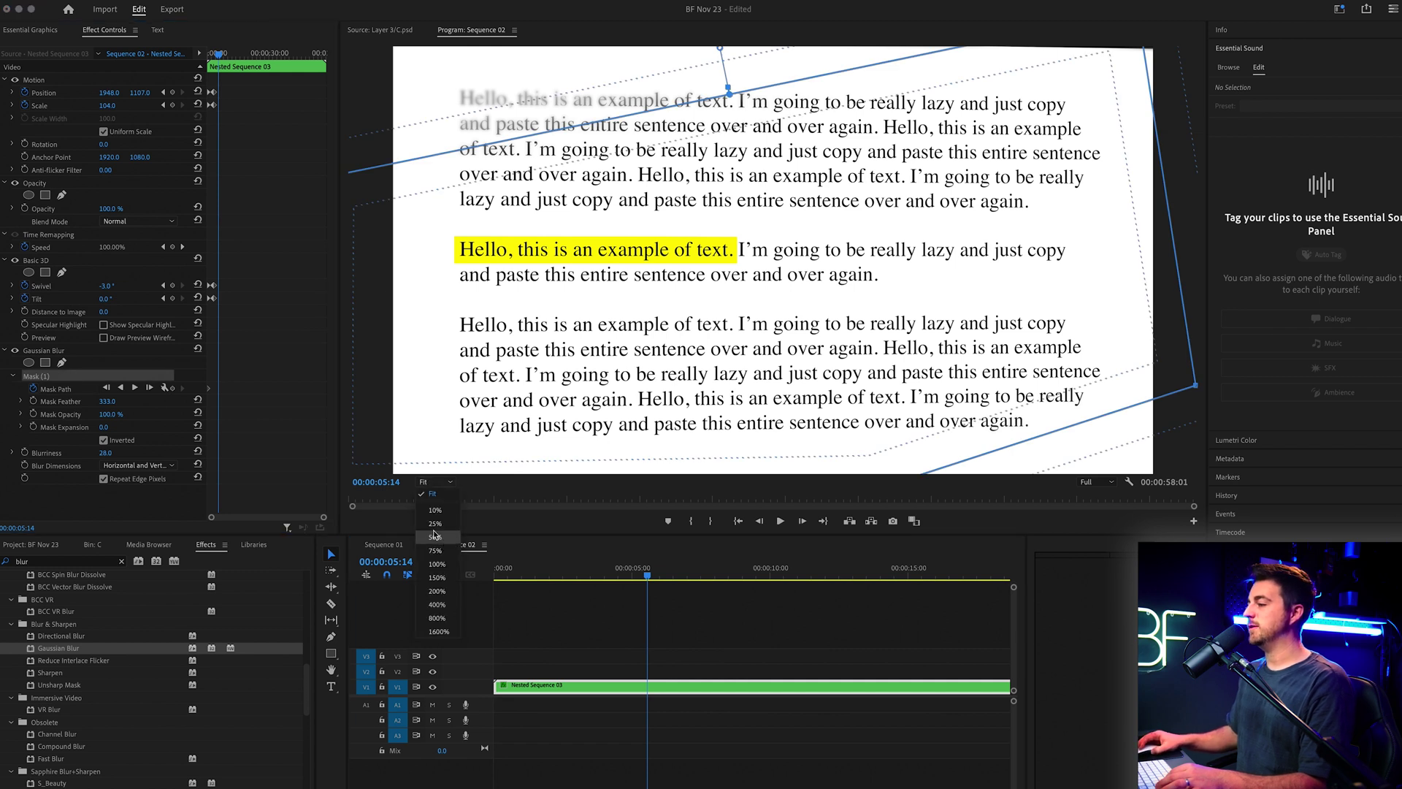
left_click(432, 537)
left_click_drag(422, 196, 375, 161)
left_click_drag(1102, 359, 1146, 407)
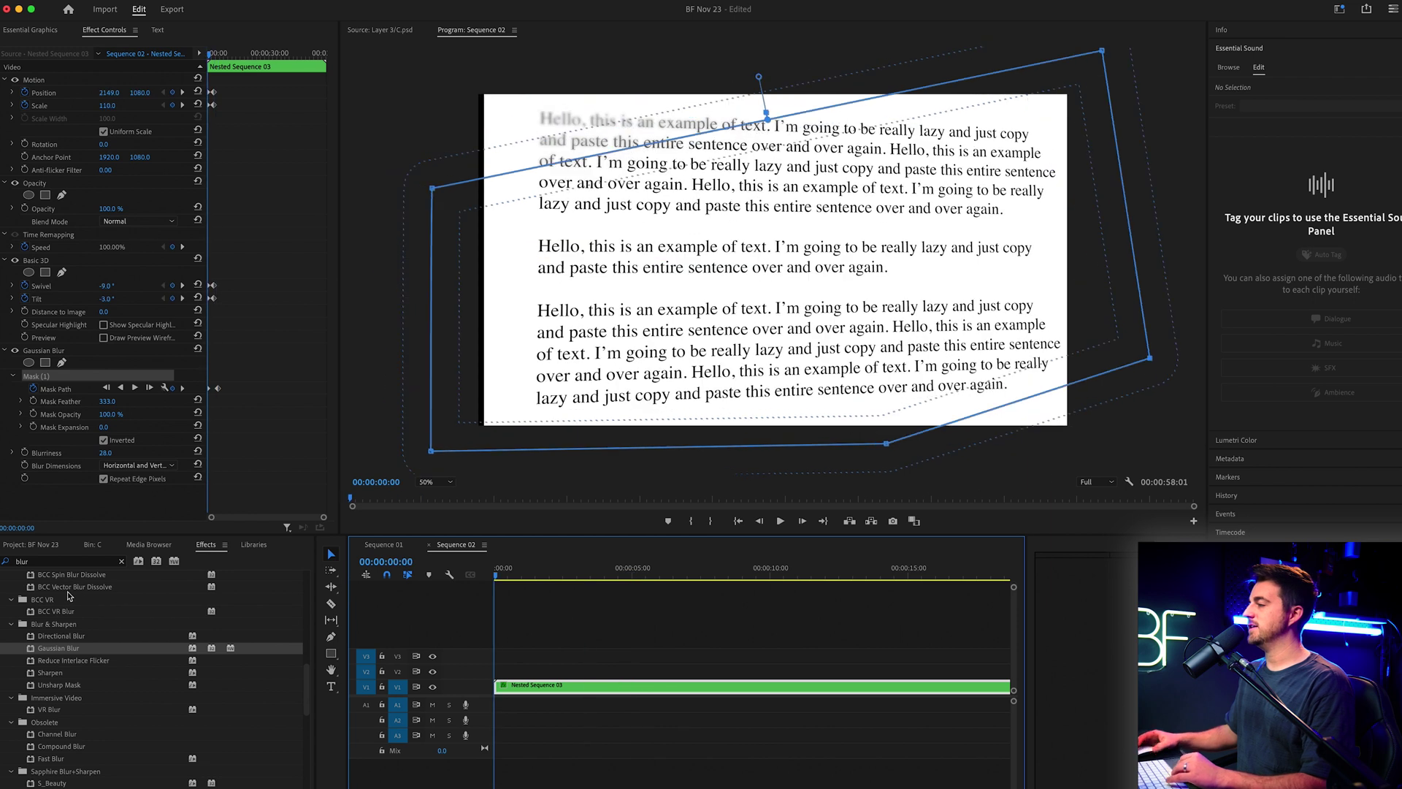
Step: Play the sequence from the start to check the animated blur mask
key("Home")
key("space")
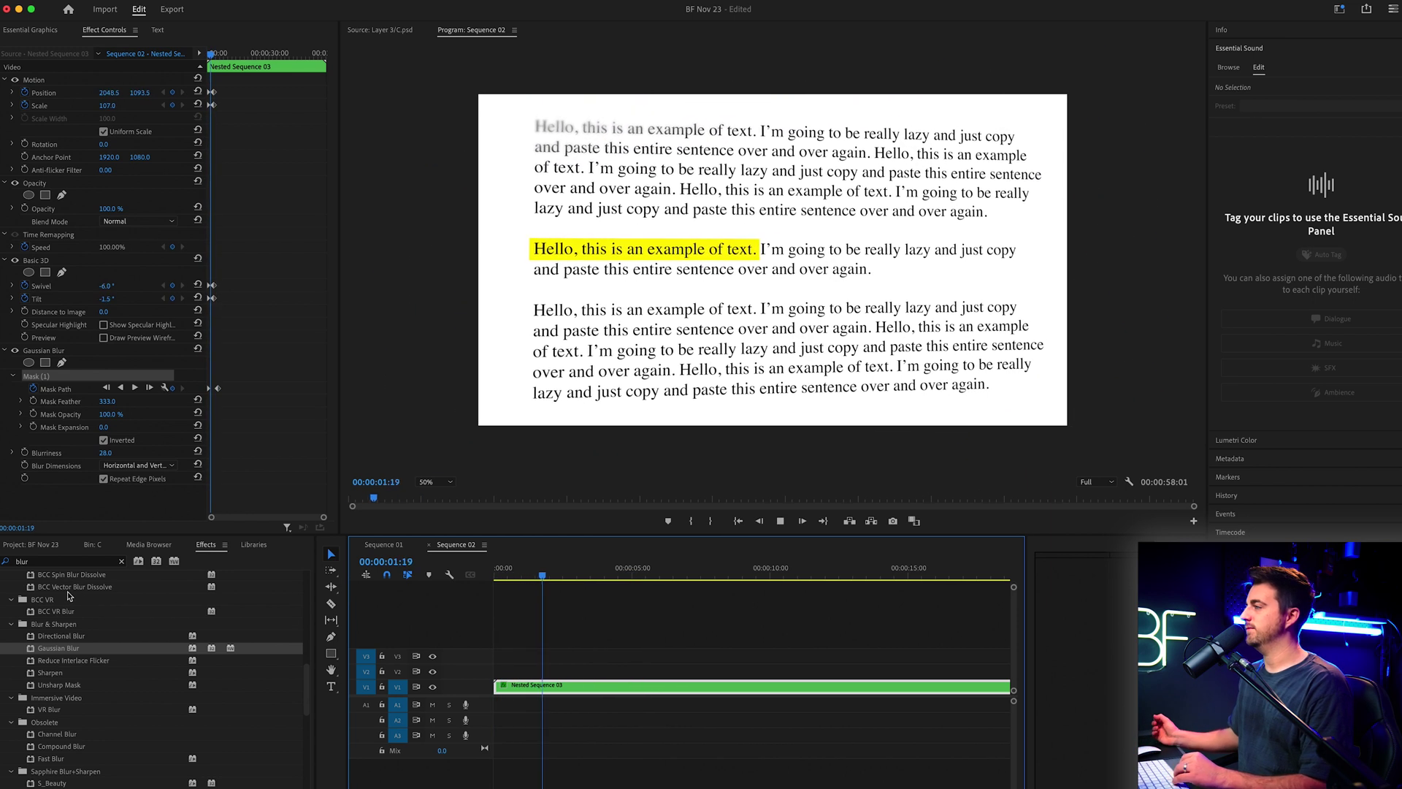
key("space")
key("Home")
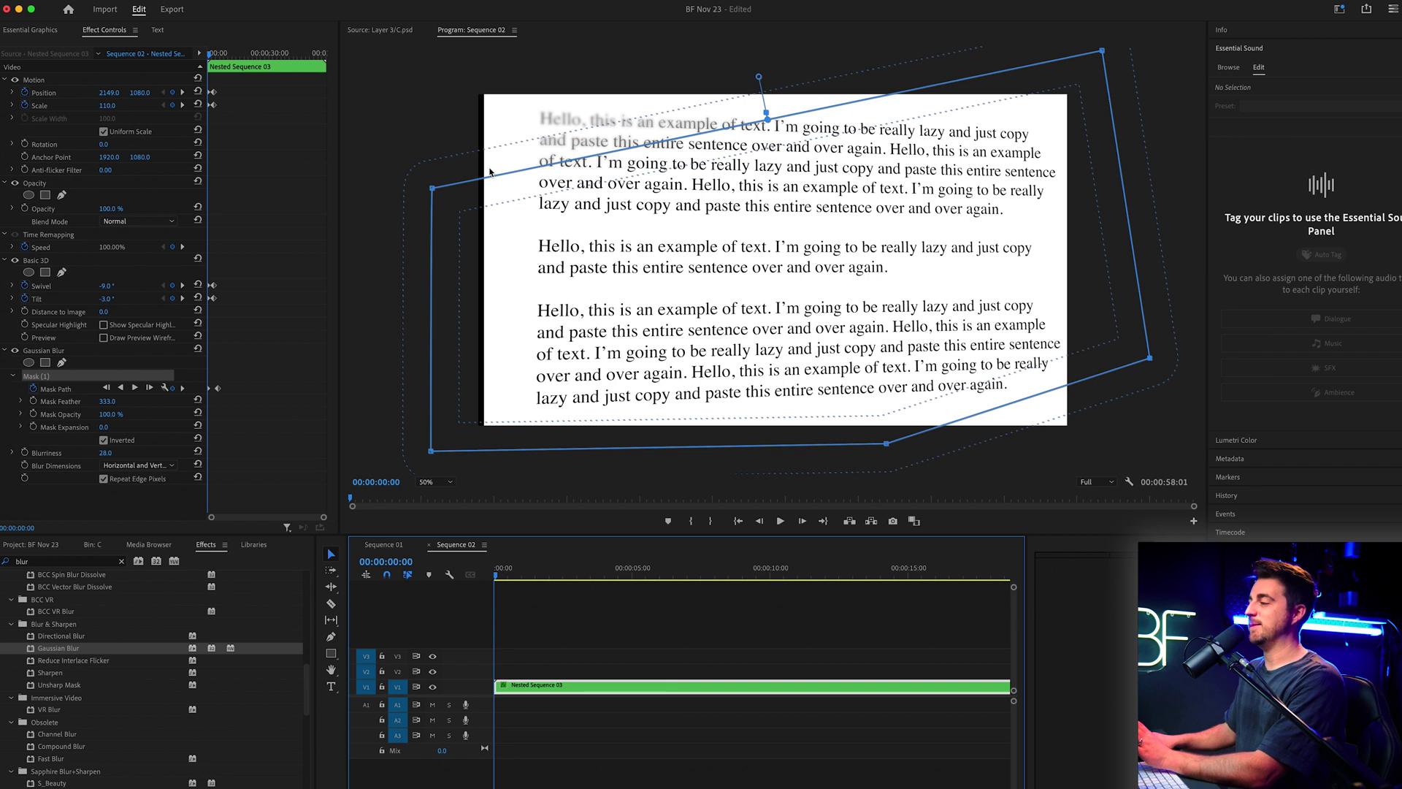
Step: Show the transparency grid, set the nested clip's starting horizontal Position to 2105 to close the edge gap, and play it back
left_click(1128, 482)
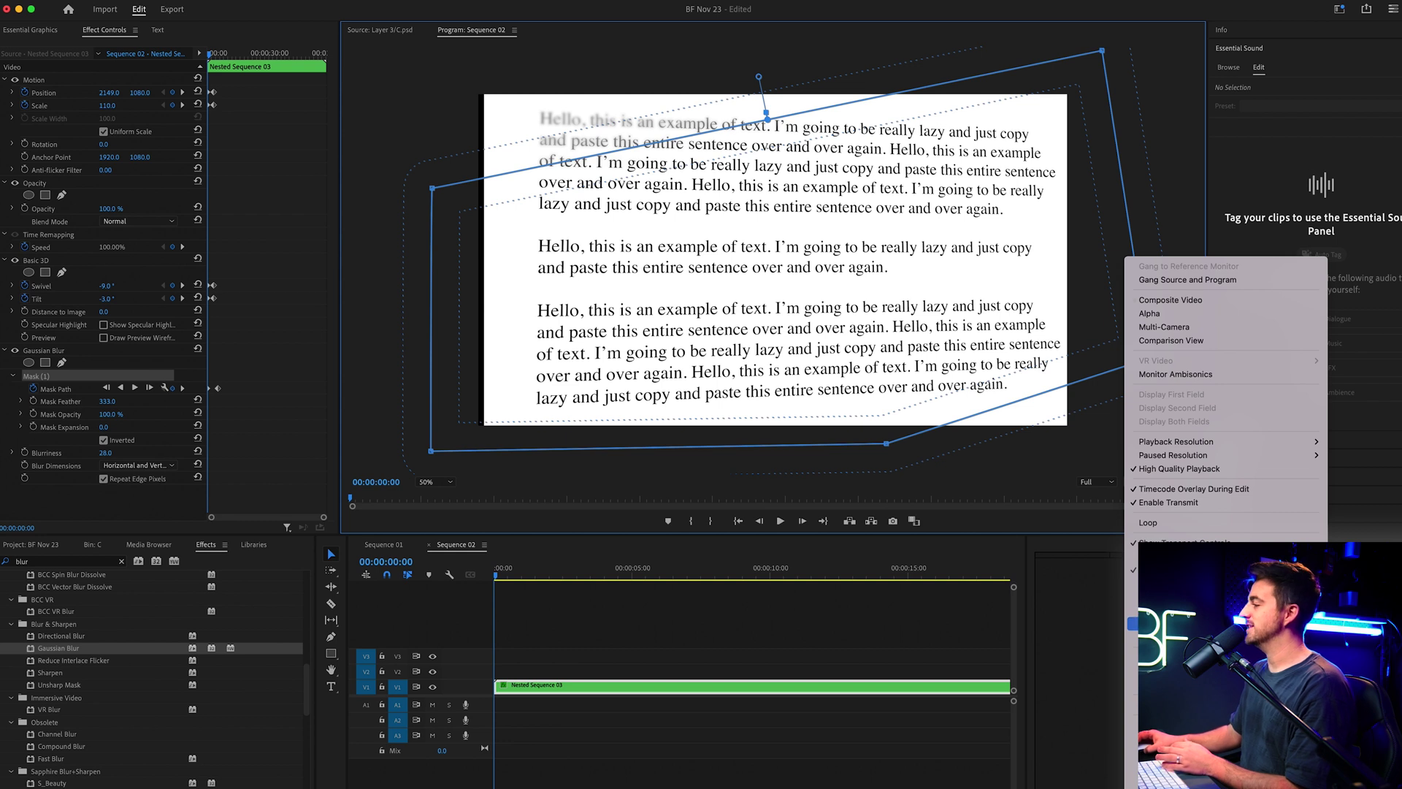
left_click(1168, 623)
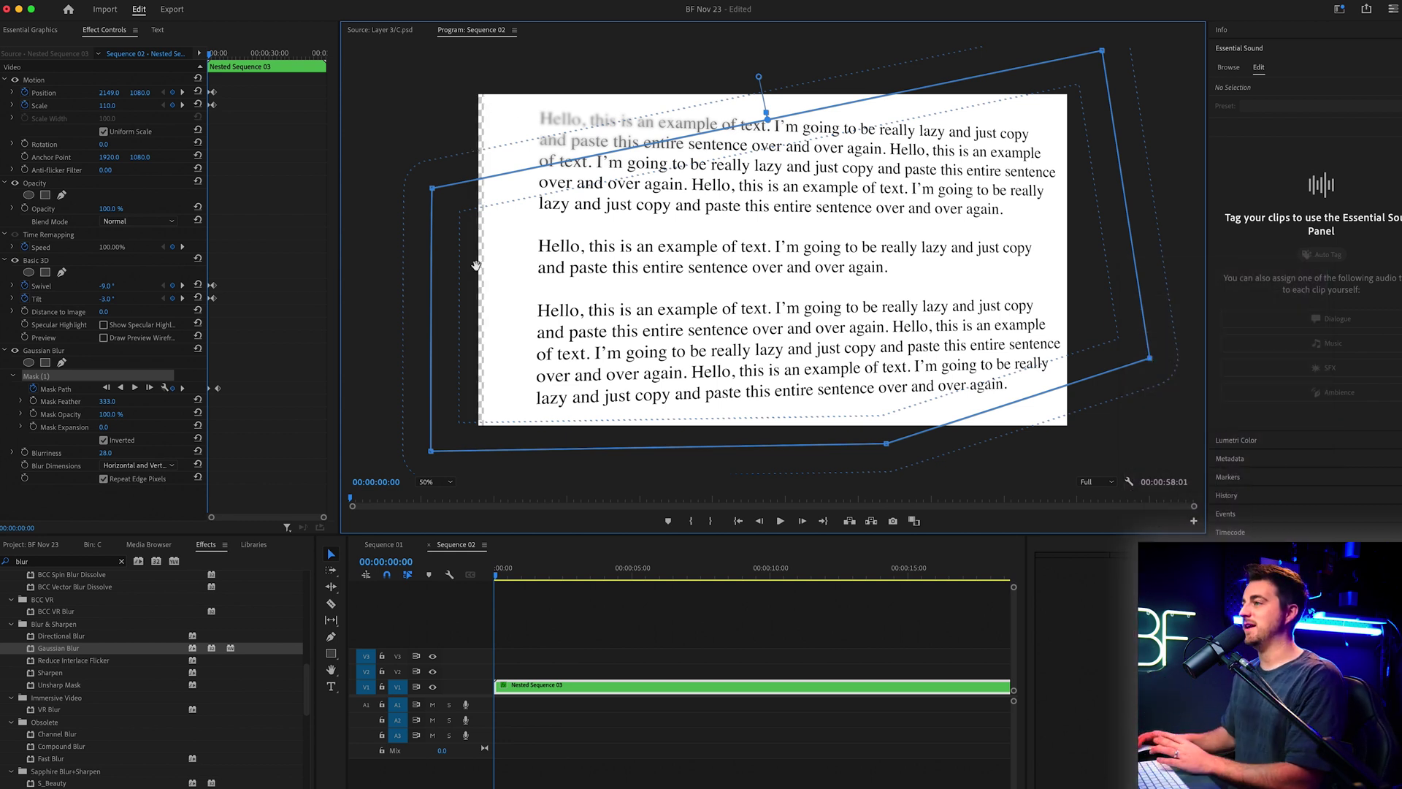
left_click(297, 215)
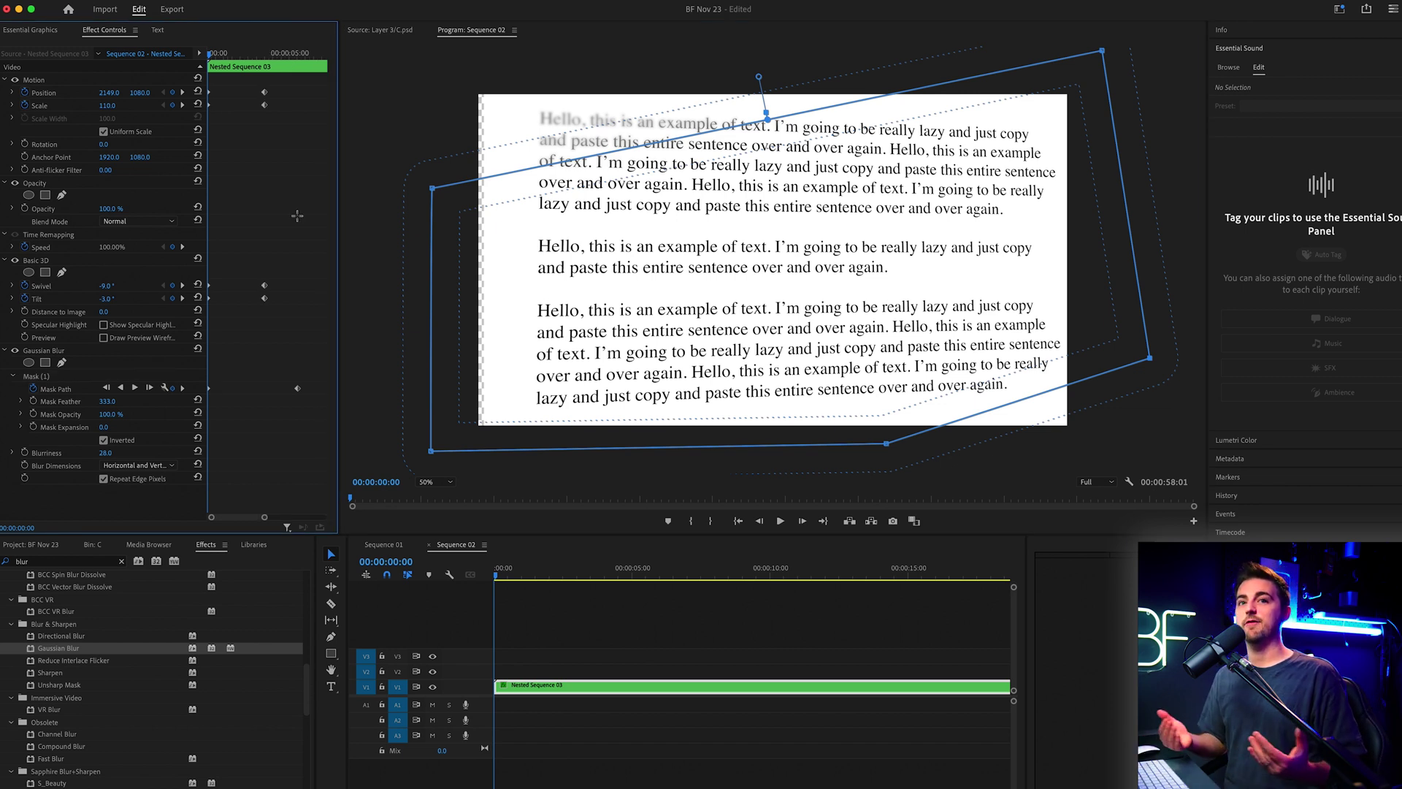
left_click_drag(223, 55, 207, 55)
left_click_drag(106, 94, 77, 93)
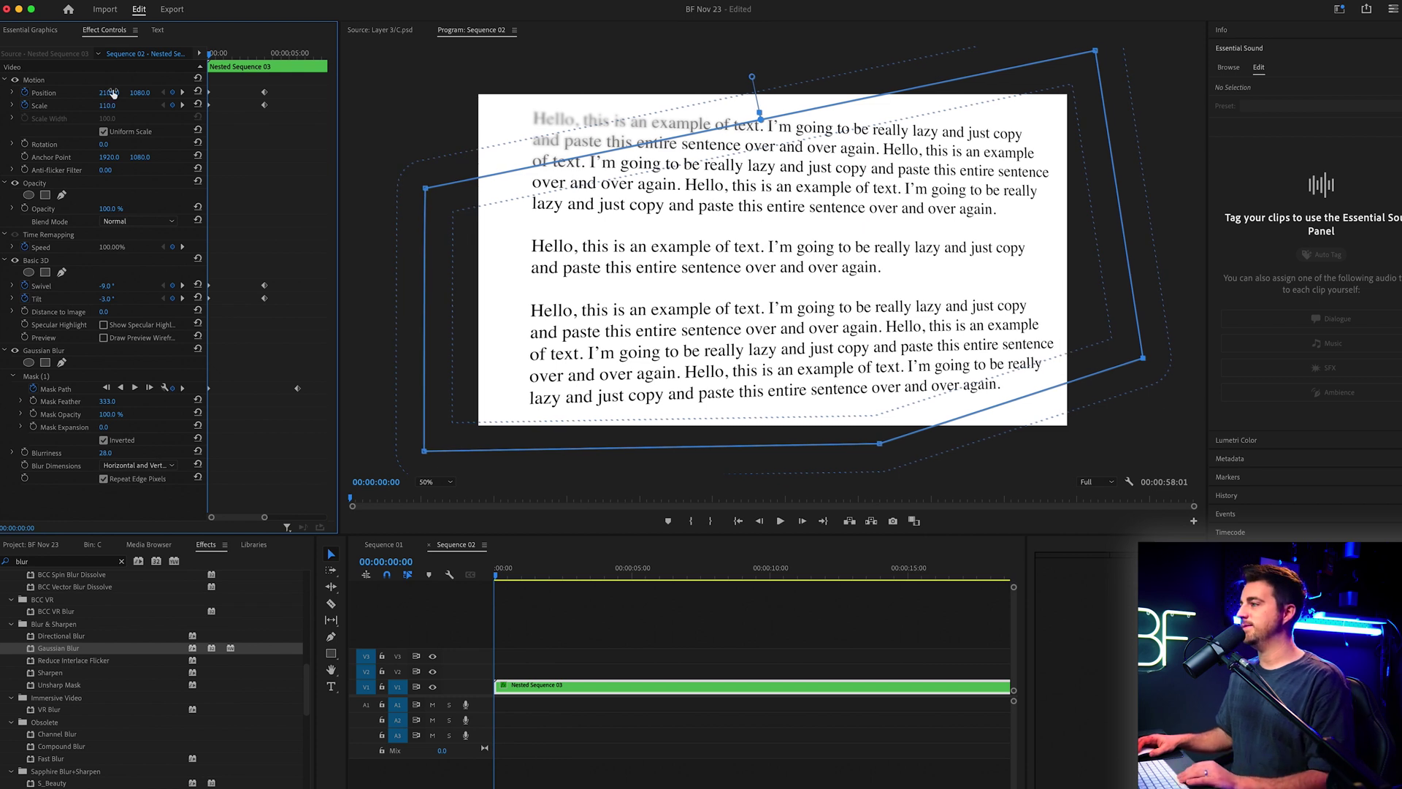
key("space")
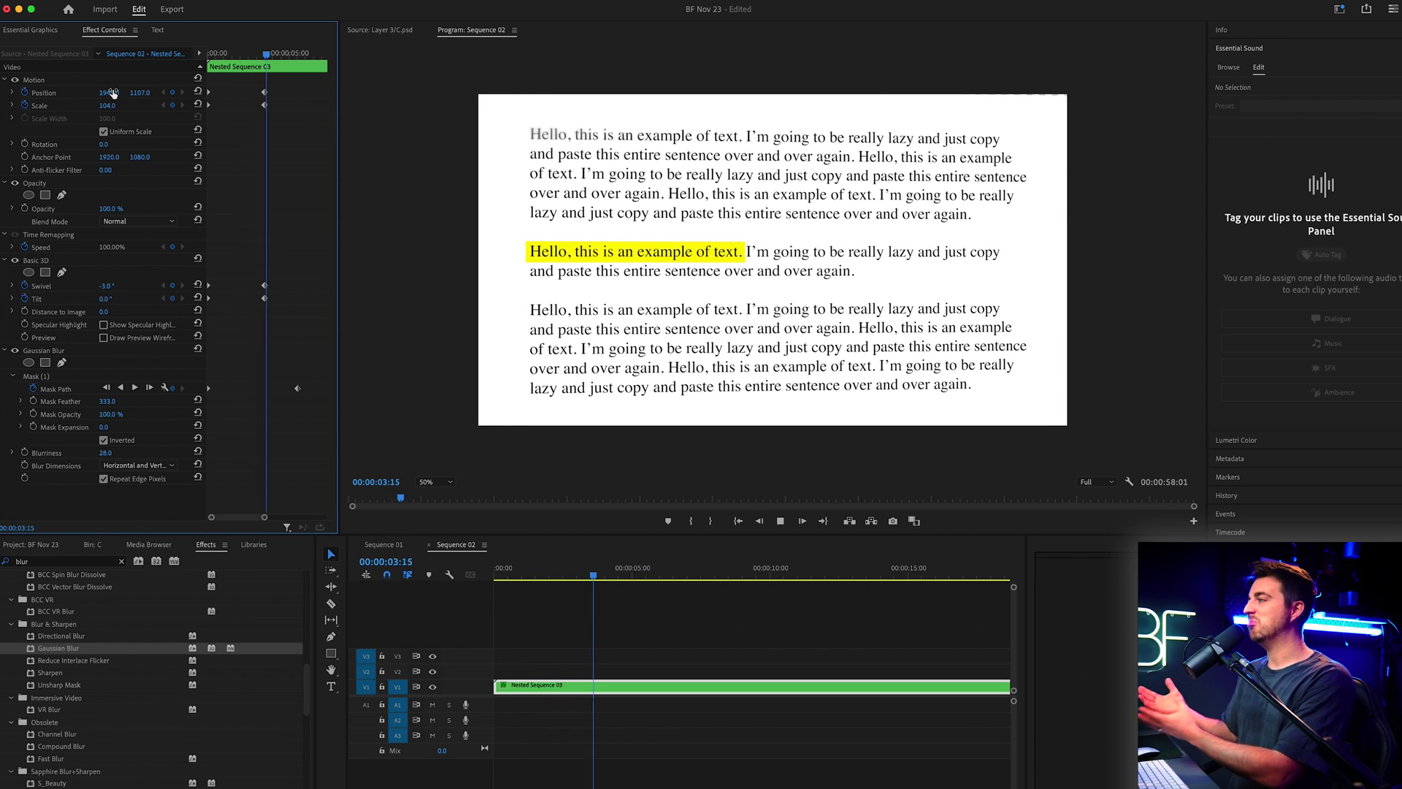
key("space")
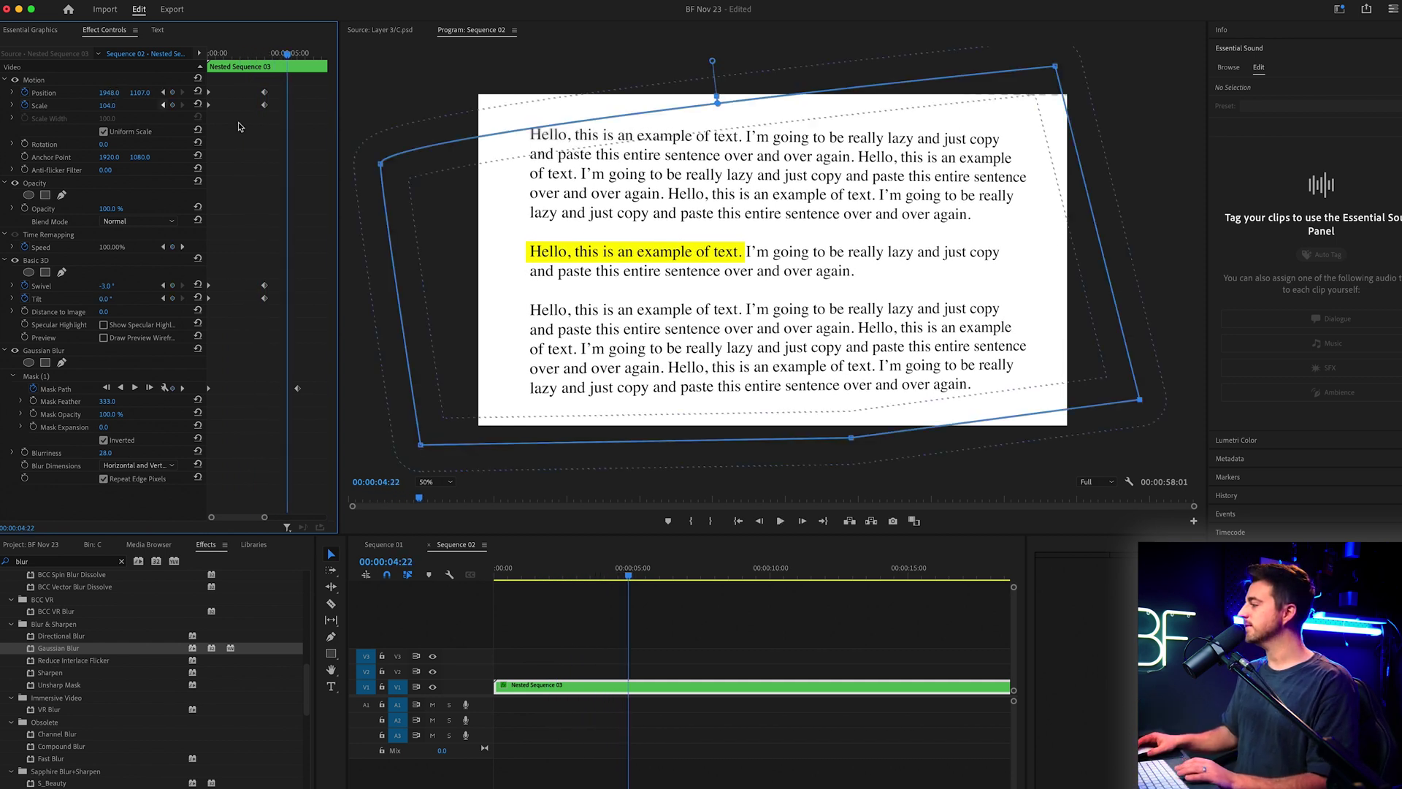
Step: Turn off the transparency grid and replay the sequence from the start with the preview fitted to the window
left_click(1126, 481)
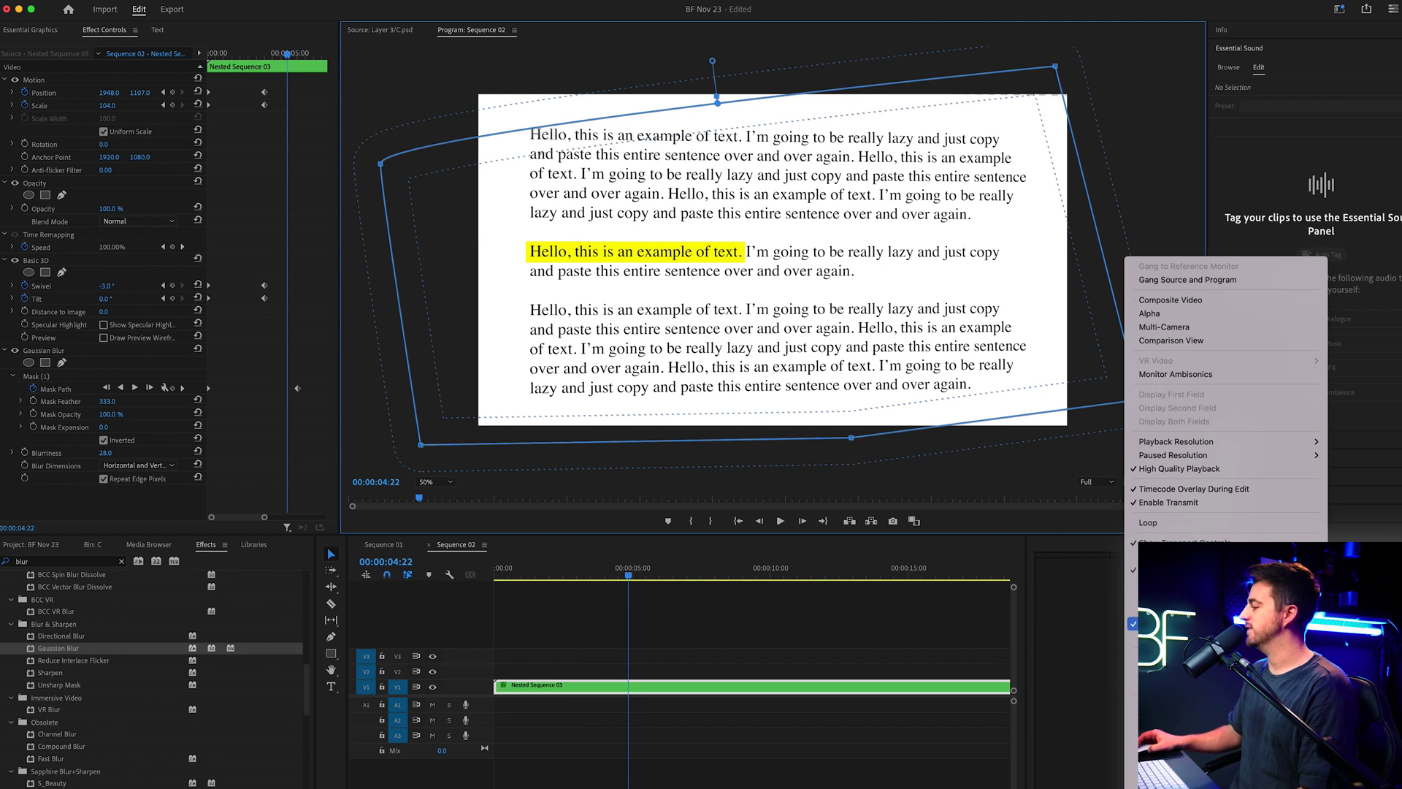
left_click(753, 675)
key("Home")
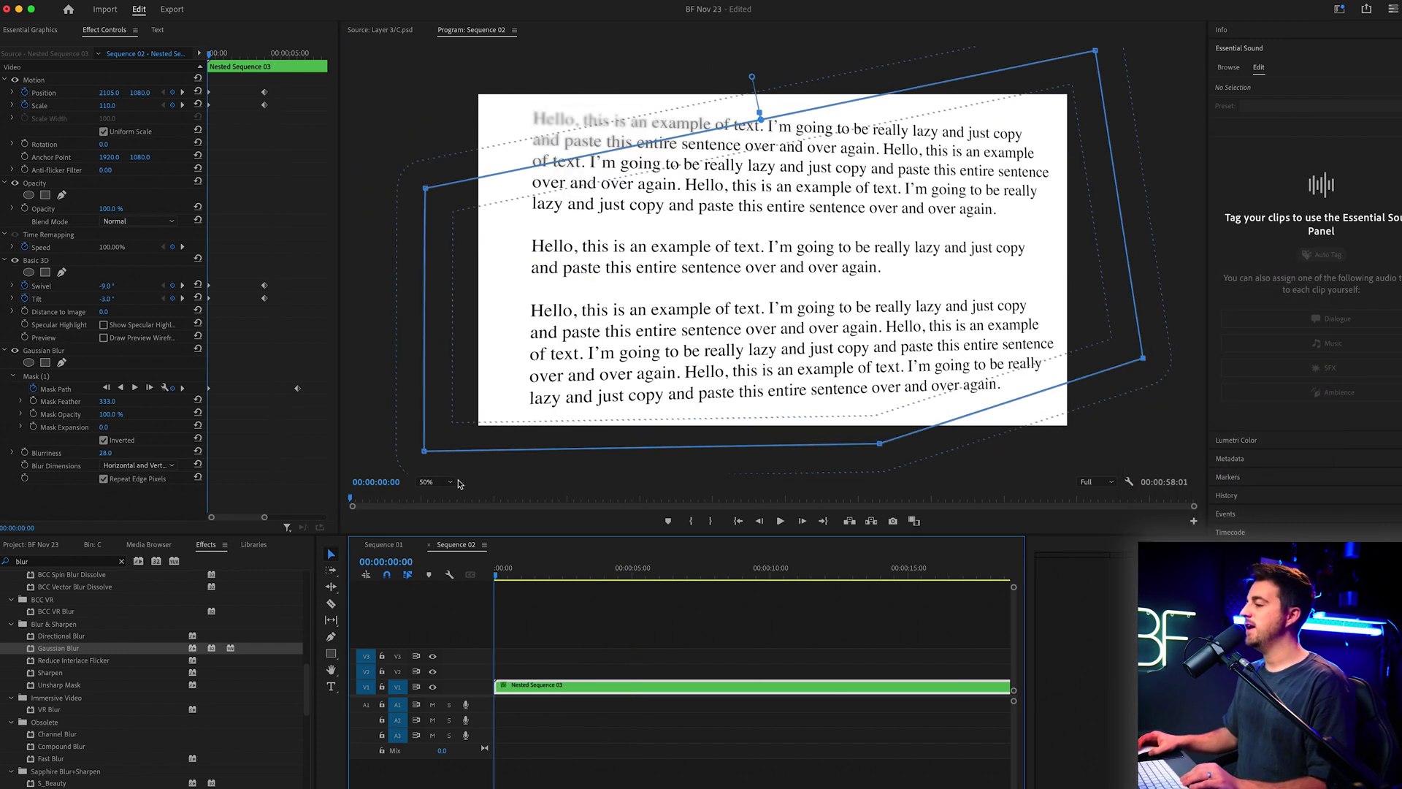
left_click(449, 482)
left_click(446, 494)
left_click(652, 641)
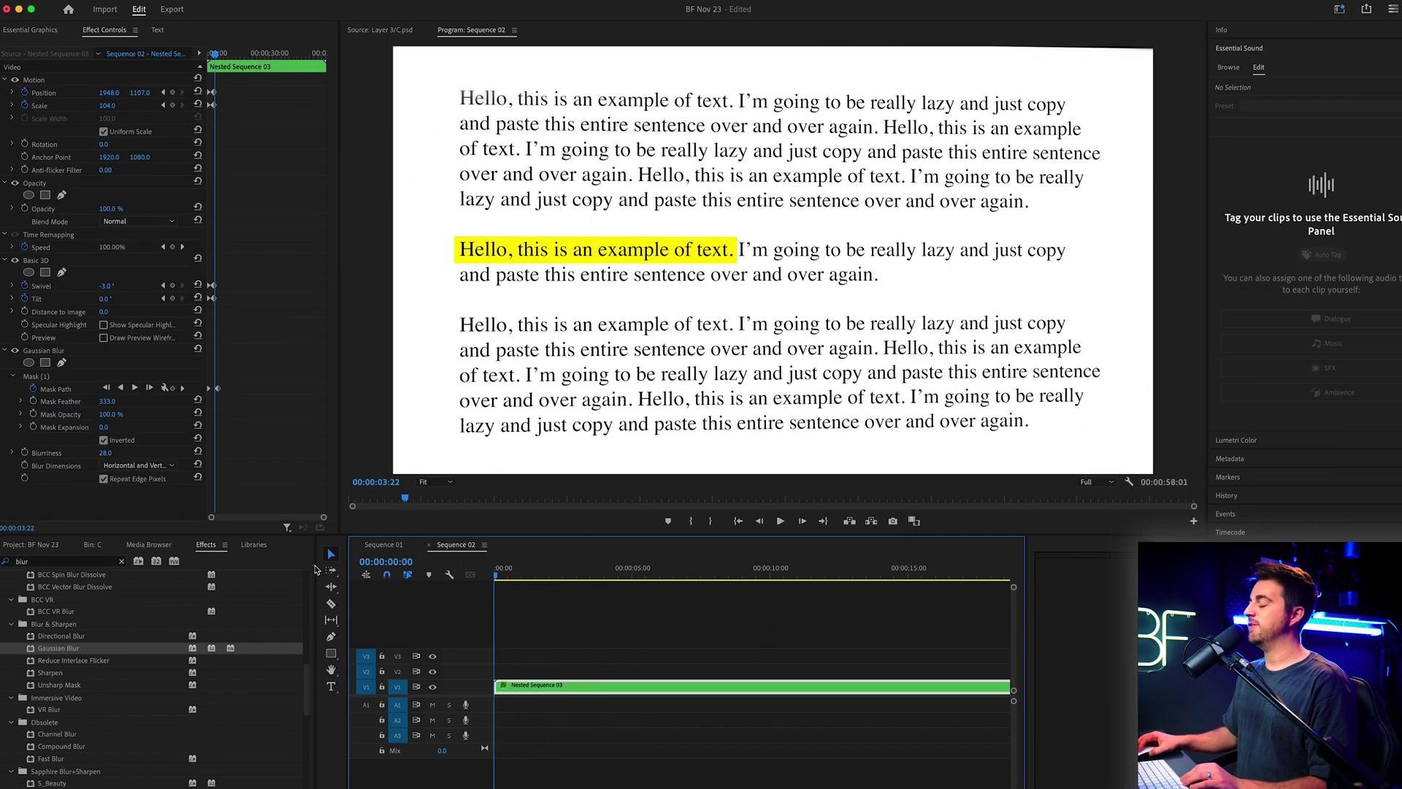
key("Home")
key("space")
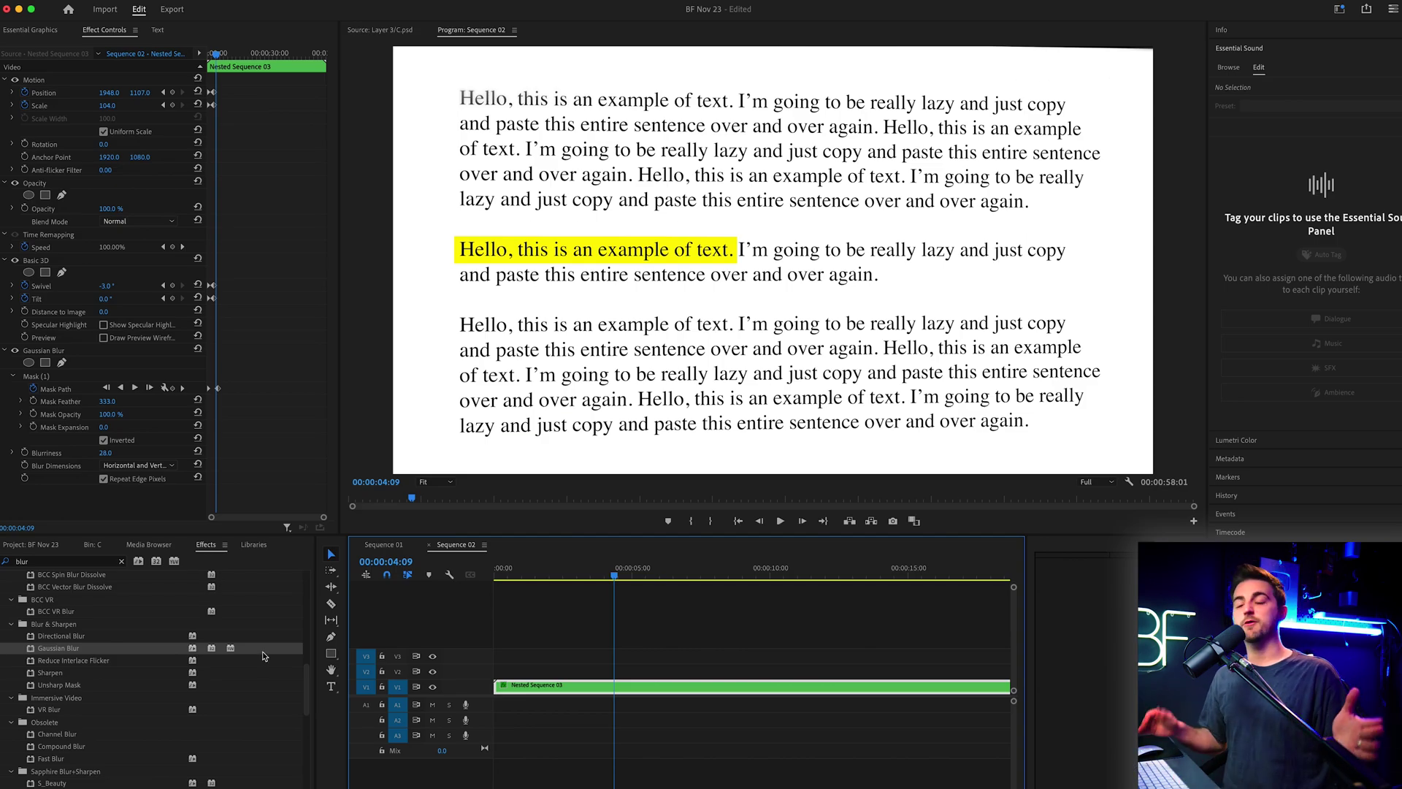
Step: Open Nested Sequence 03 and duplicate the yellow highlight clip onto V3, below the text layer
scroll(264, 657, "up", 10)
double_click(557, 687)
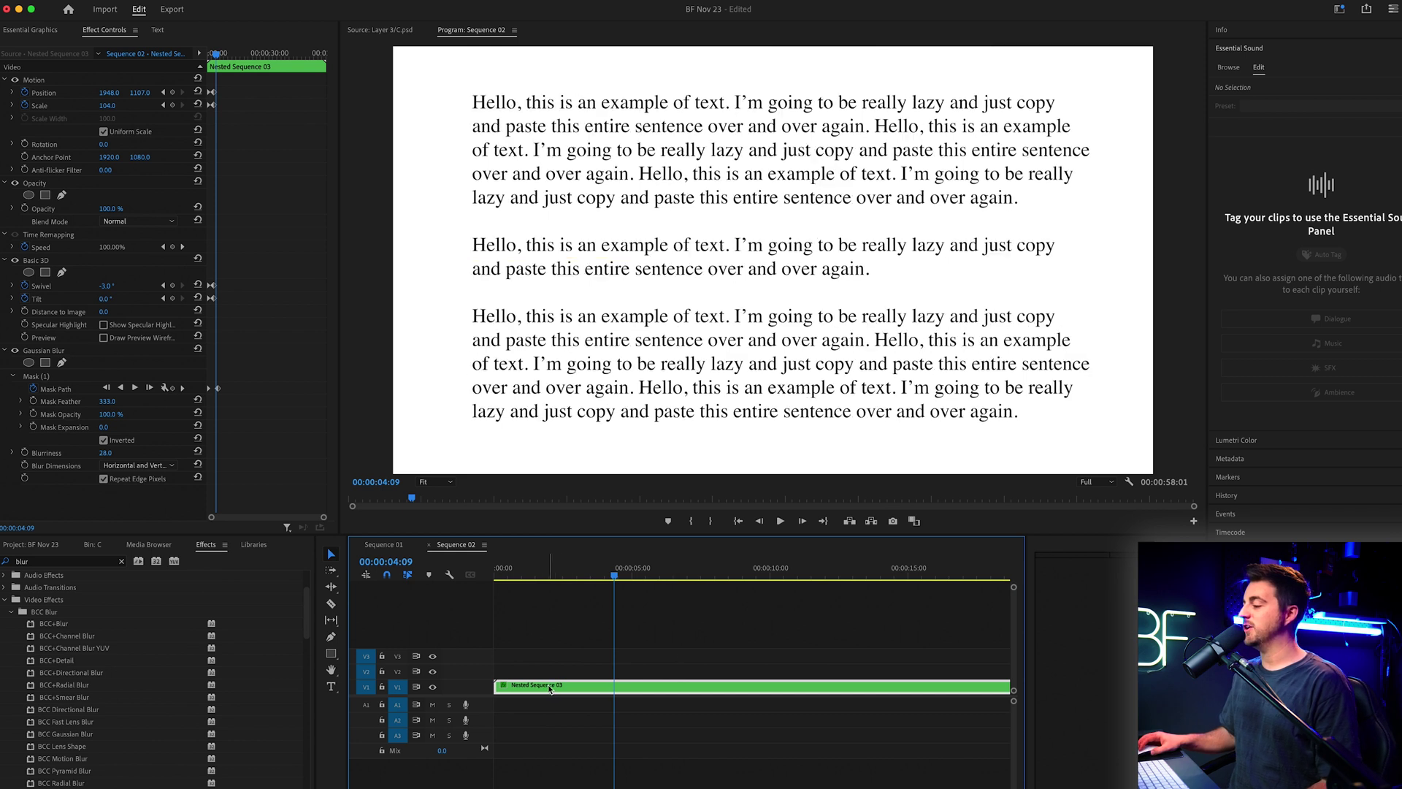
mouse_move(553, 655)
left_mouse_down()
mouse_move(552, 640)
mouse_move(551, 678)
mouse_move(559, 655)
left_mouse_up()
Step: Set the highlight copy's Scale Width to 49 and move it over "paste this entire sentence over and over again" in the last paragraph
left_click(33, 81)
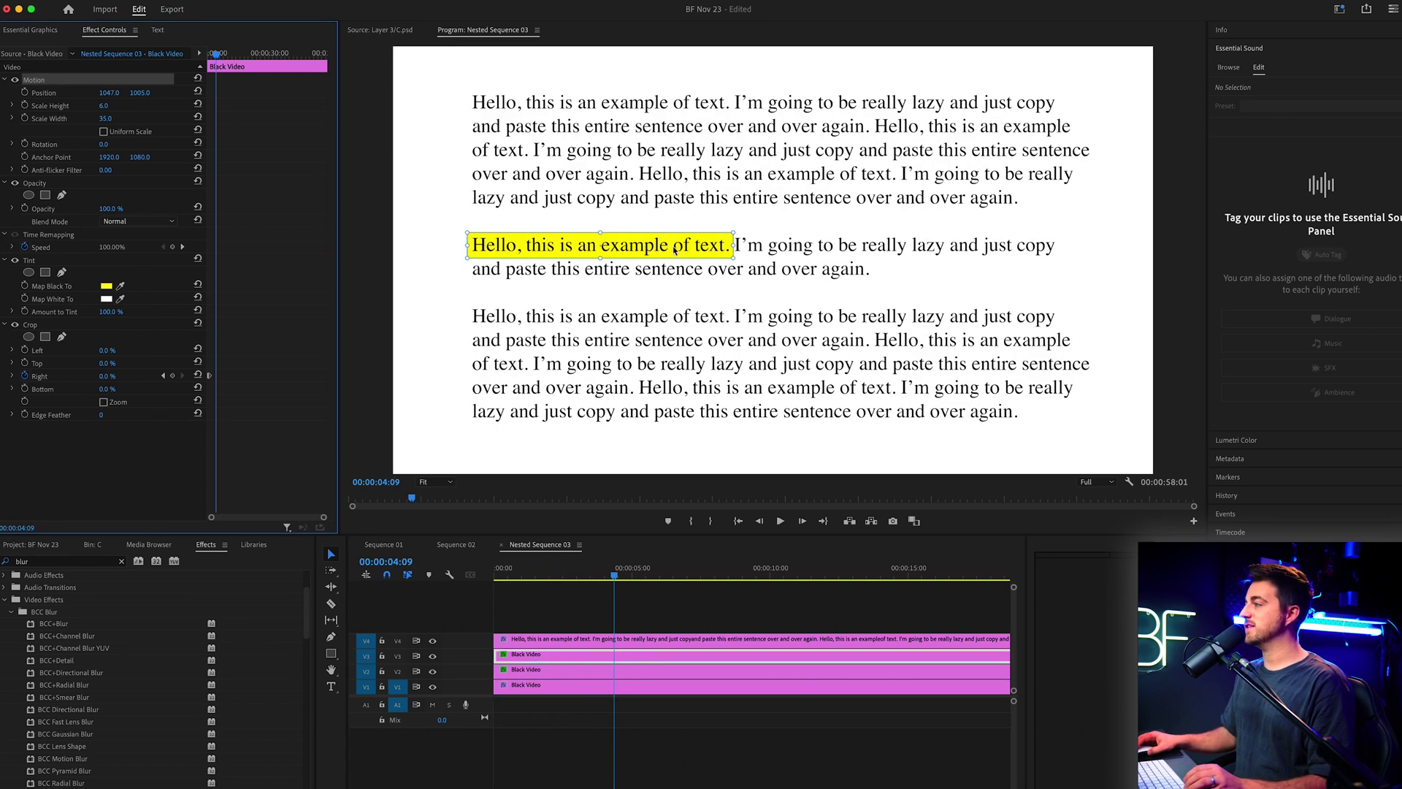
left_click_drag(673, 248, 939, 319)
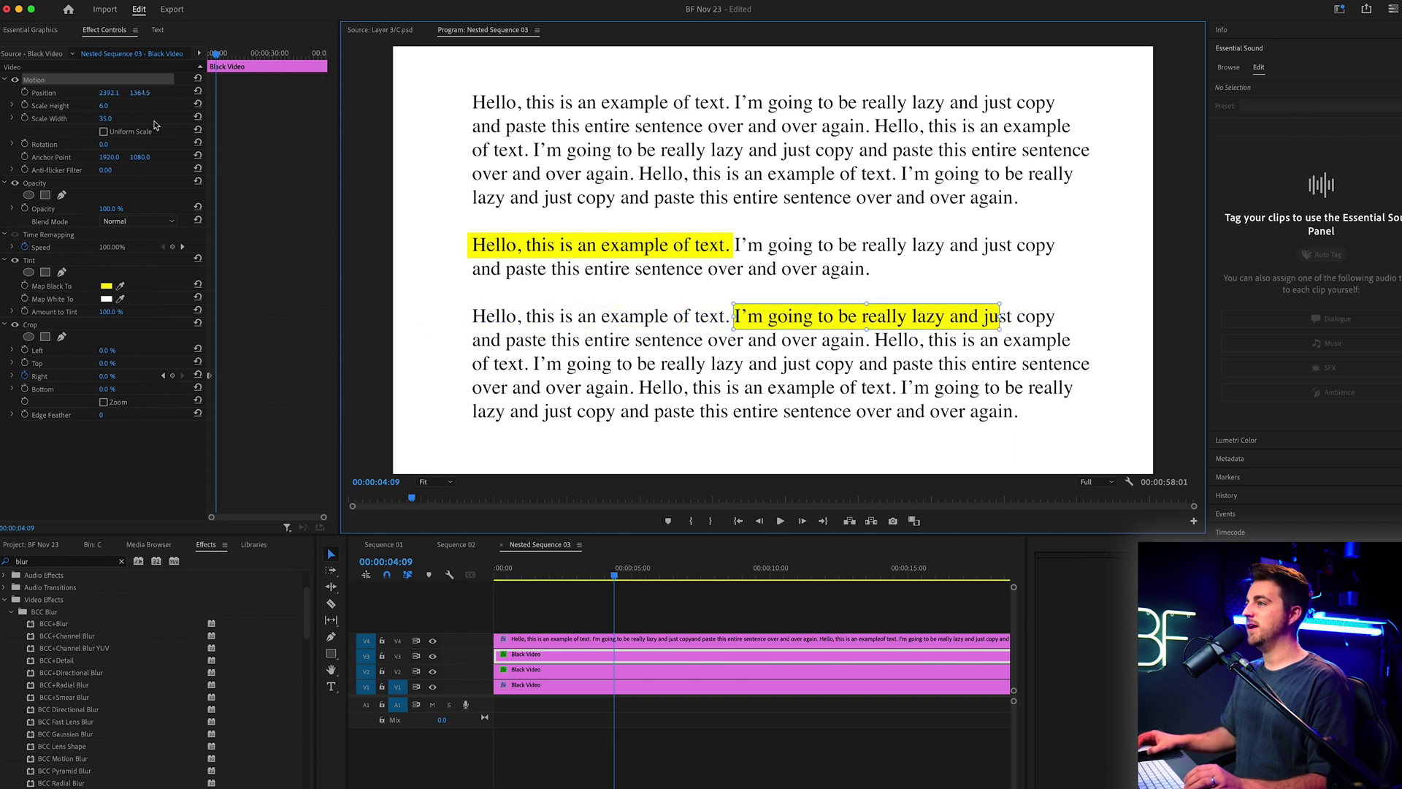
left_click_drag(107, 118, 115, 119)
left_click_drag(949, 329, 777, 347)
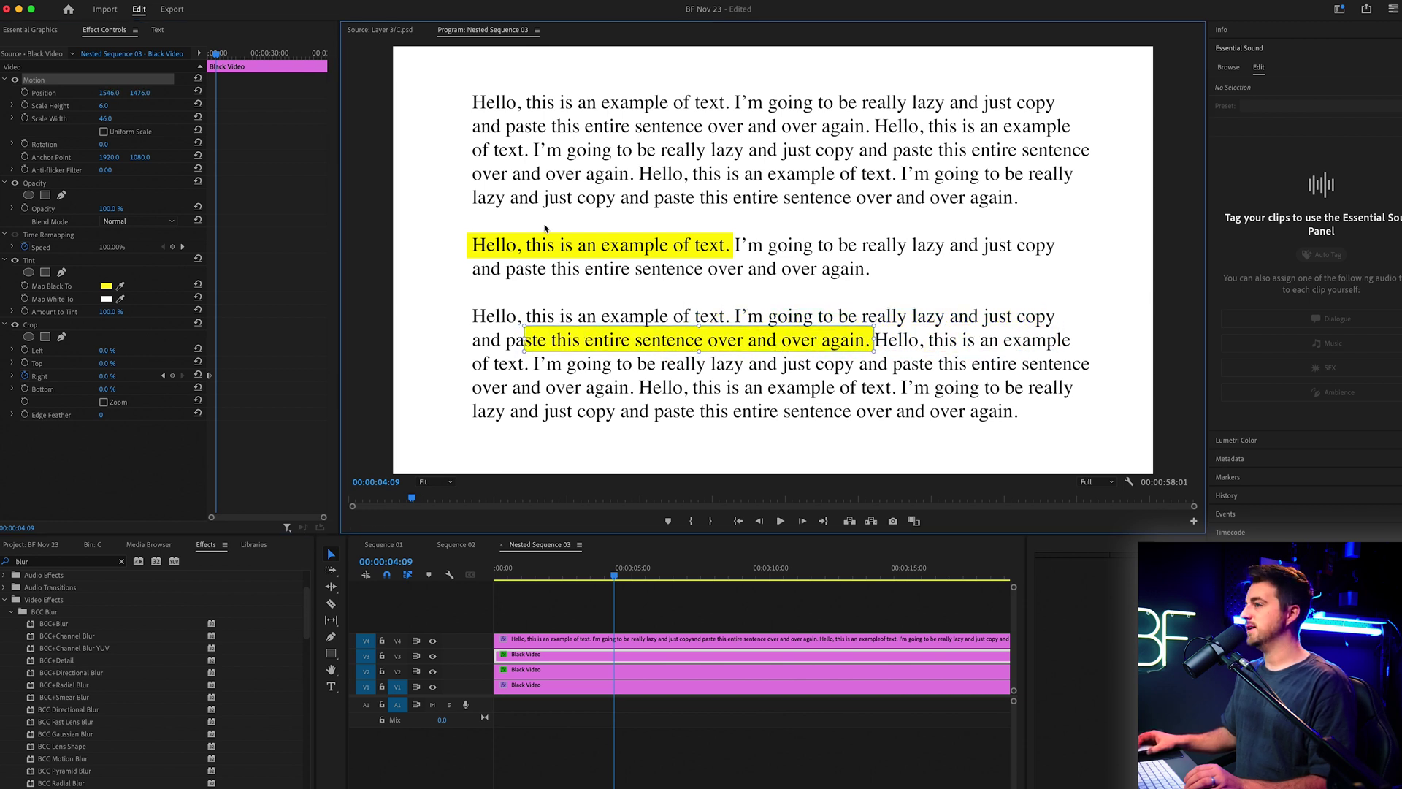
left_click_drag(109, 119, 111, 119)
left_click_drag(699, 343, 686, 344)
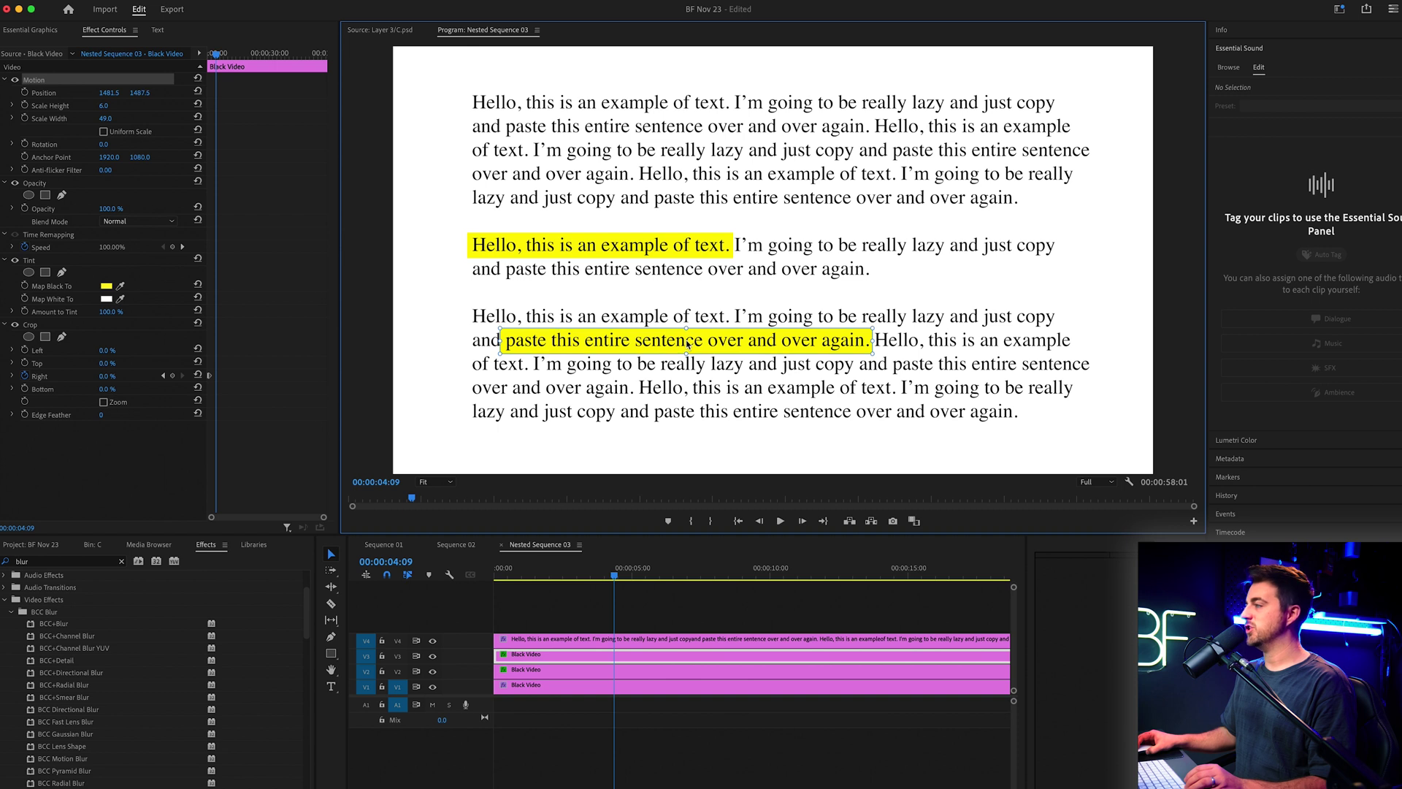
Step: Change the highlight copy's Tint Map Black To colour to magenta FF26C9
left_click(106, 286)
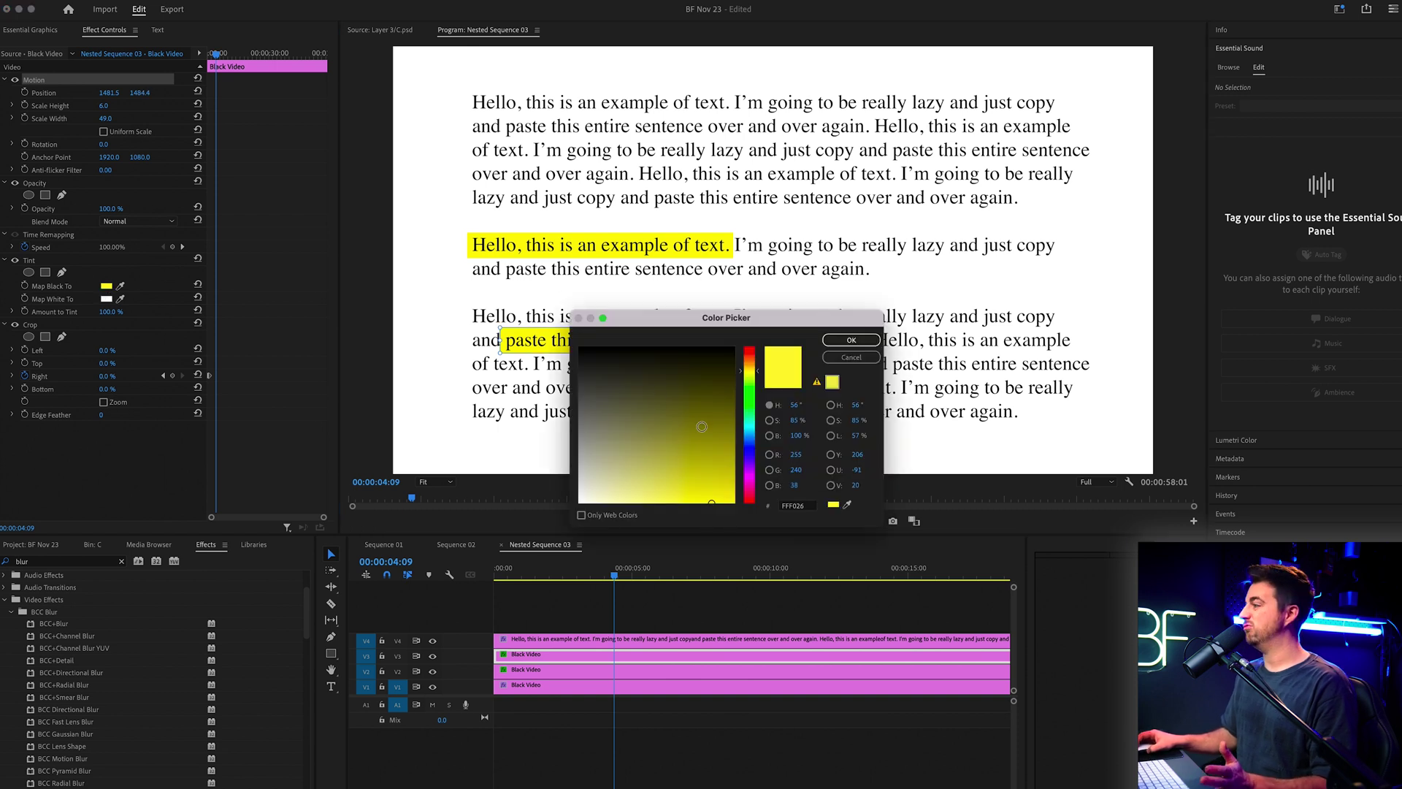
left_click(748, 484)
left_click(850, 339)
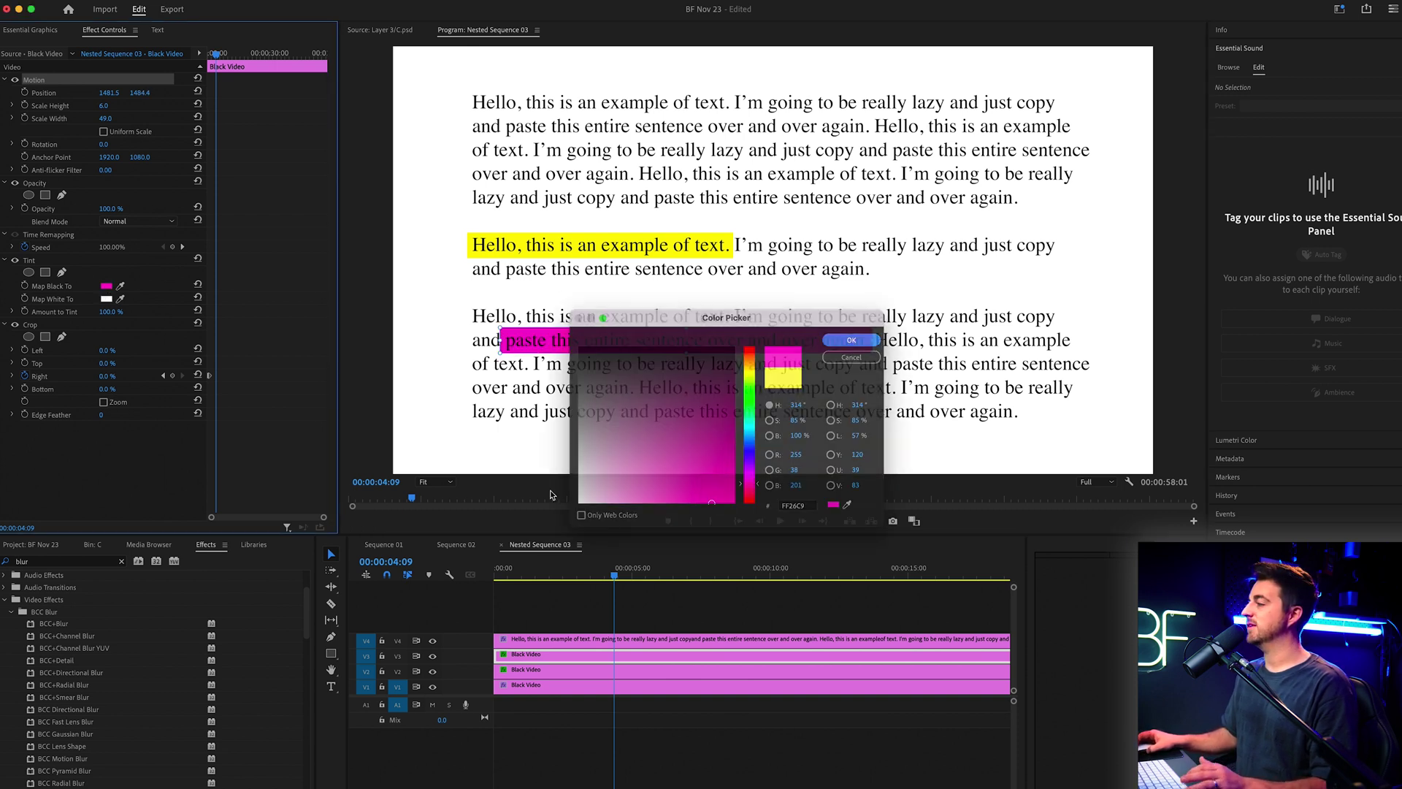
Step: Delay the magenta highlight clip on V3 so it starts slightly after the yellow one, and play back the staggered reveal
left_click(646, 771)
left_click_drag(637, 573, 545, 659)
left_click(554, 660)
left_click_drag(520, 574, 372, 588)
key("space")
Step: Return to Sequence 02 and play it from the start to review both highlights with the blur and camera move
key("space")
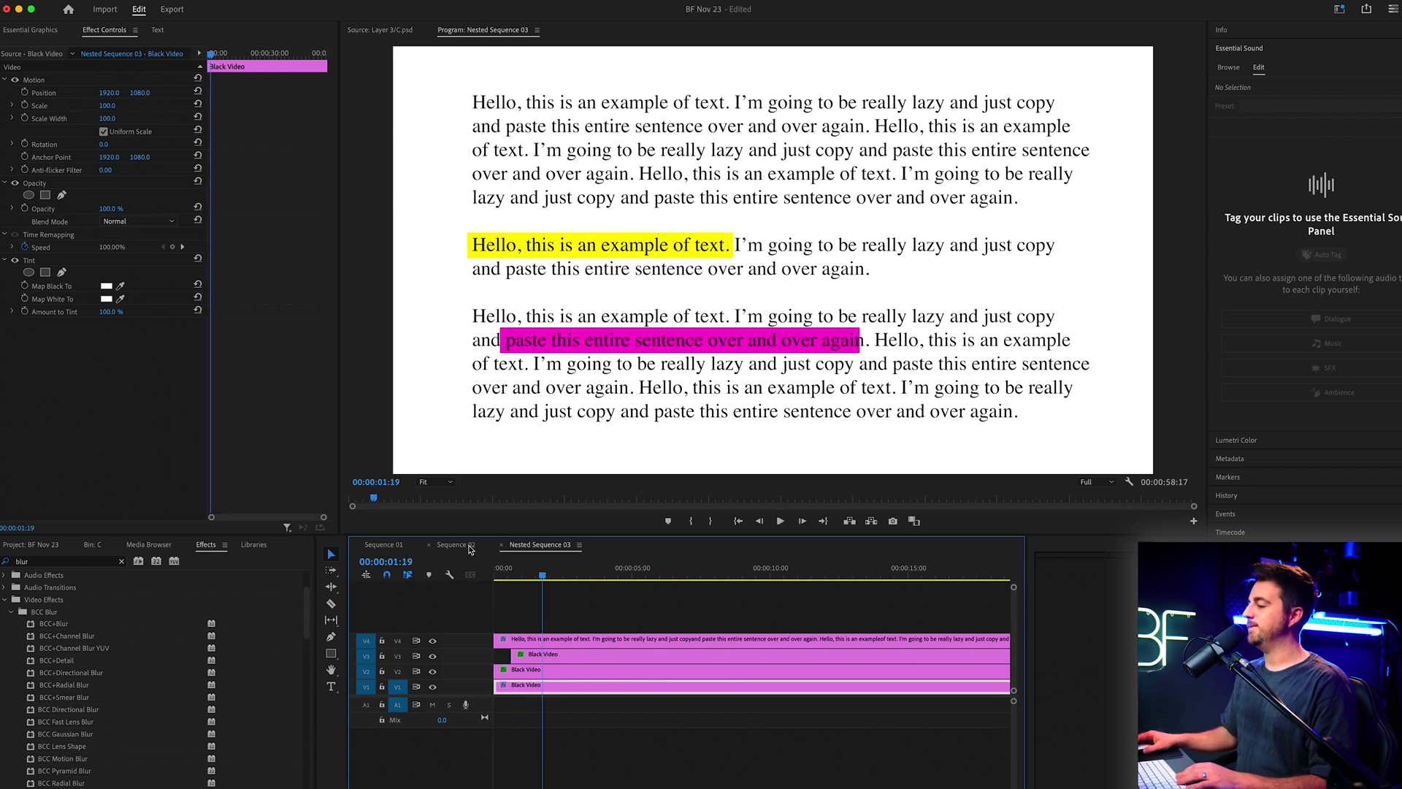
left_click(471, 548)
key("Home")
key("space")
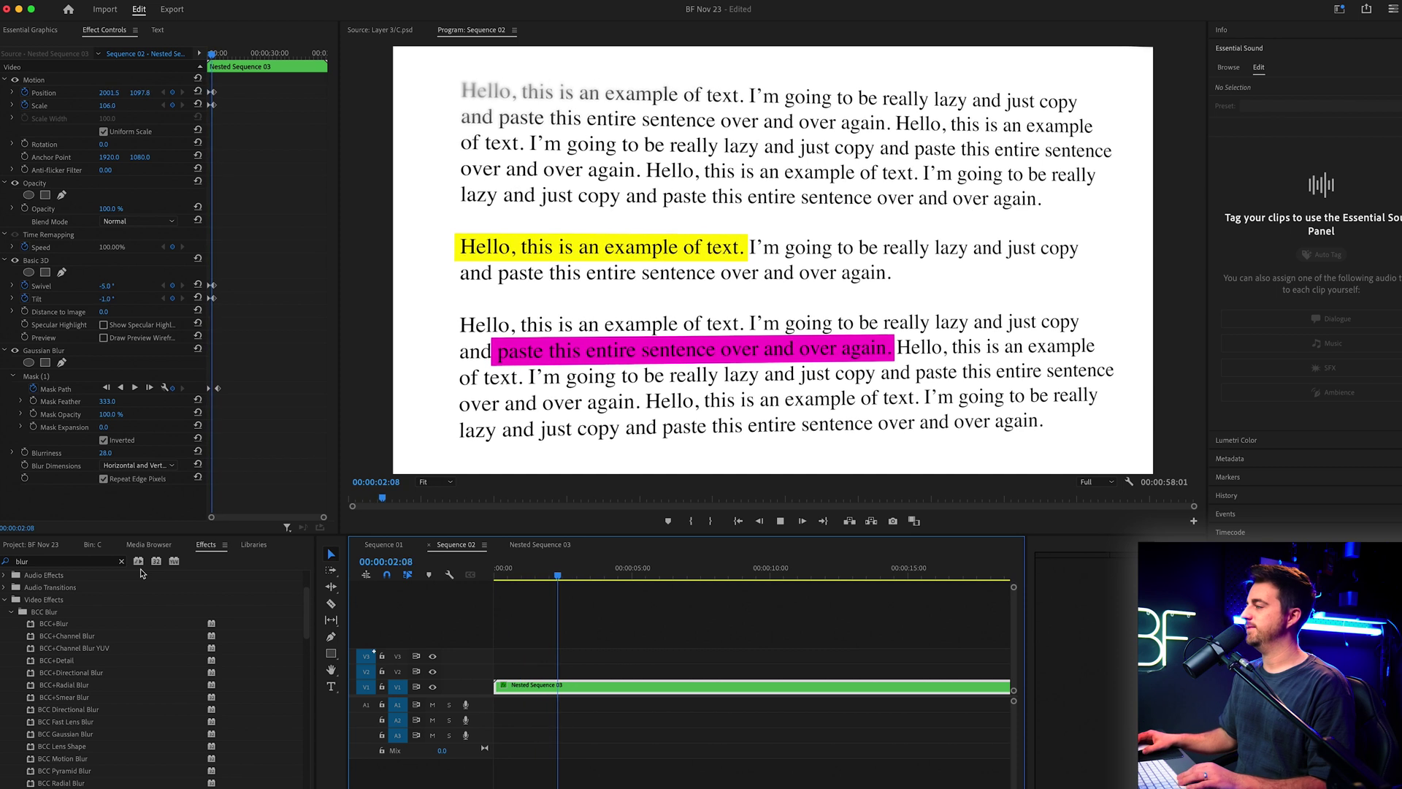
Step: Open Nested Sequence 03 and apply Ease In to the final Crop Right keyframe of the magenta highlight clip on V3
key("space")
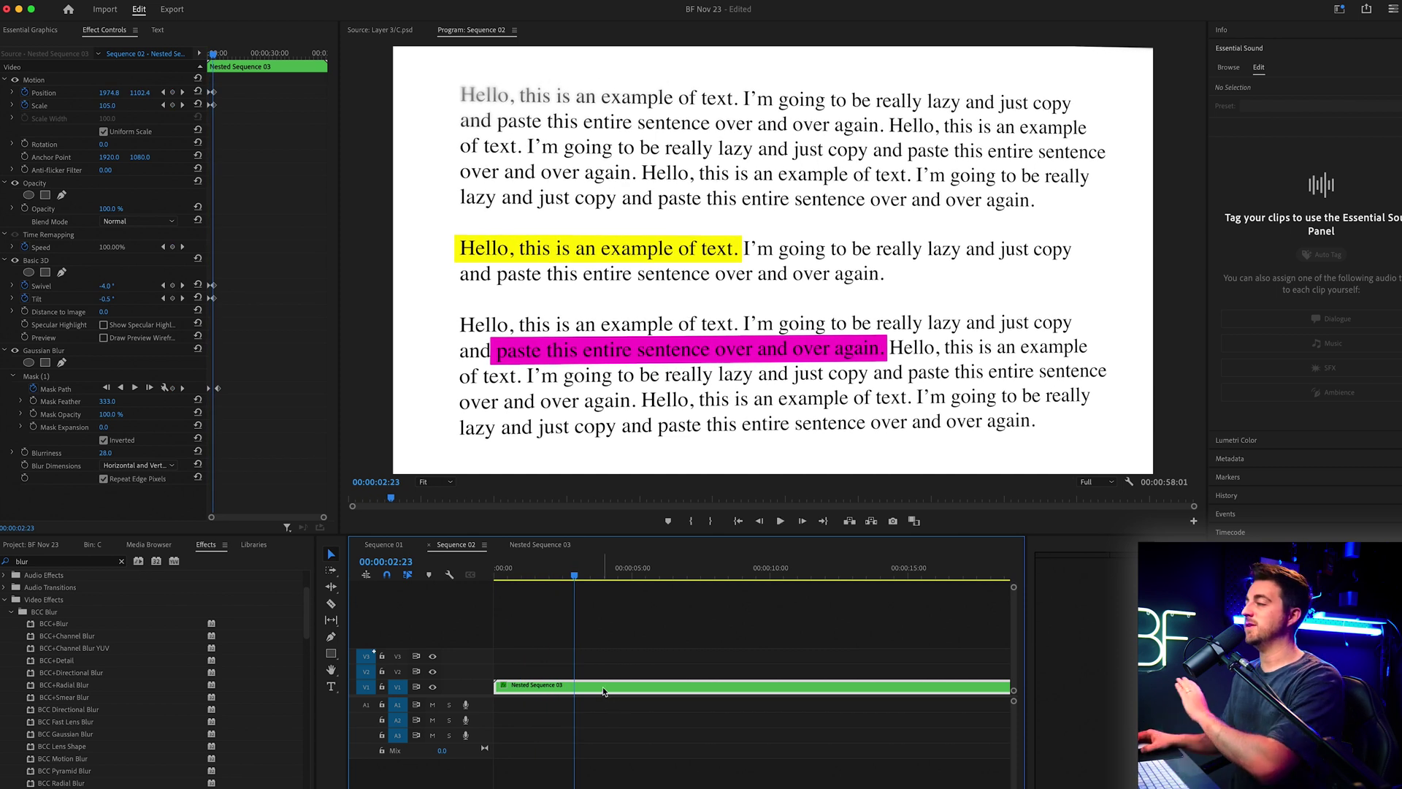
double_click(603, 687)
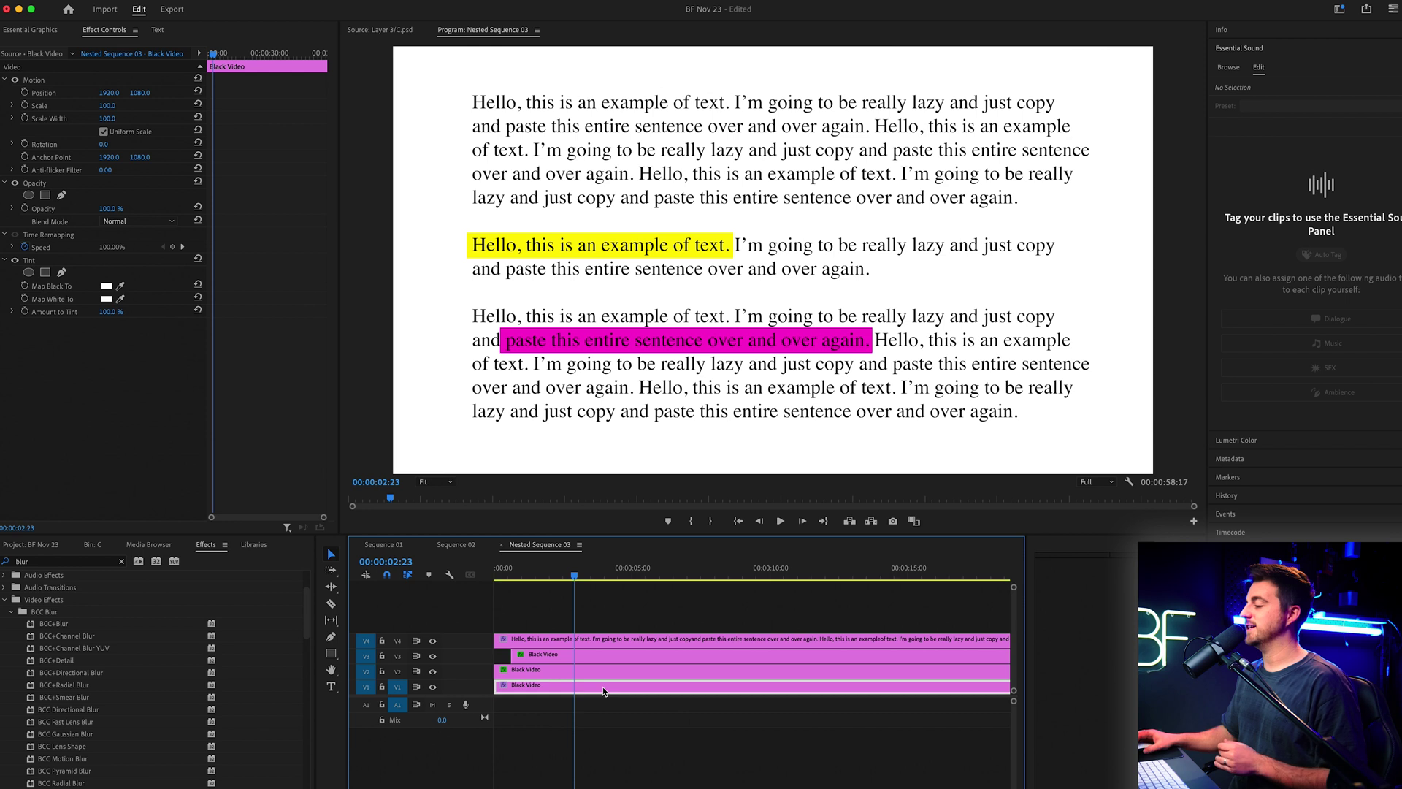
left_click(566, 656)
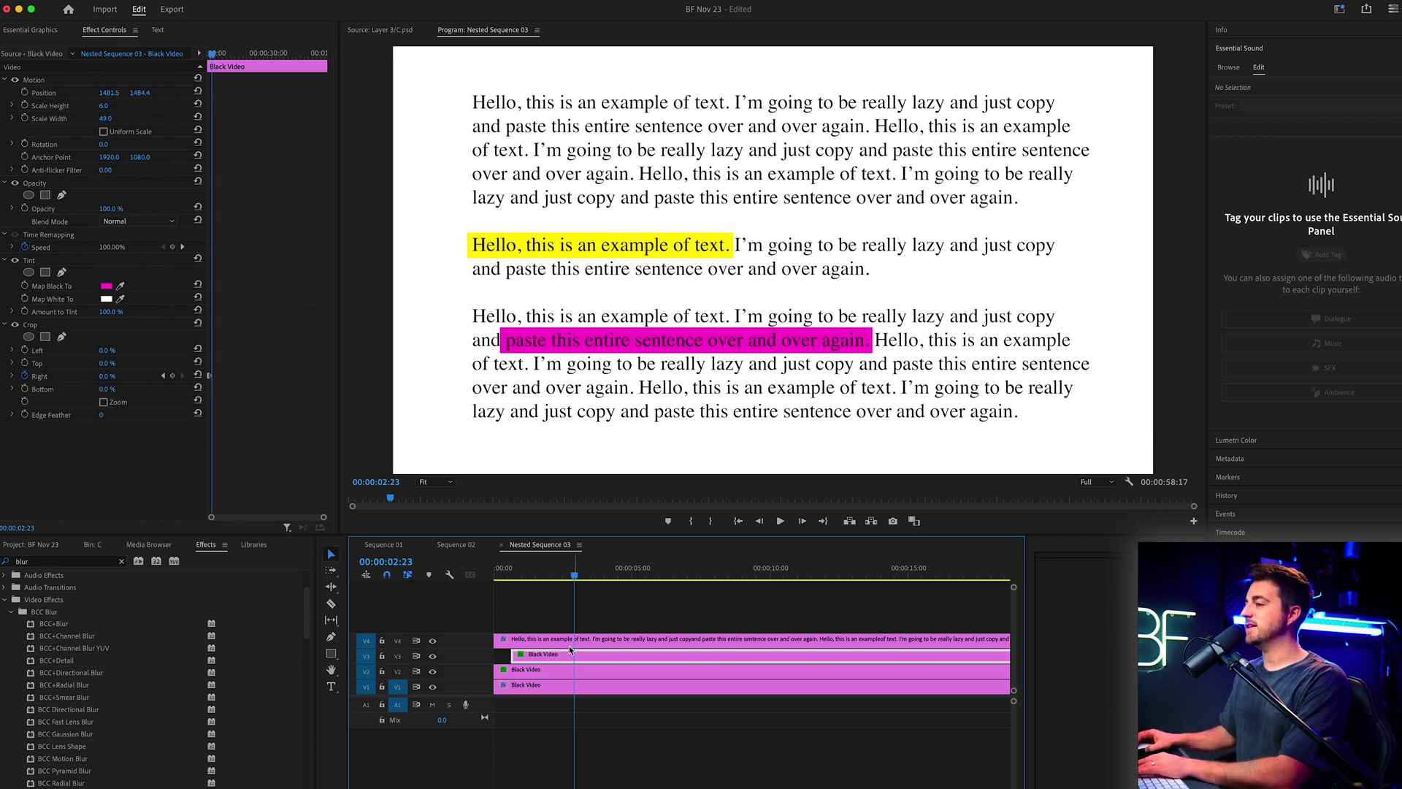
left_click_drag(215, 55, 183, 56)
key("equal")
key("equal")
key("equal")
key("equal")
key("equal")
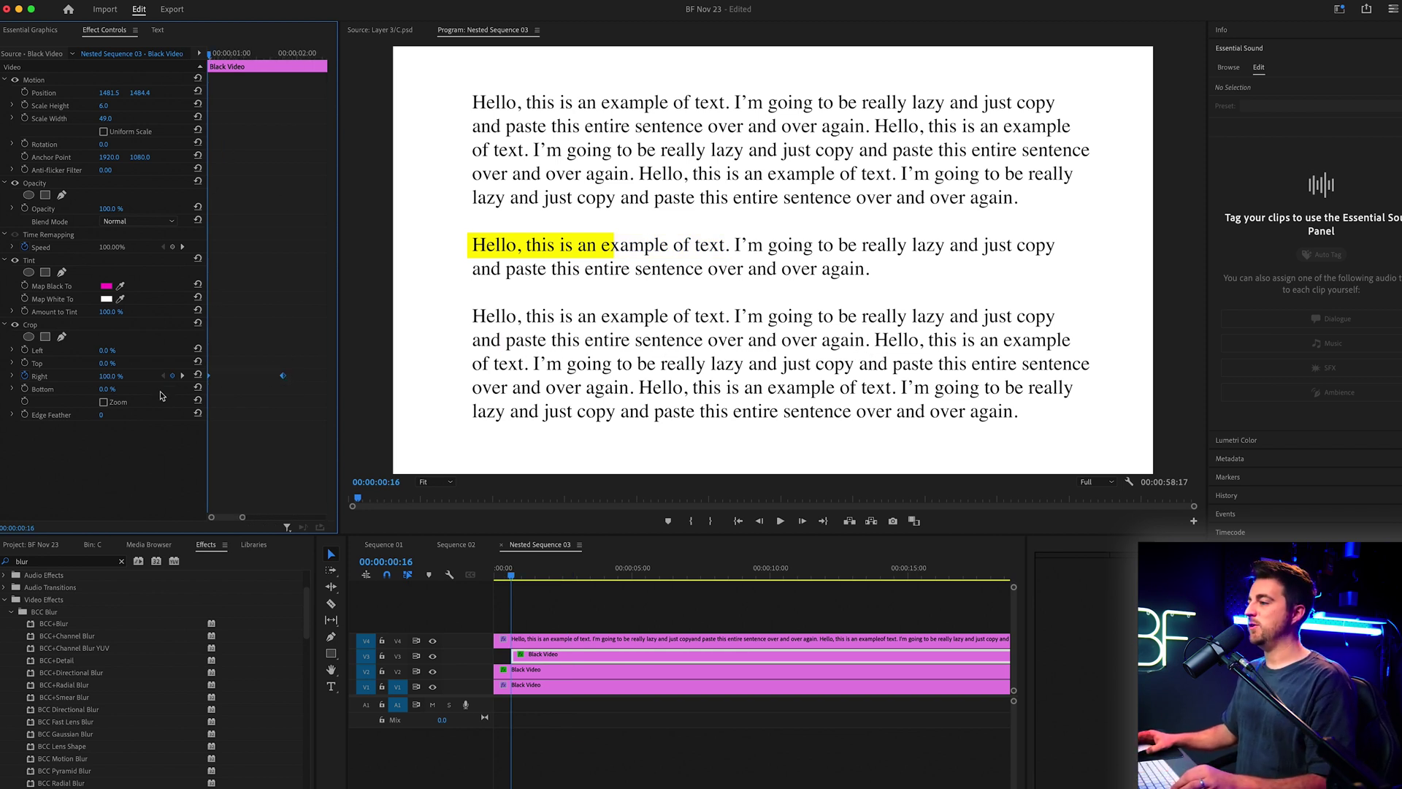
right_click(284, 378)
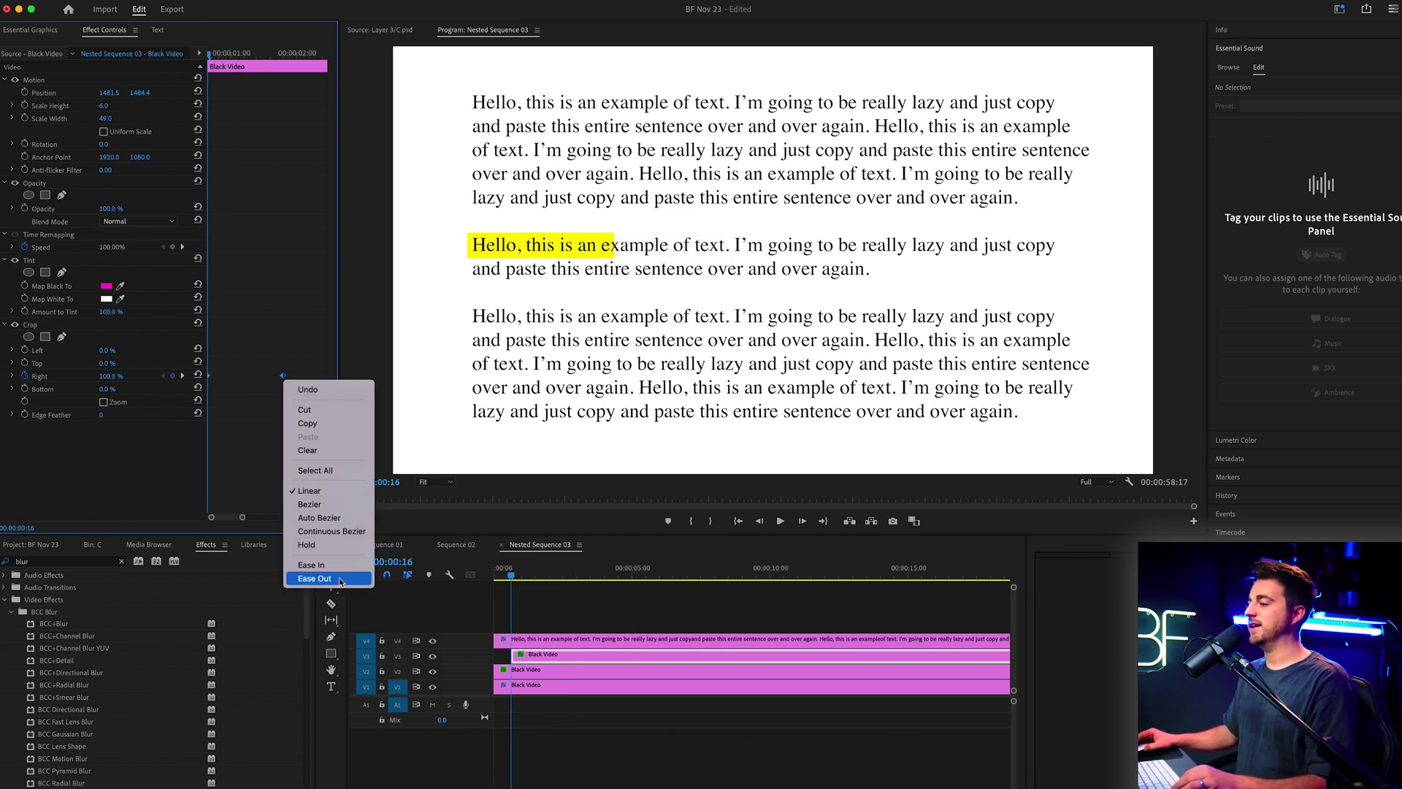
left_click(314, 565)
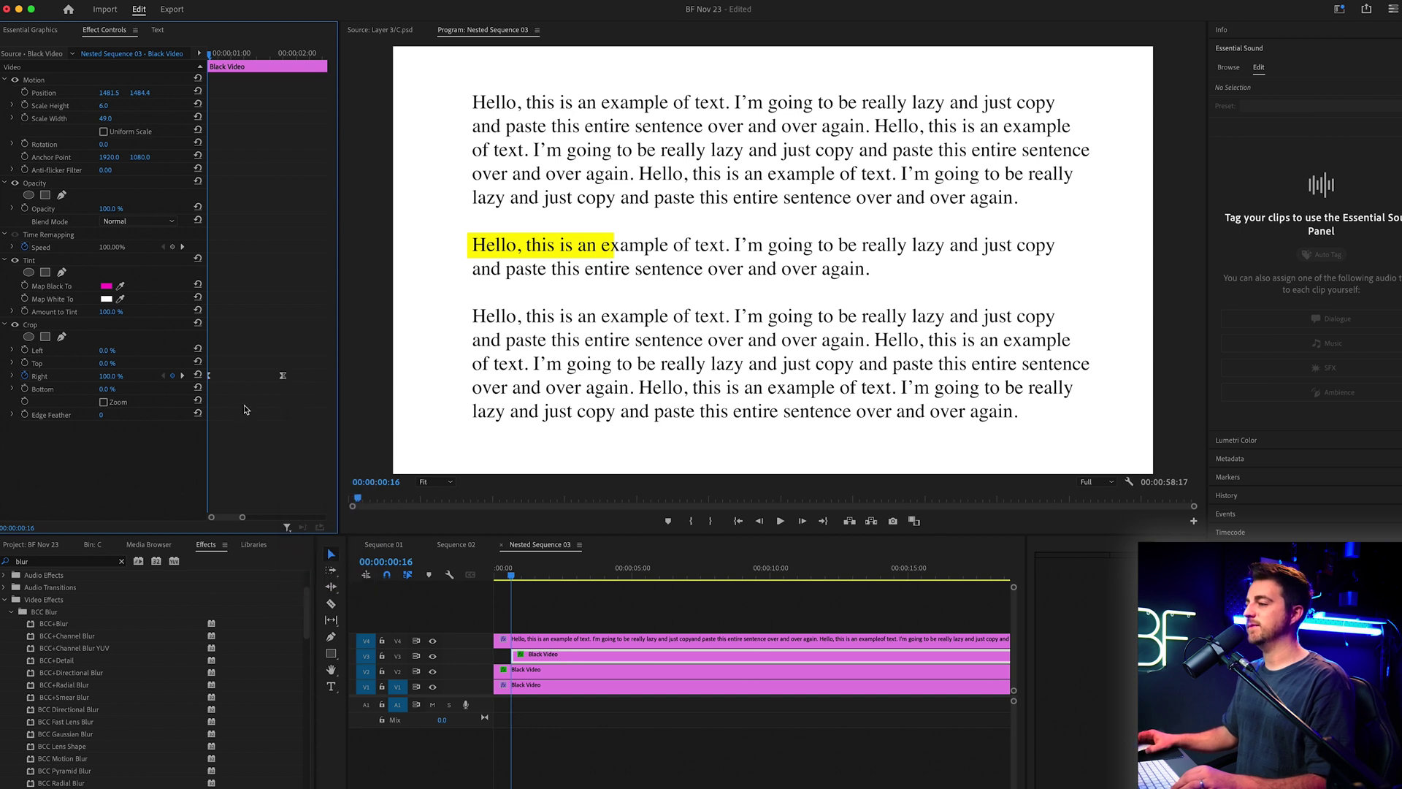
Step: Apply Ease Out to the magenta clip's first Crop Right keyframe, reapply Ease In to its last one, and play back the reveal
right_click(210, 377)
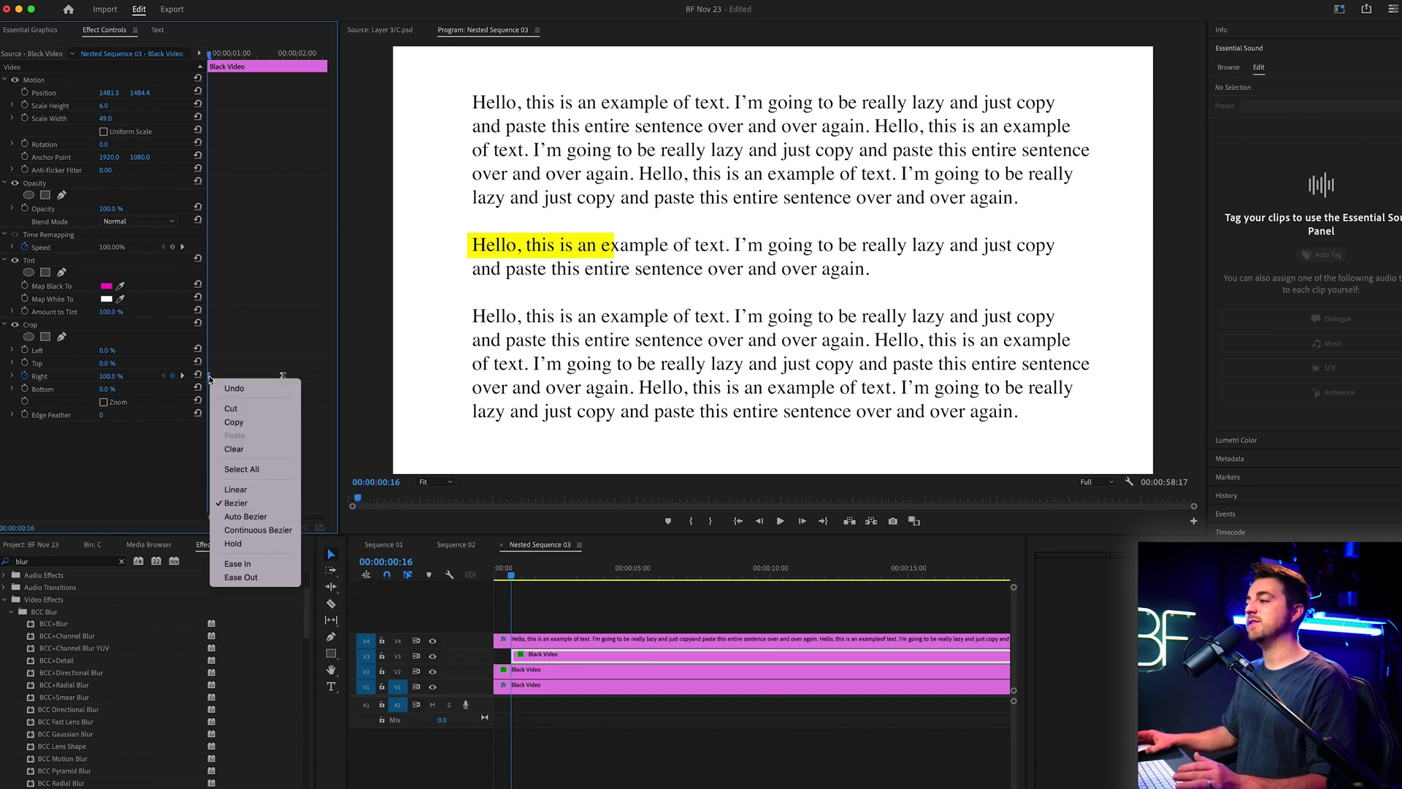
left_click(252, 577)
right_click(282, 376)
left_click(310, 565)
key("space")
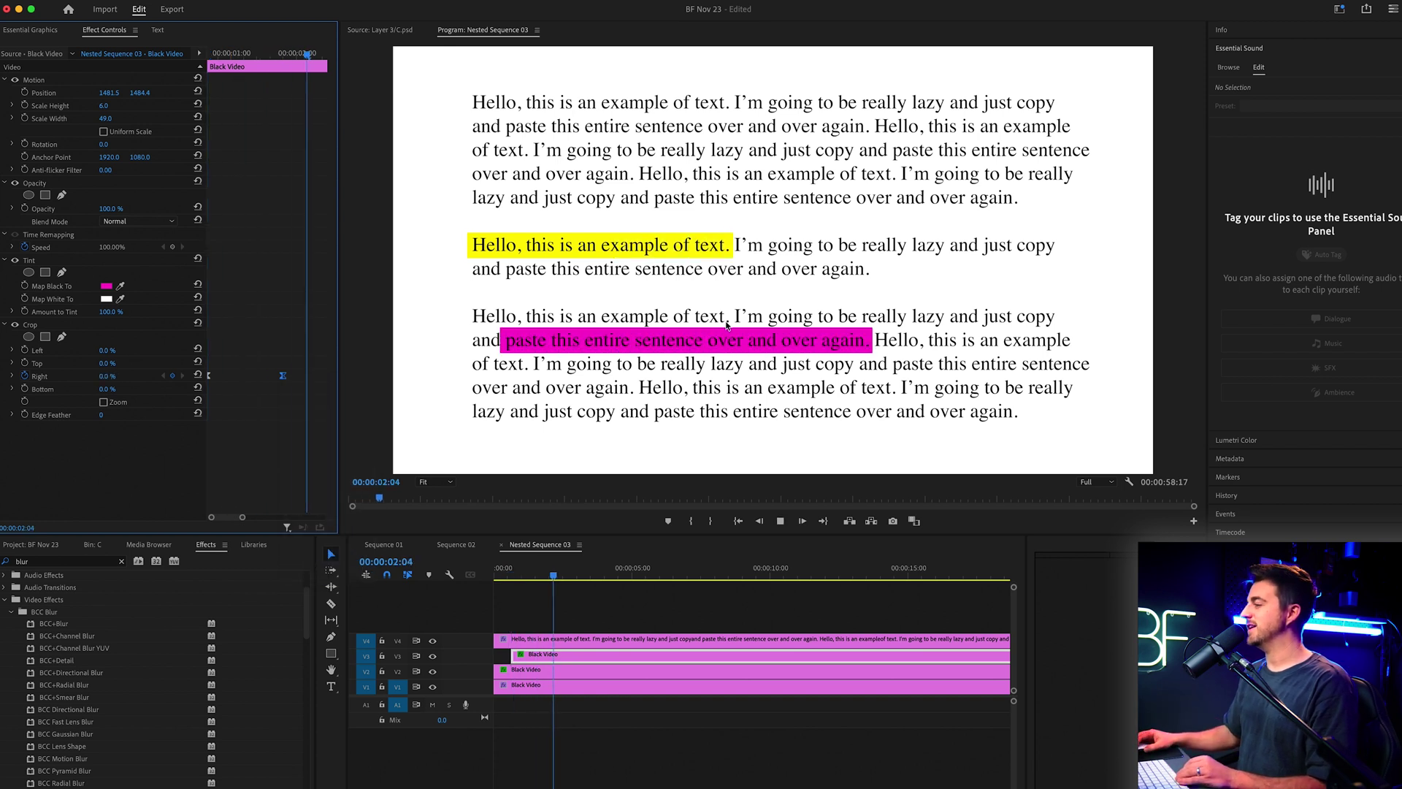
key("space")
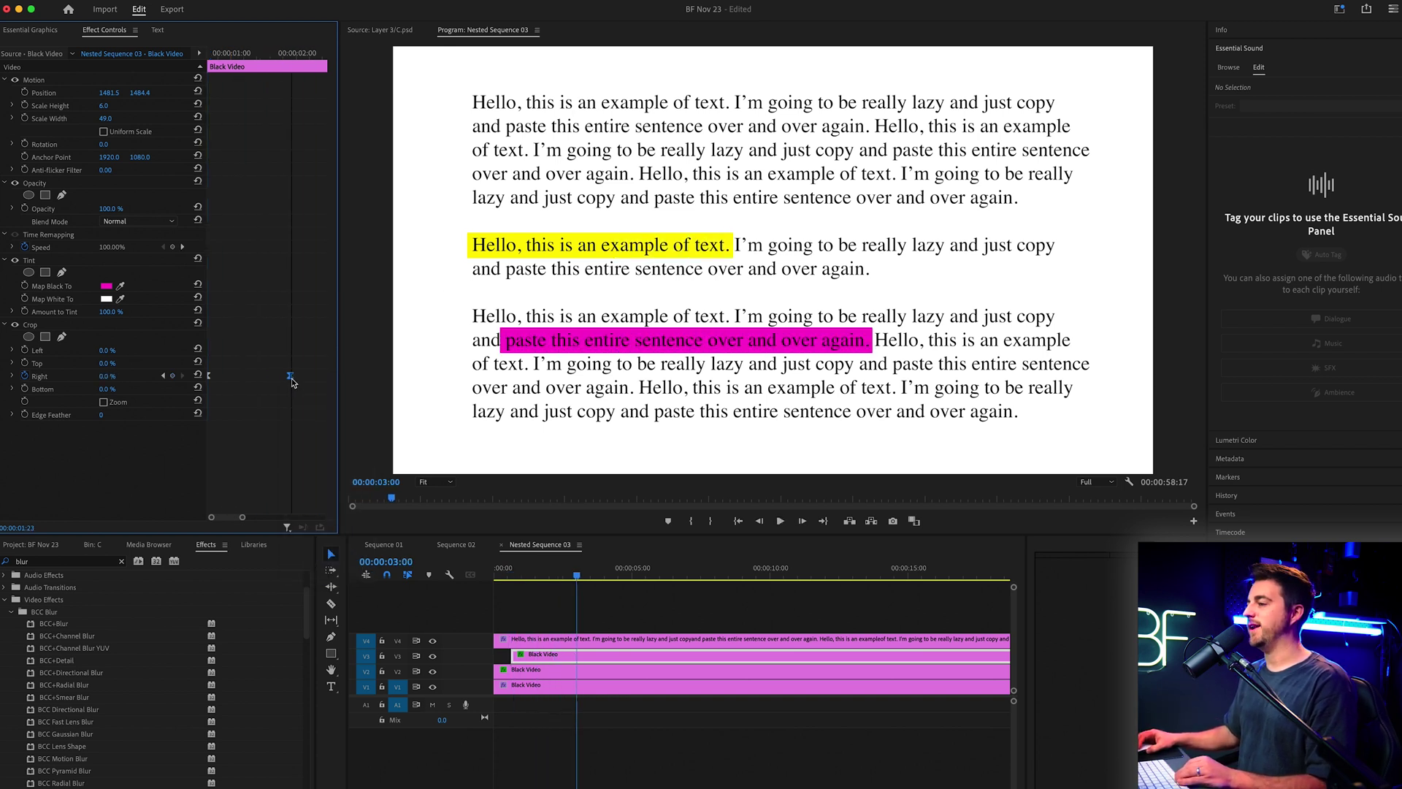
Step: Move the magenta clip's last Crop Right keyframe further along in time to slow the reveal, and replay the nested sequence from the start
left_click_drag(292, 380, 303, 381)
left_click_drag(558, 572, 414, 573)
key("space")
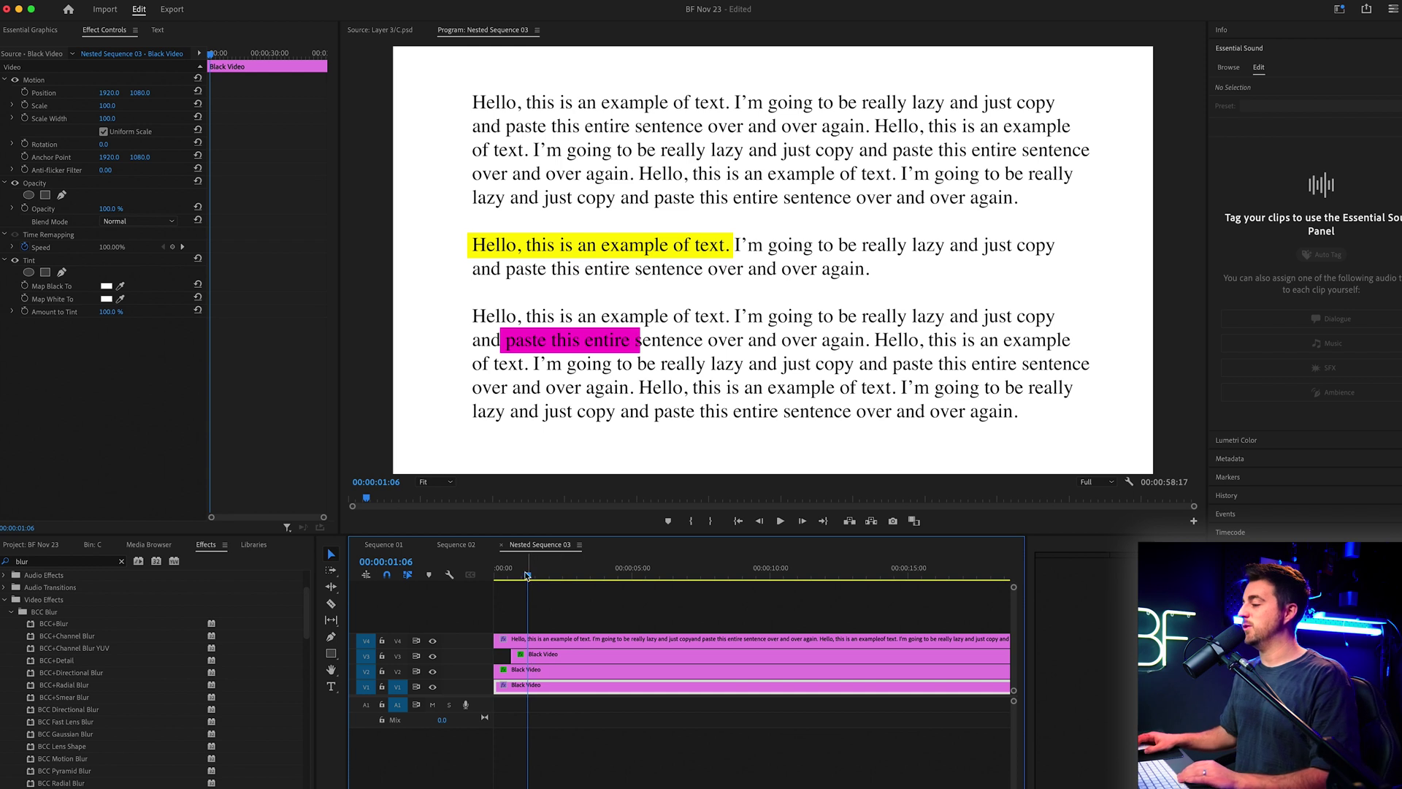
left_click_drag(525, 575, 484, 571)
key("space")
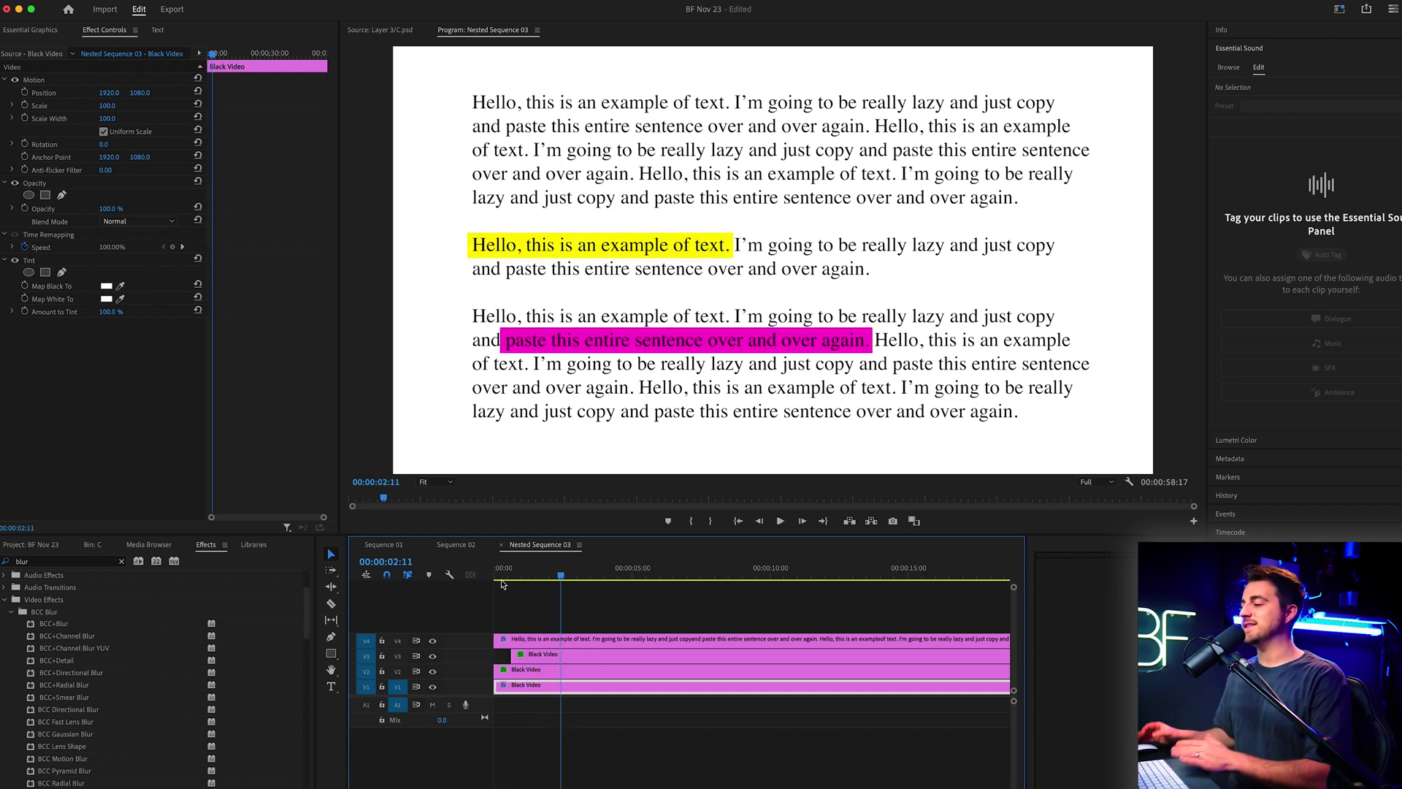
Step: Switch back to Sequence 02 and play the eased highlight reveal from the start
left_click(460, 545)
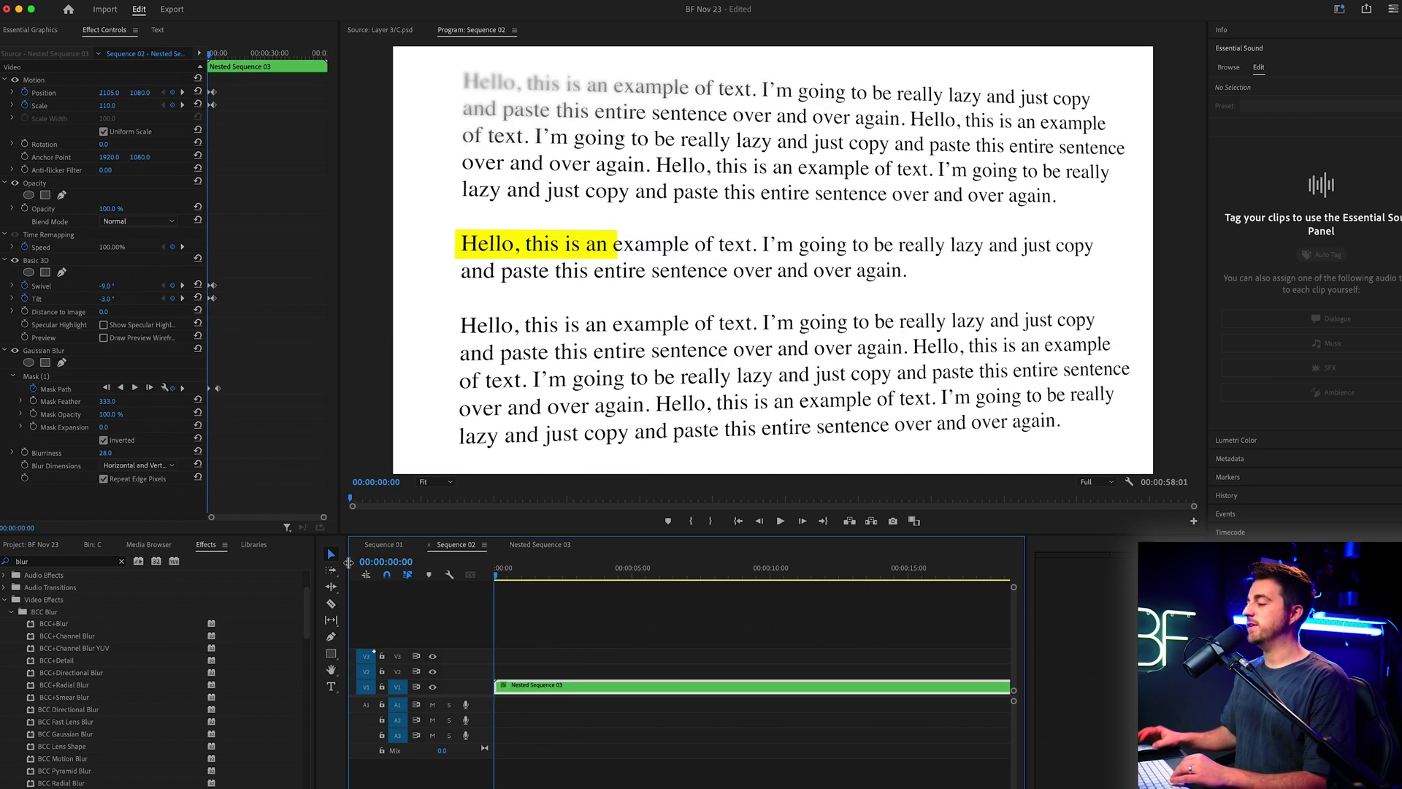
key("space")
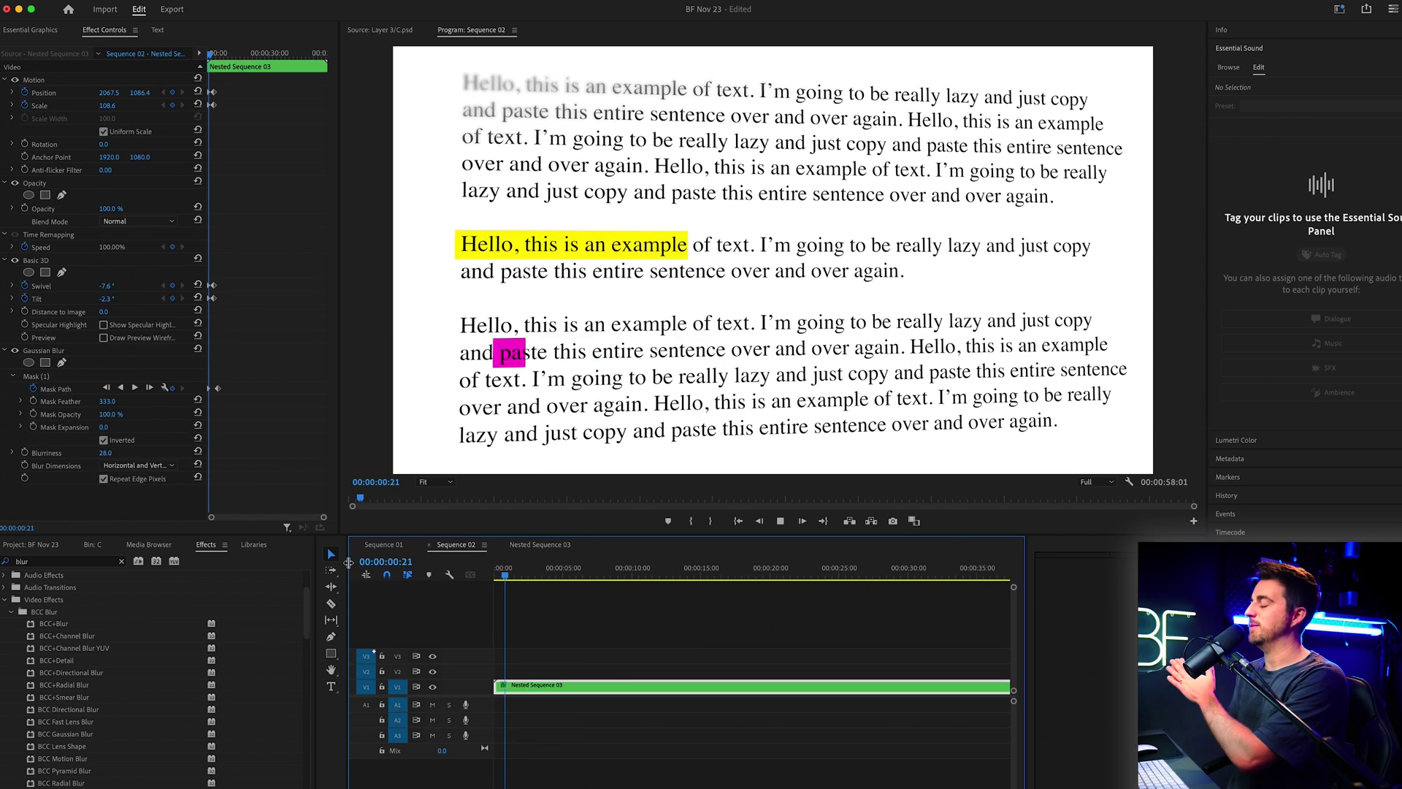